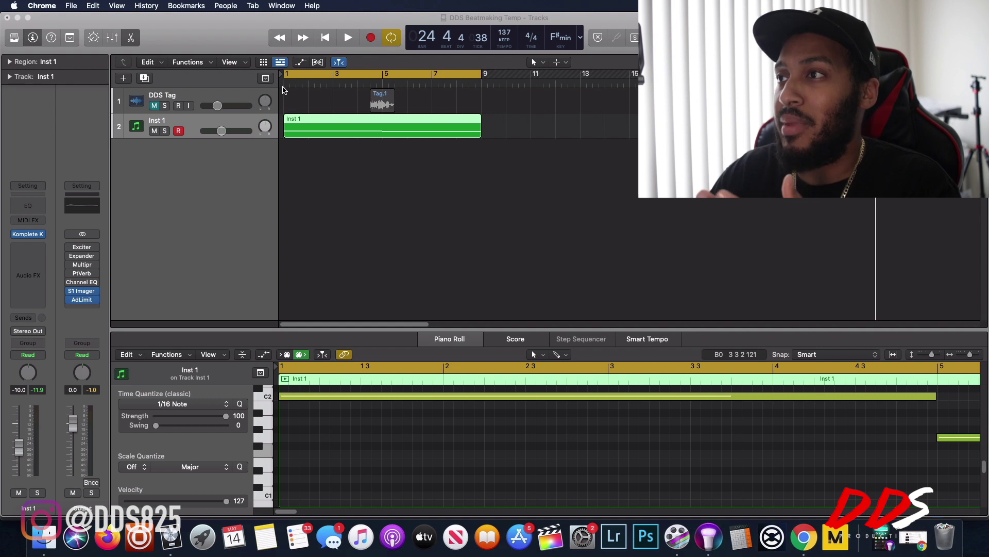
# Step: Play the Inst 1 region from bar 1 to hear the bass part
pyautogui.click(283, 88)
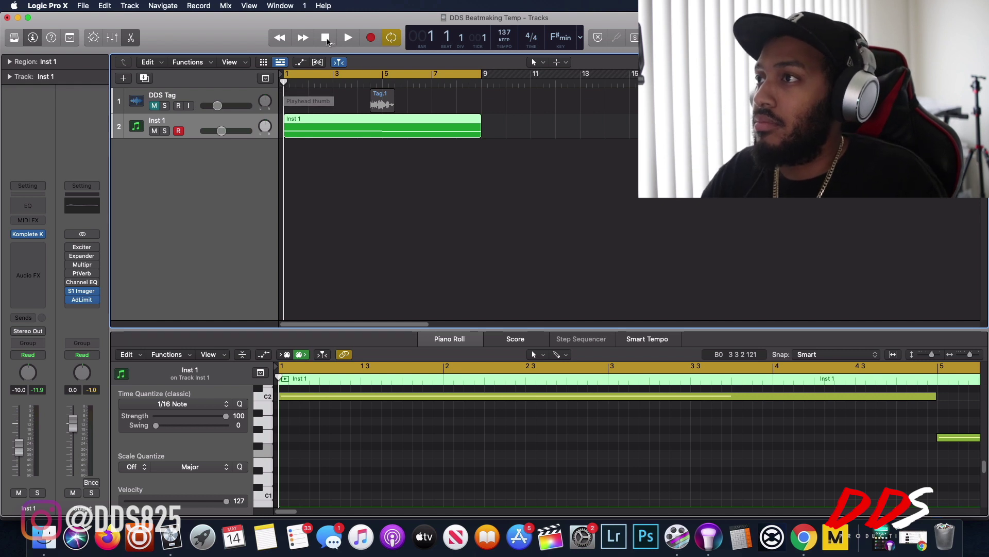
pyautogui.click(346, 40)
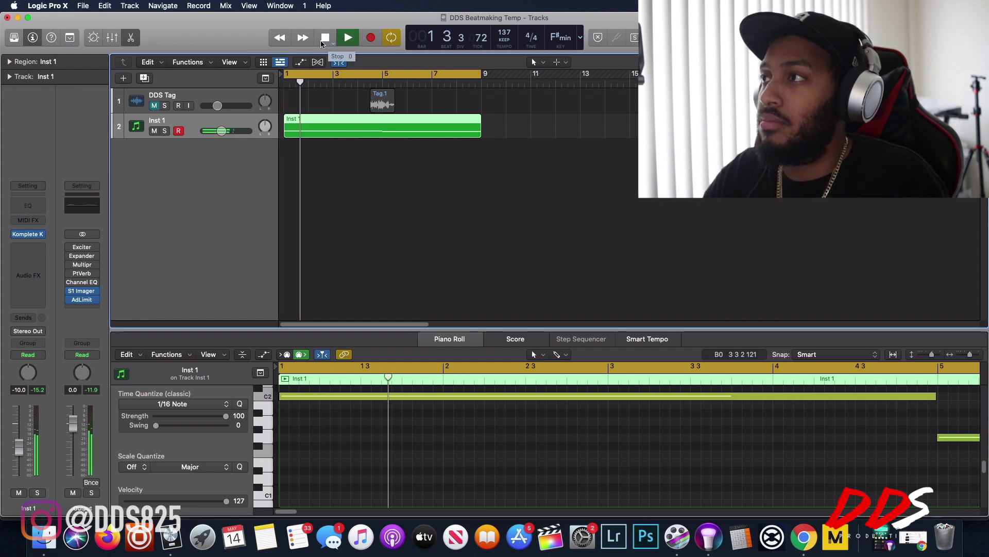
pyautogui.moveTo(100, 285)
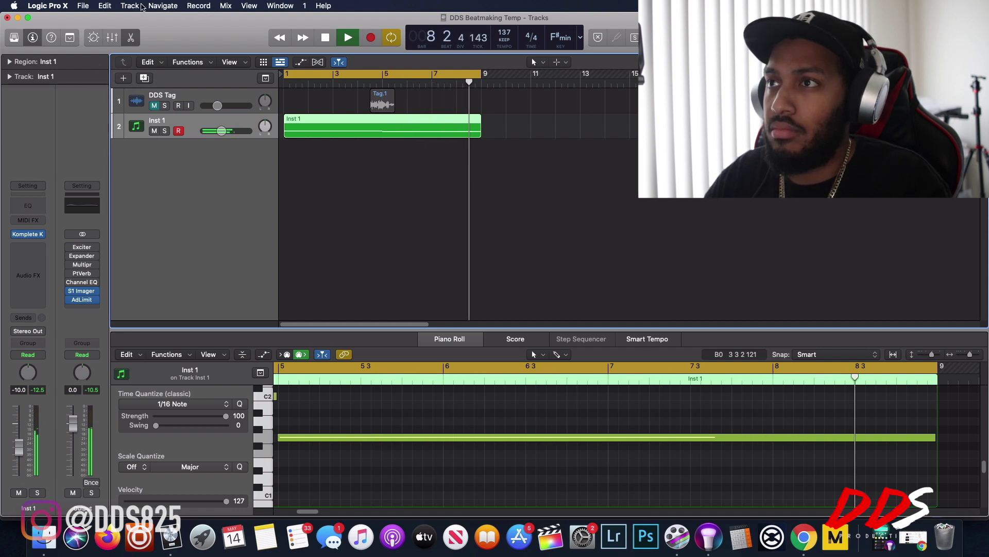
# Step: Add a new software instrument track below Inst 1 and stop playback
pyautogui.click(129, 6)
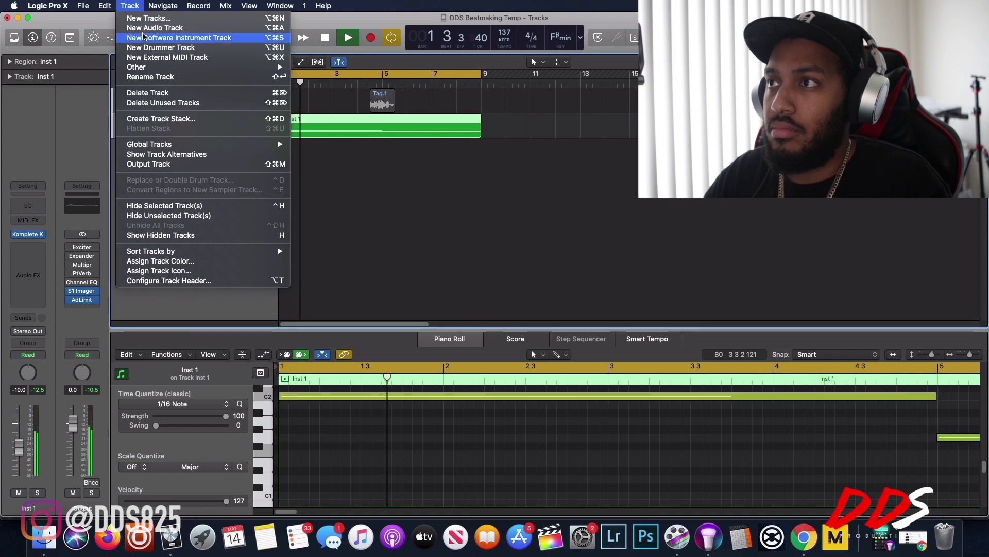
pyautogui.click(155, 38)
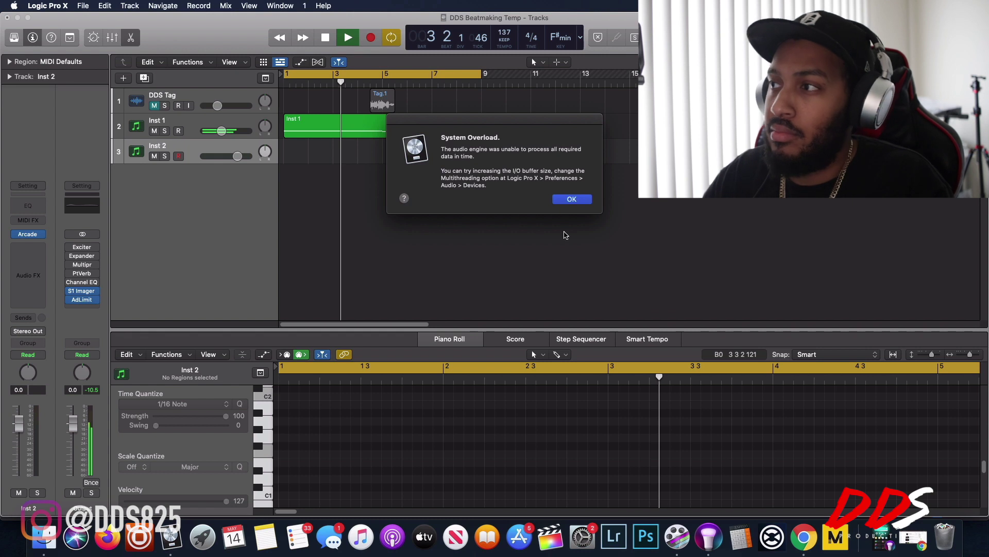
pyautogui.click(572, 199)
pyautogui.press('space')
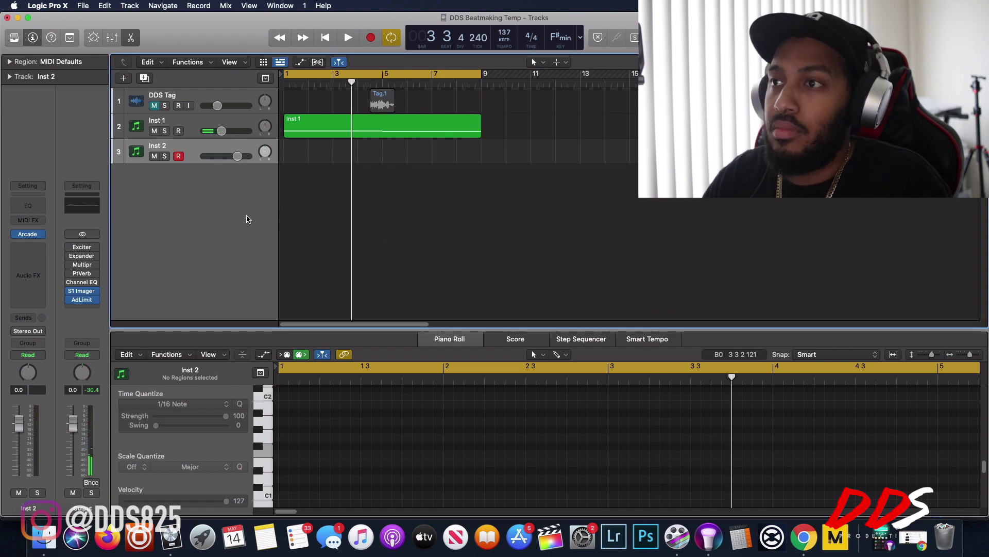
# Step: Load the Empty Kit patch from the Electronic Drum Kit sounds onto the Inst 2 track
pyautogui.click(44, 235)
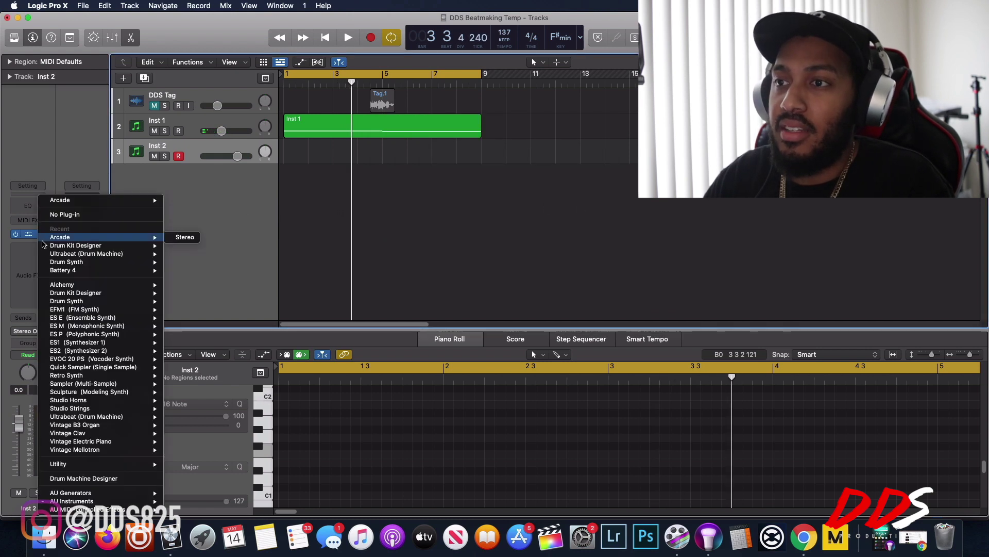
pyautogui.click(185, 245)
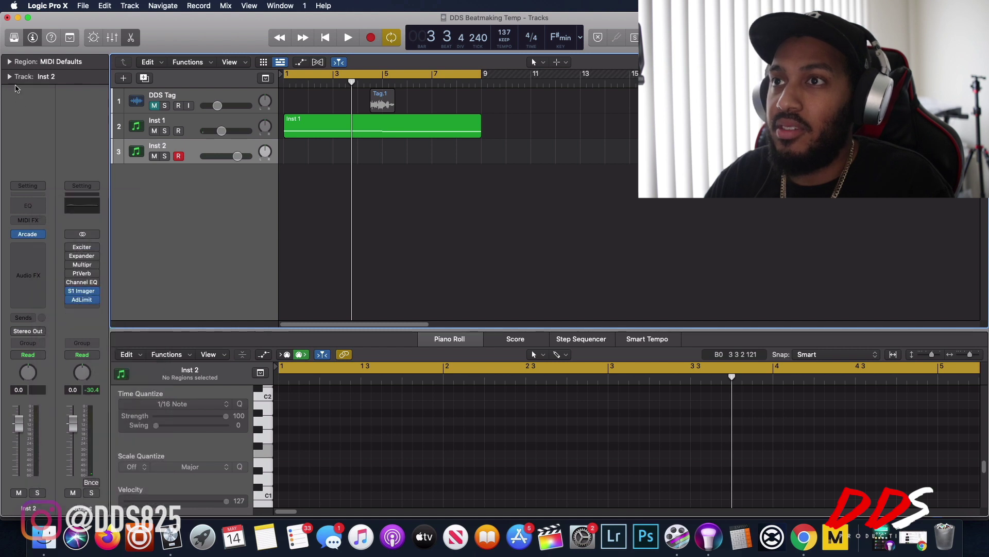
pyautogui.click(14, 37)
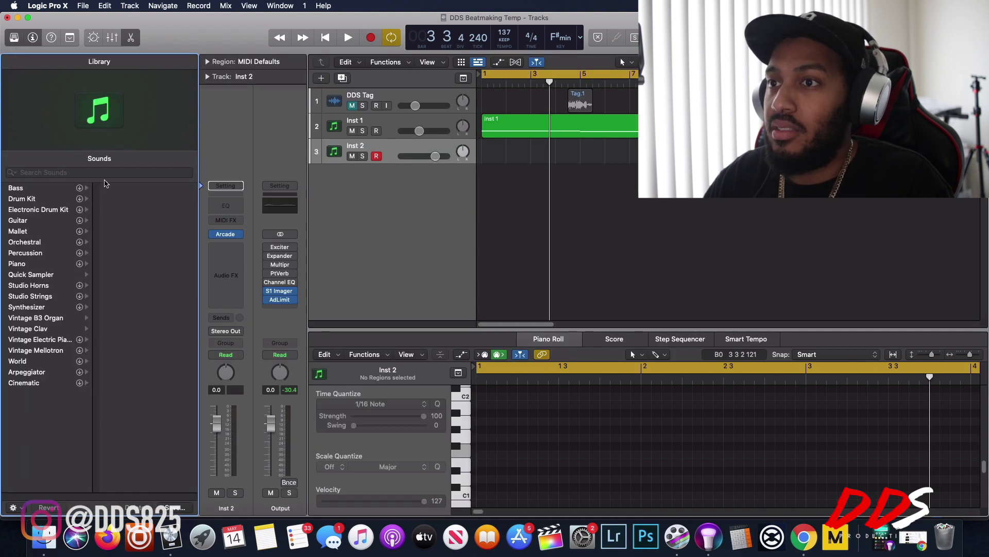
pyautogui.click(71, 211)
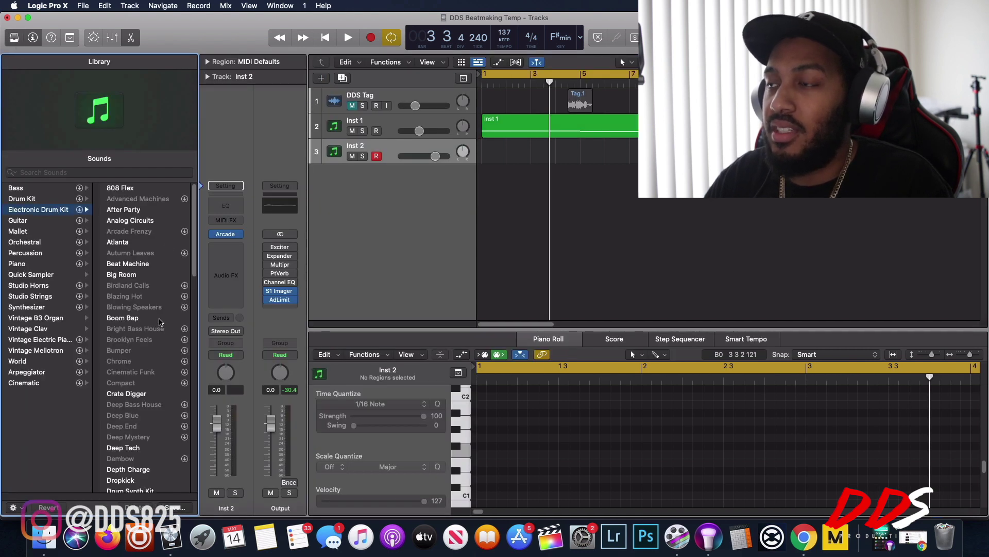
pyautogui.scroll(-7, 152, 321)
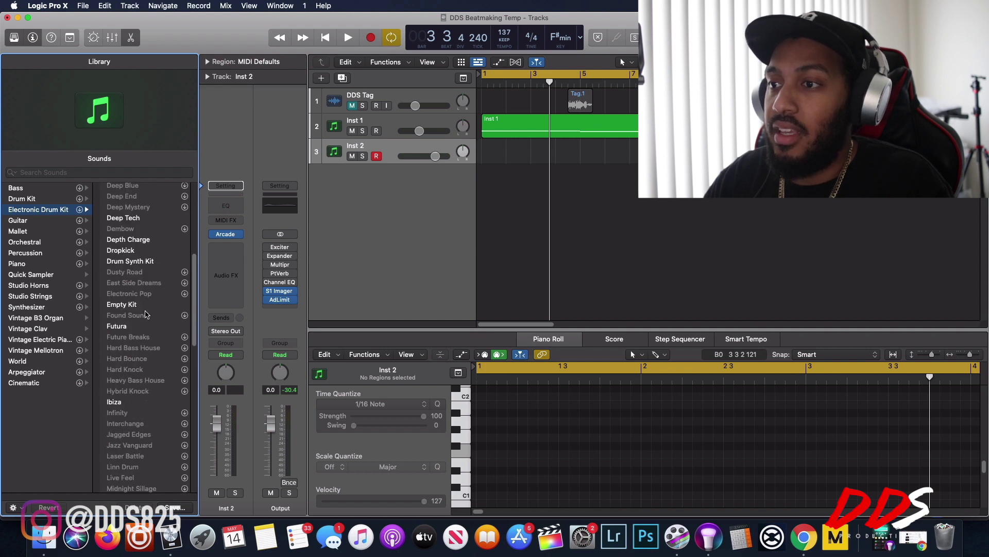
pyautogui.click(145, 304)
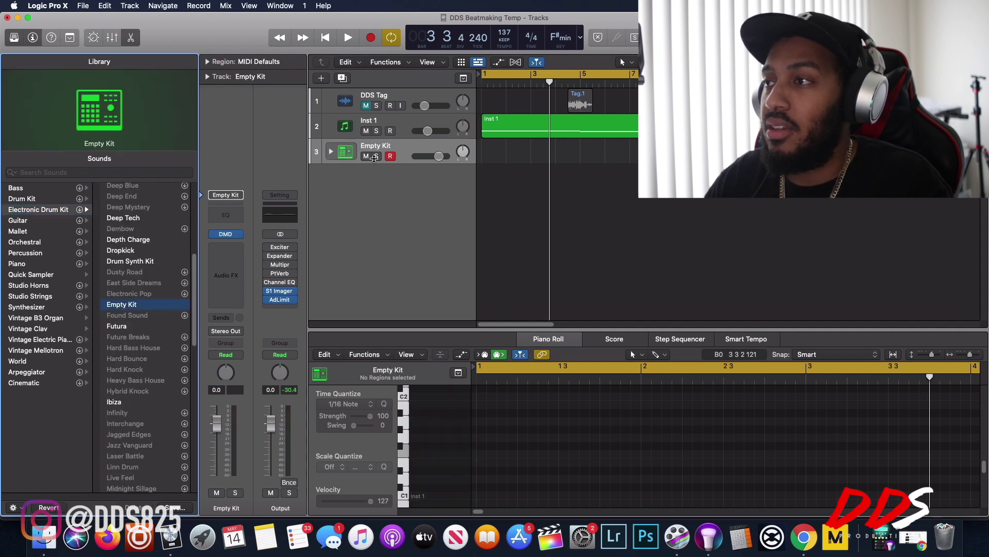
# Step: Show the kit's Drum Machine Designer and, in Finder, browse to the Candy Drums samples in Music > Maschine Kits For Logic, beside the pads
pyautogui.click(226, 234)
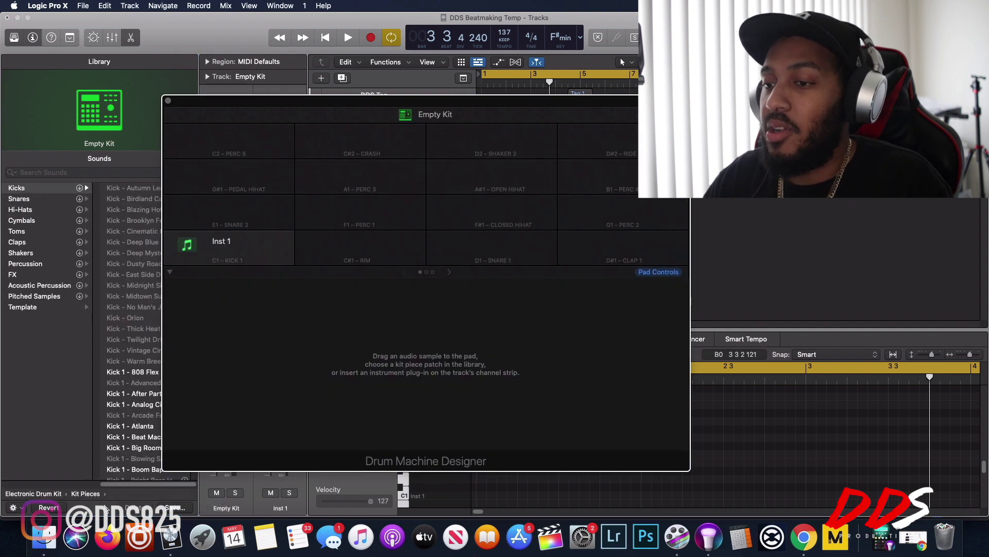
pyautogui.click(44, 536)
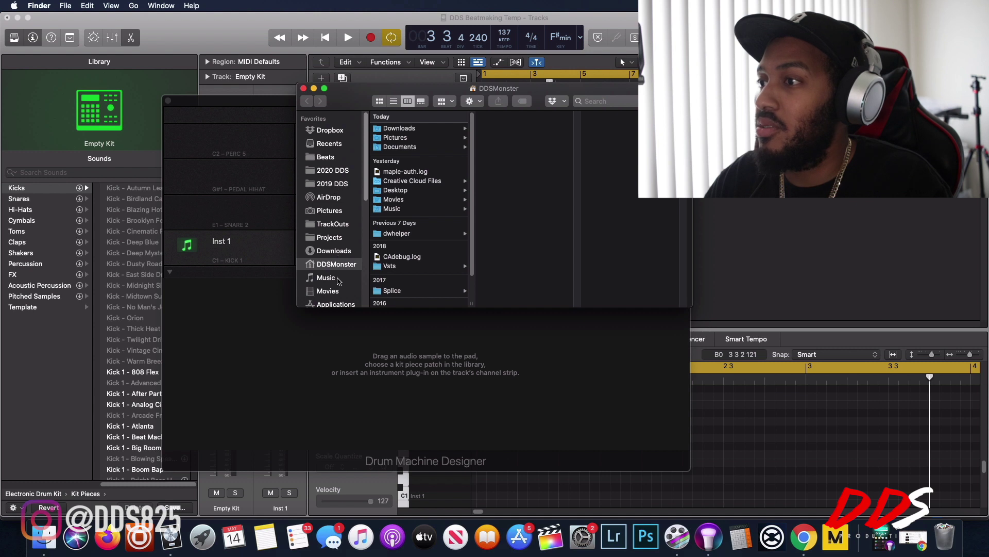
pyautogui.click(326, 278)
pyautogui.click(418, 128)
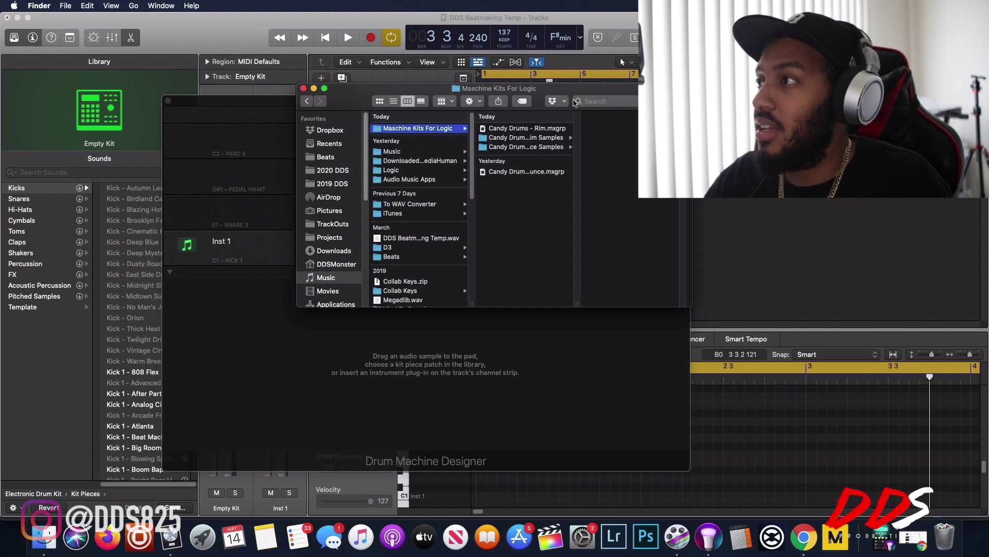
pyautogui.moveTo(575, 103); pyautogui.dragTo(808, 108)
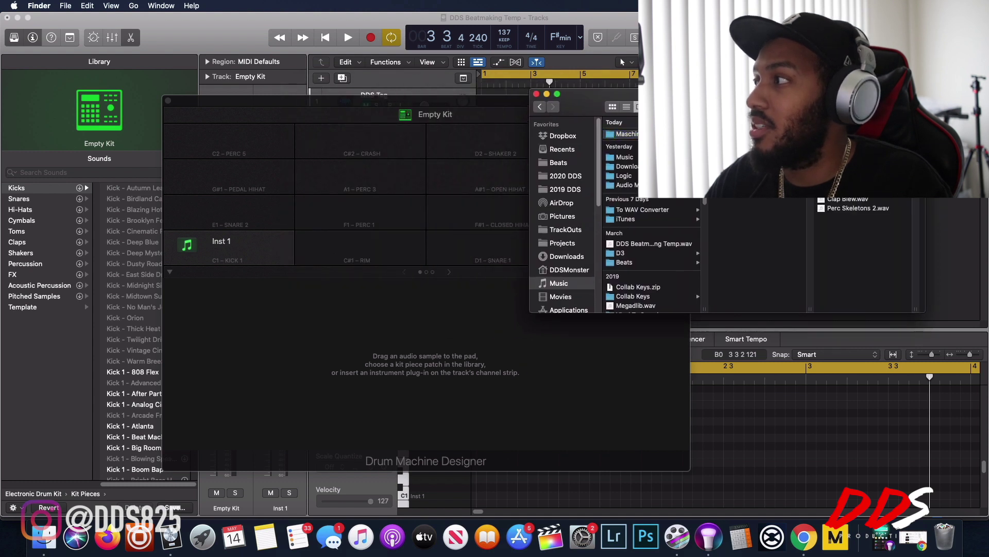
# Step: Add all nine Candy Drums samples to the Empty Kit pads starting at A1, and close the Finder window
pyautogui.press('super+a')
pyautogui.moveTo(742, 207); pyautogui.dragTo(356, 188)
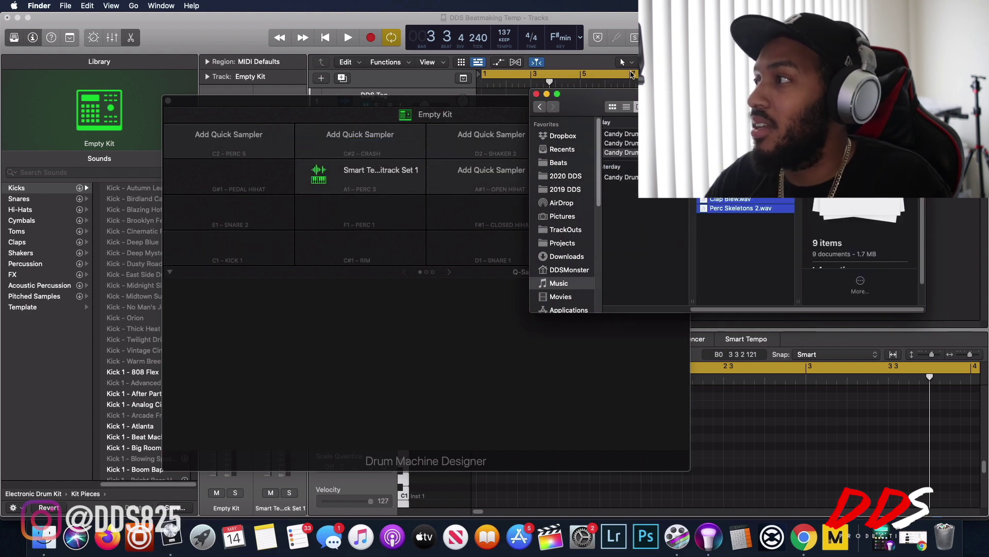
pyautogui.click(537, 95)
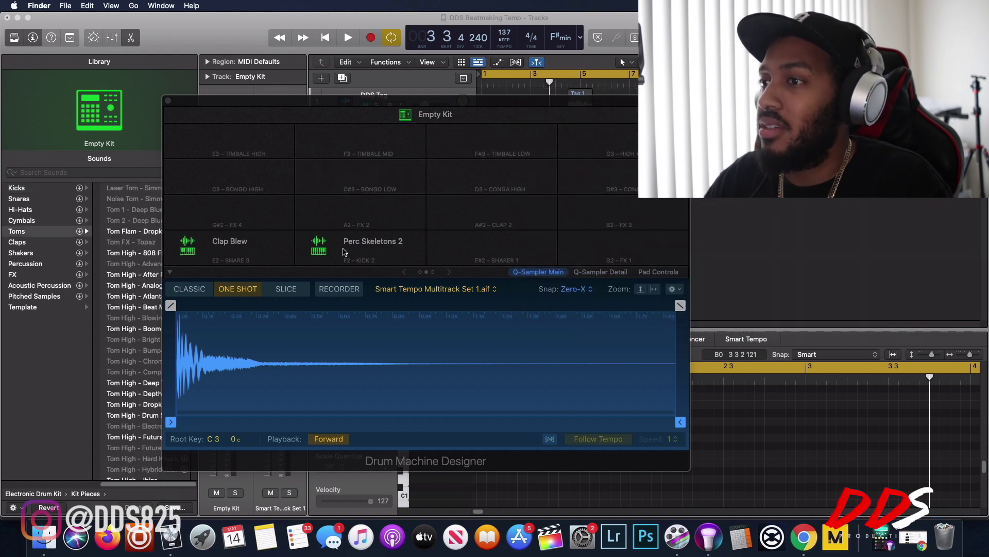
# Step: Look through the Drum Machine Designer pad pages to check where the samples were assigned
pyautogui.click(407, 273)
pyautogui.click(407, 274)
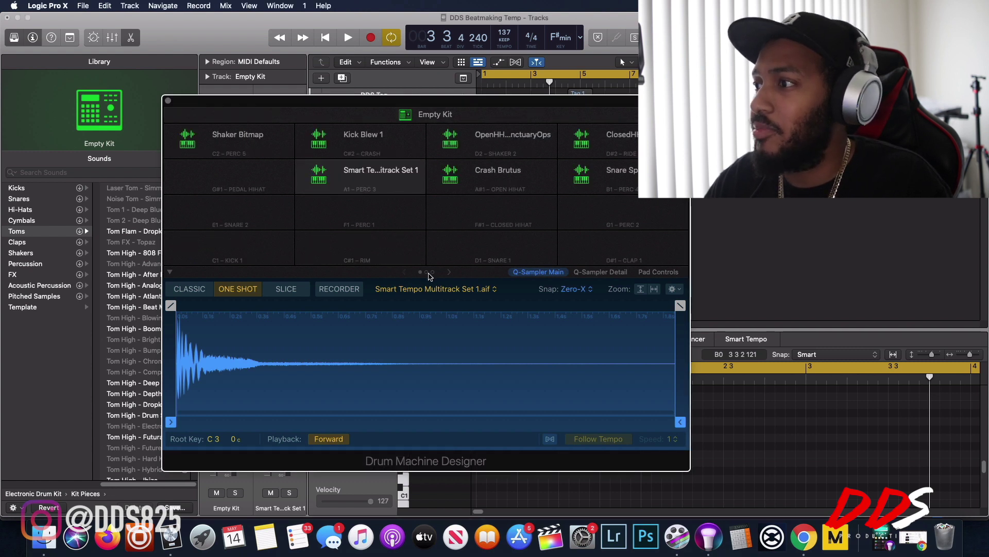
pyautogui.click(452, 273)
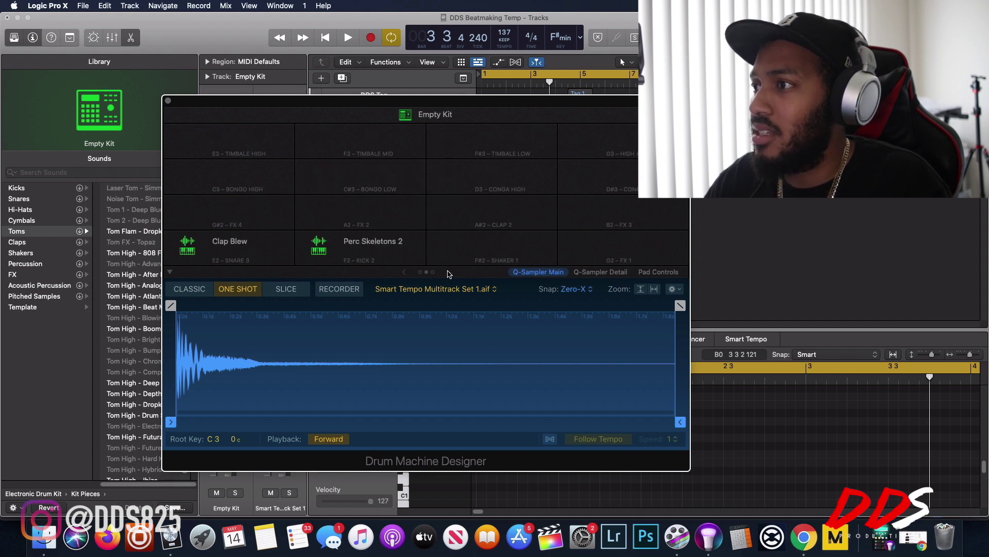
pyautogui.click(448, 274)
pyautogui.click(405, 275)
pyautogui.click(405, 276)
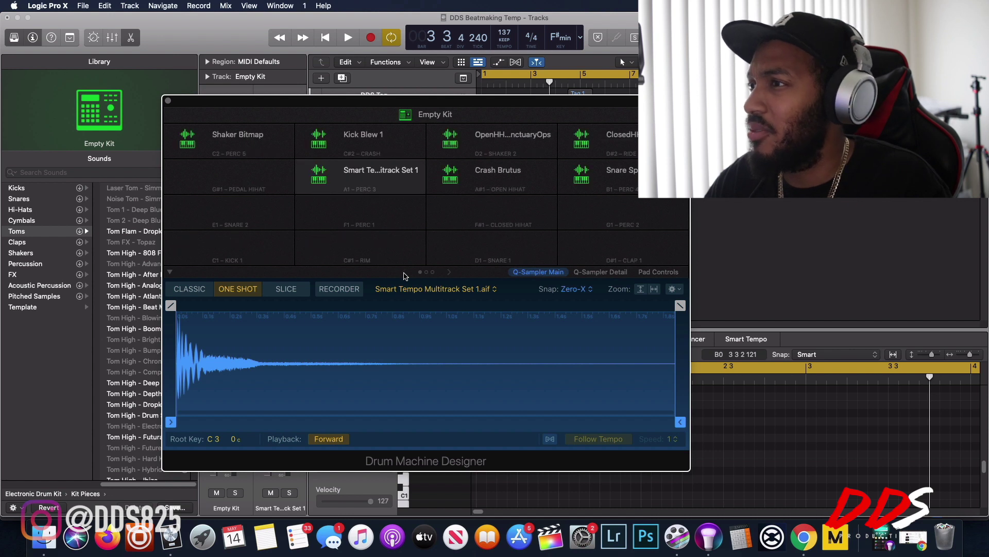
# Step: Close the Drum Machine Designer and show the Empty Kit track in an enlarged Step Sequencer
pyautogui.click(168, 101)
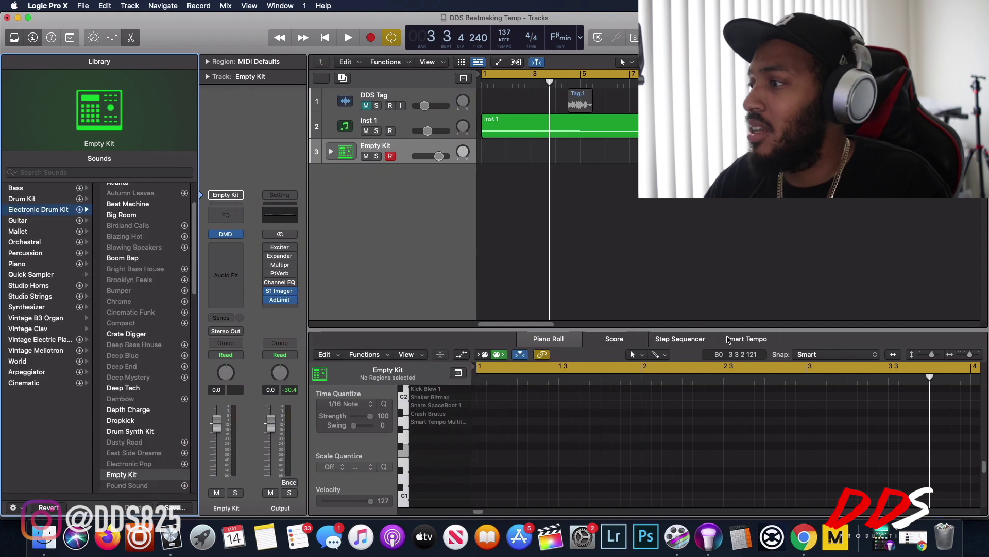
pyautogui.click(663, 335)
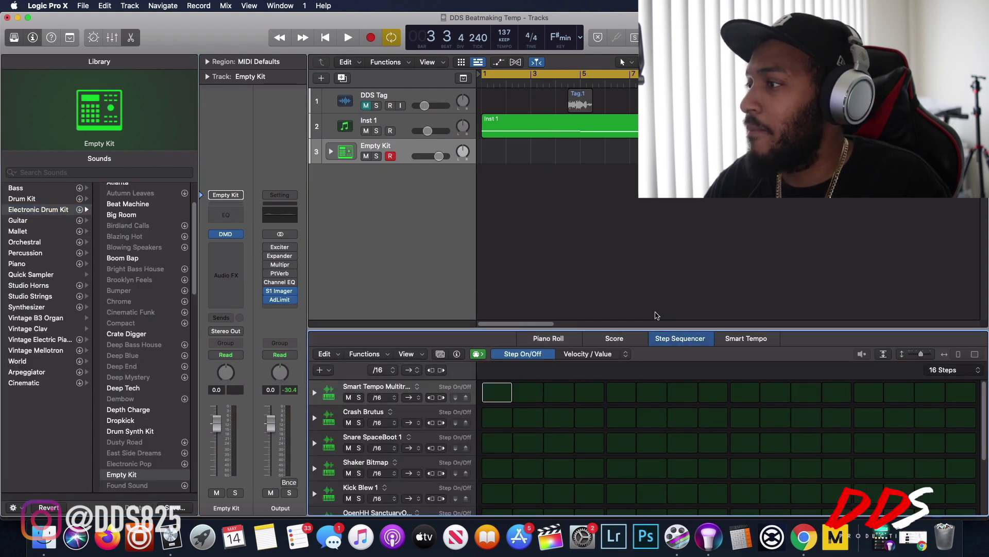
pyautogui.moveTo(657, 330); pyautogui.dragTo(580, 101)
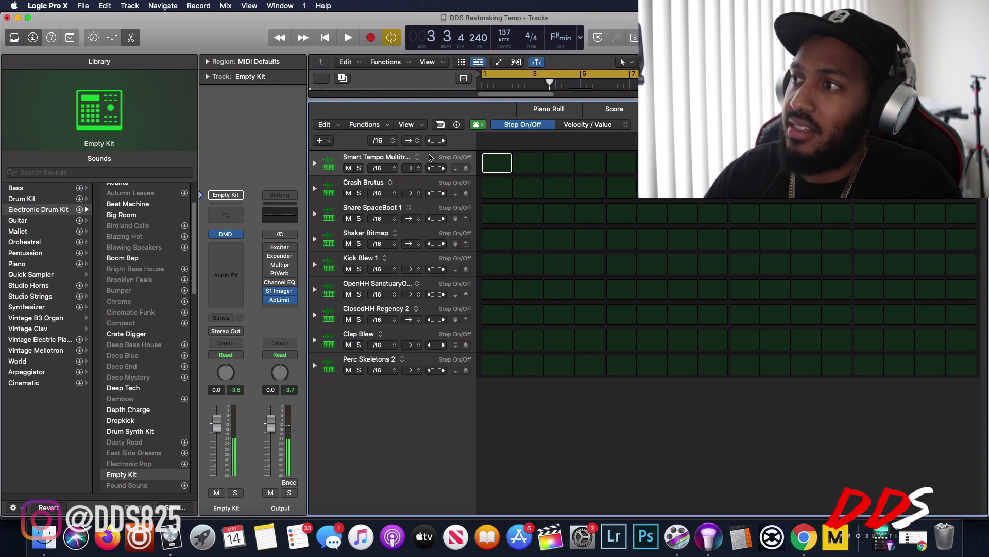
# Step: Audition the Step Sequencer rows one by one, from Crash Brutus down to Perc Skeletons 2
pyautogui.click(330, 191)
pyautogui.click(330, 213)
pyautogui.click(327, 247)
pyautogui.click(328, 262)
pyautogui.click(326, 290)
pyautogui.click(328, 314)
pyautogui.click(328, 341)
pyautogui.click(329, 366)
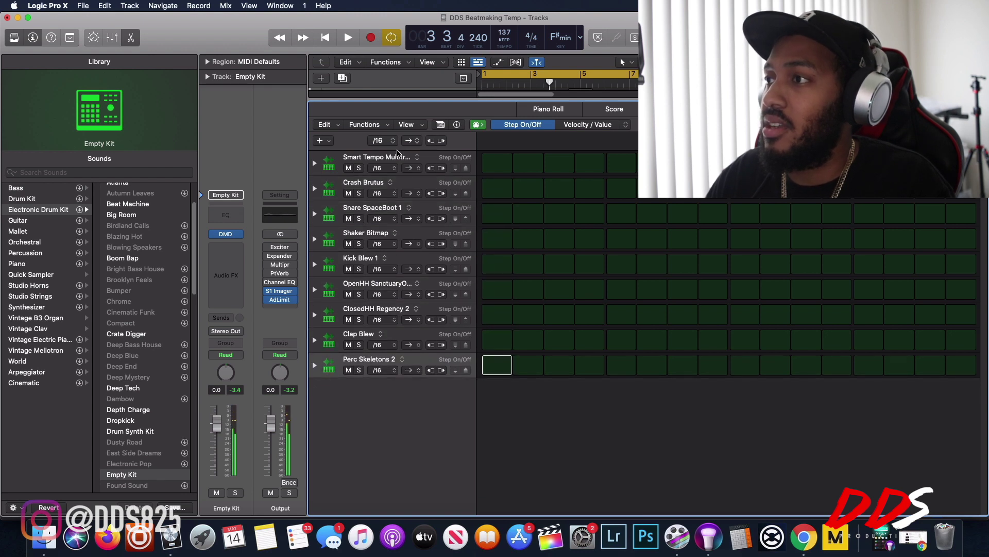
# Step: Delete the Smart Tempo Multitrack Set 1 row from the step pattern
pyautogui.click(397, 155)
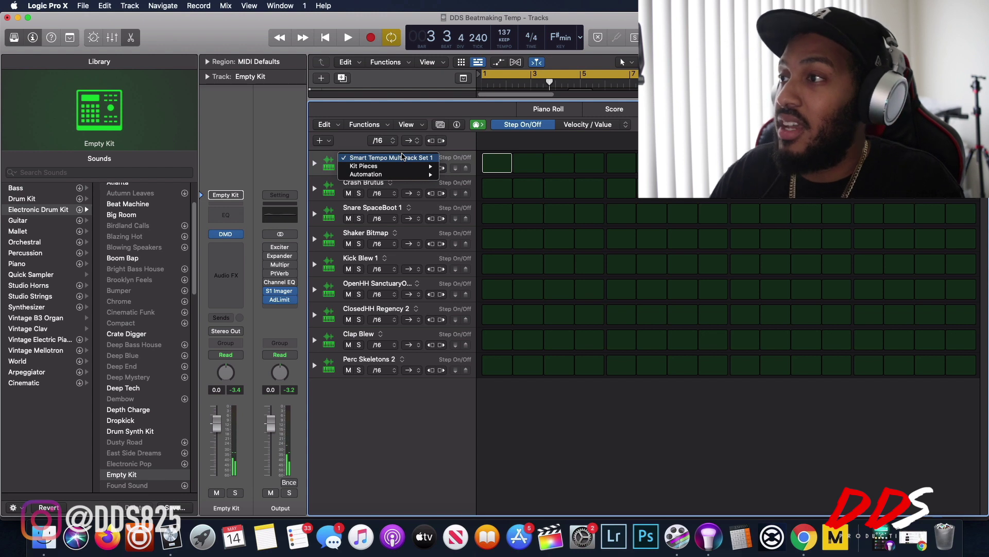
pyautogui.click(460, 153)
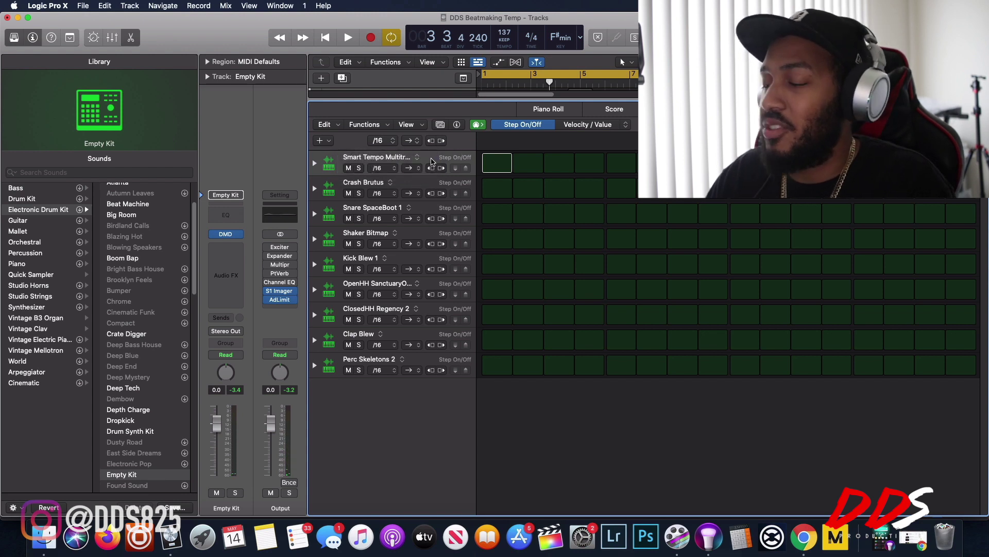
pyautogui.press('Delete')
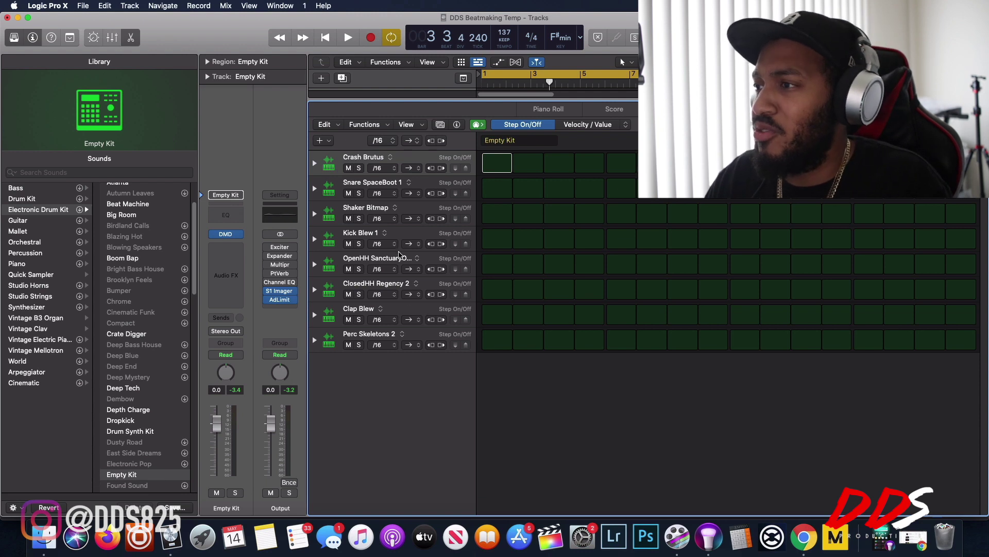
# Step: Reorder the first four pattern rows as Kick Blew 1, Clap Blew, ClosedHH Regency 2 and the OpenHH sample
pyautogui.moveTo(401, 237); pyautogui.dragTo(400, 166)
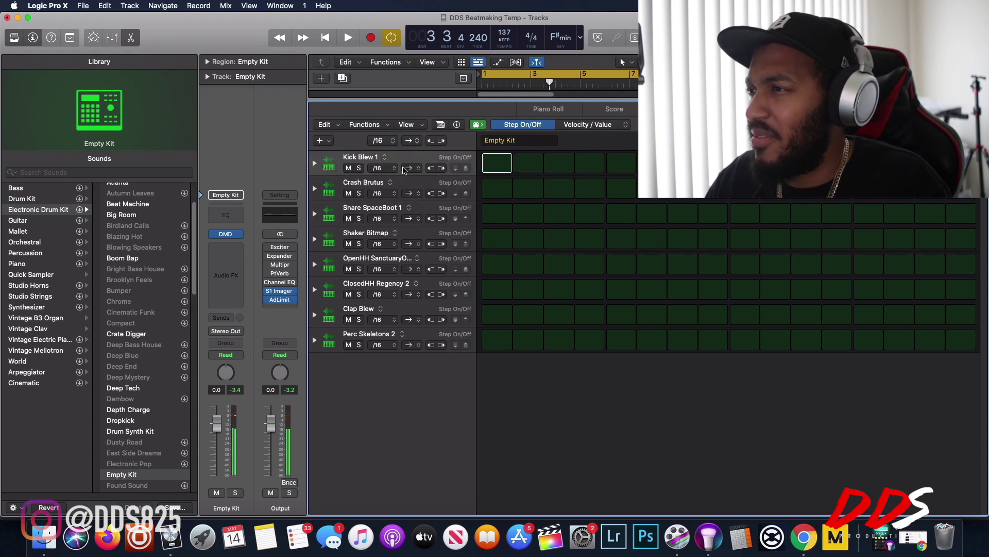
pyautogui.moveTo(401, 308); pyautogui.dragTo(401, 185)
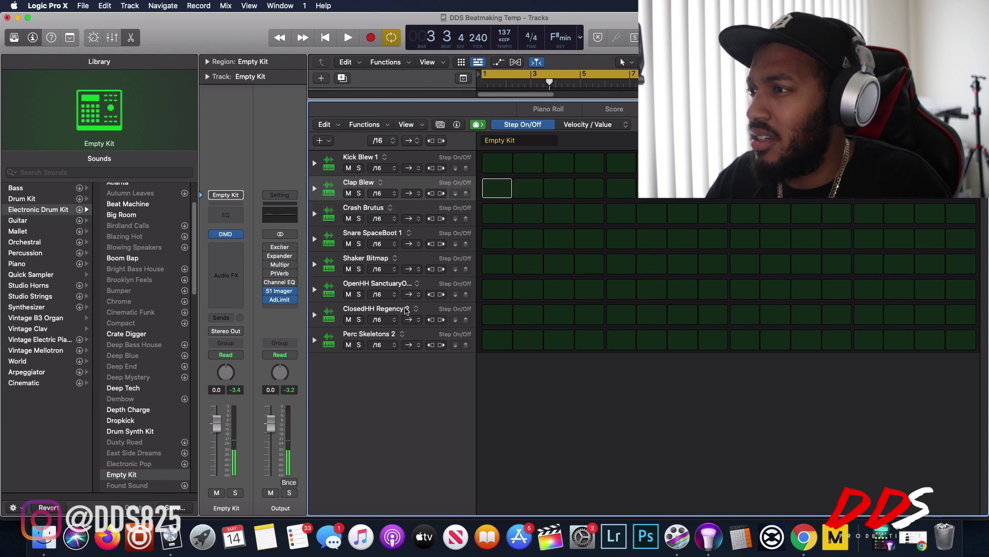
pyautogui.moveTo(432, 308); pyautogui.dragTo(415, 223)
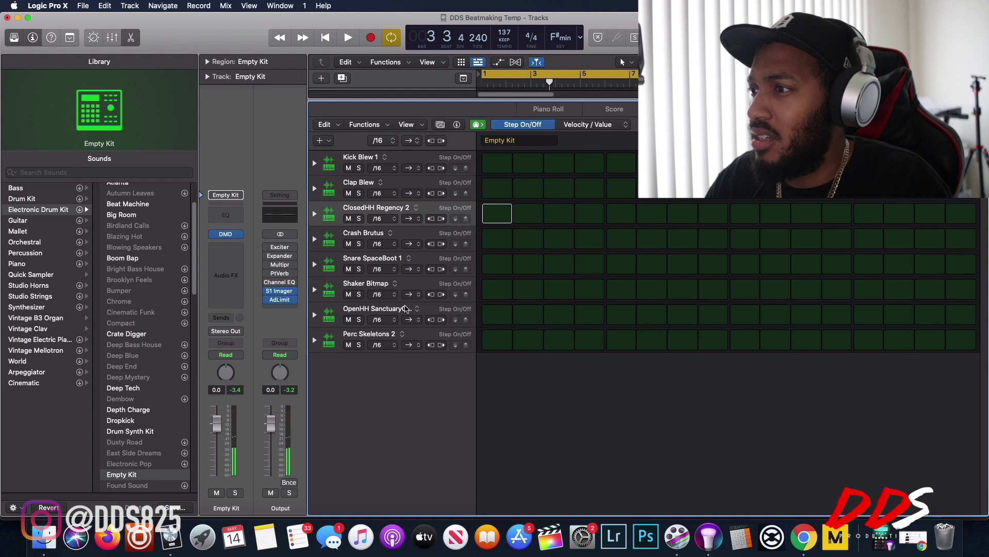
pyautogui.click(406, 308)
pyautogui.moveTo(434, 311); pyautogui.dragTo(433, 251)
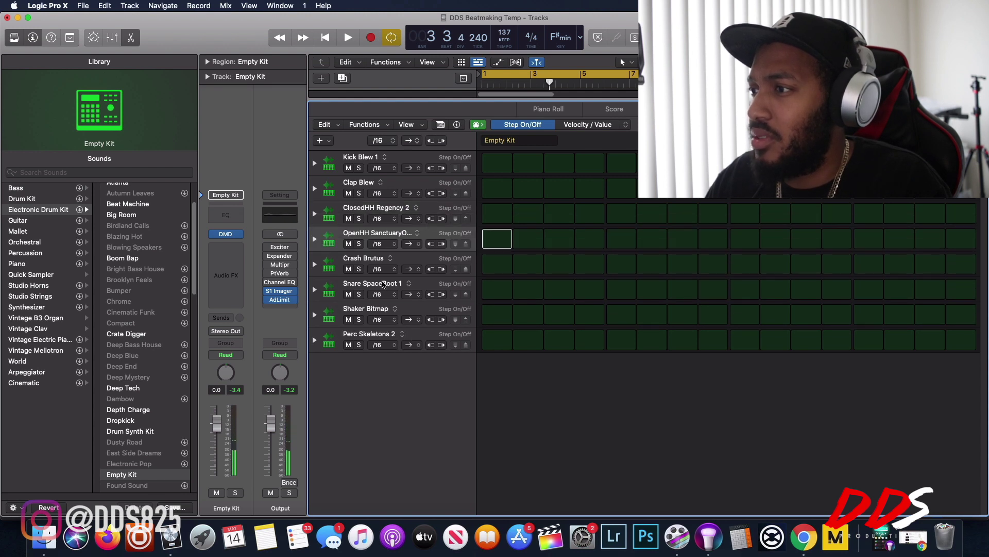
# Step: Move the Perc Skeletons 2 row above Shaker Bitmap and shrink the Step Sequencer to reveal the tracks
pyautogui.click(425, 289)
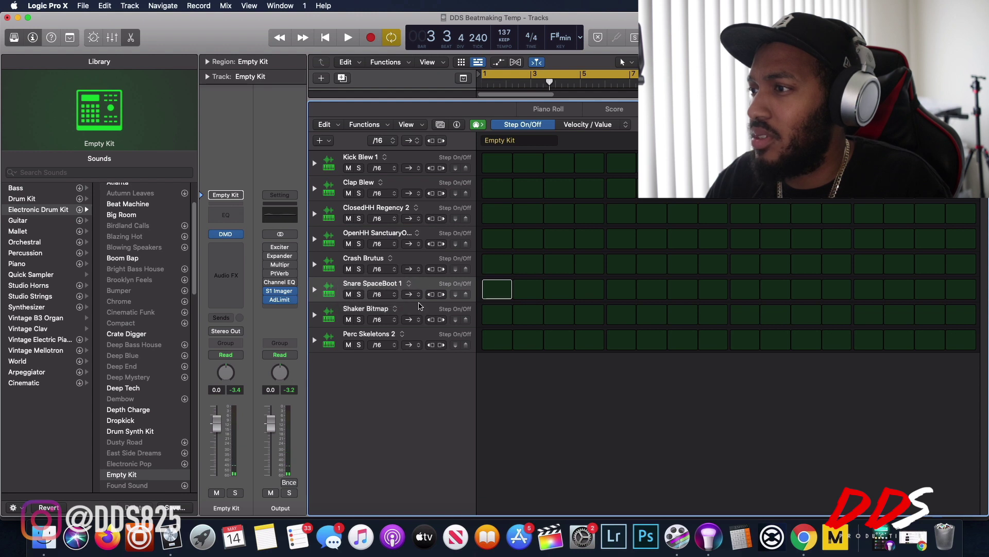
pyautogui.click(411, 338)
pyautogui.moveTo(411, 337); pyautogui.dragTo(412, 313)
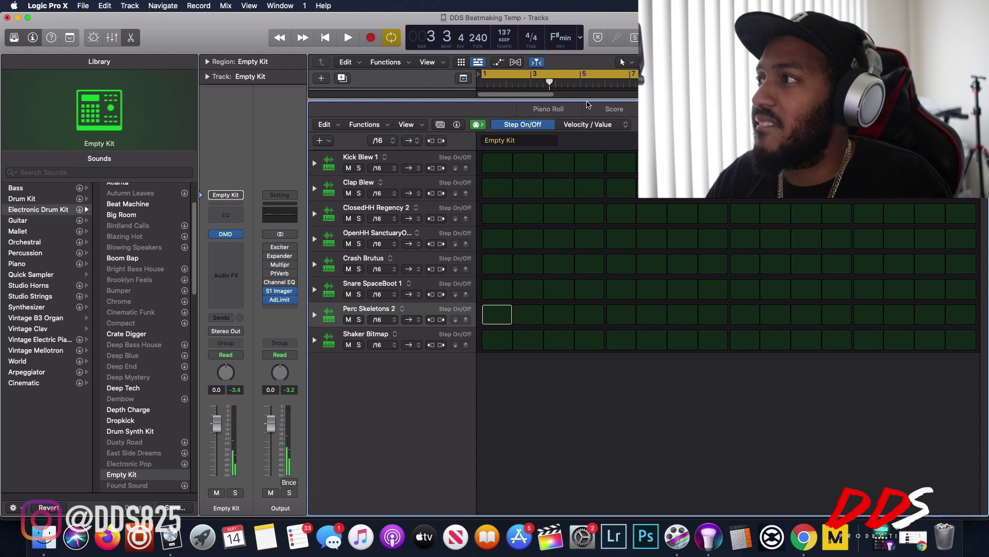
pyautogui.moveTo(585, 99); pyautogui.dragTo(585, 201)
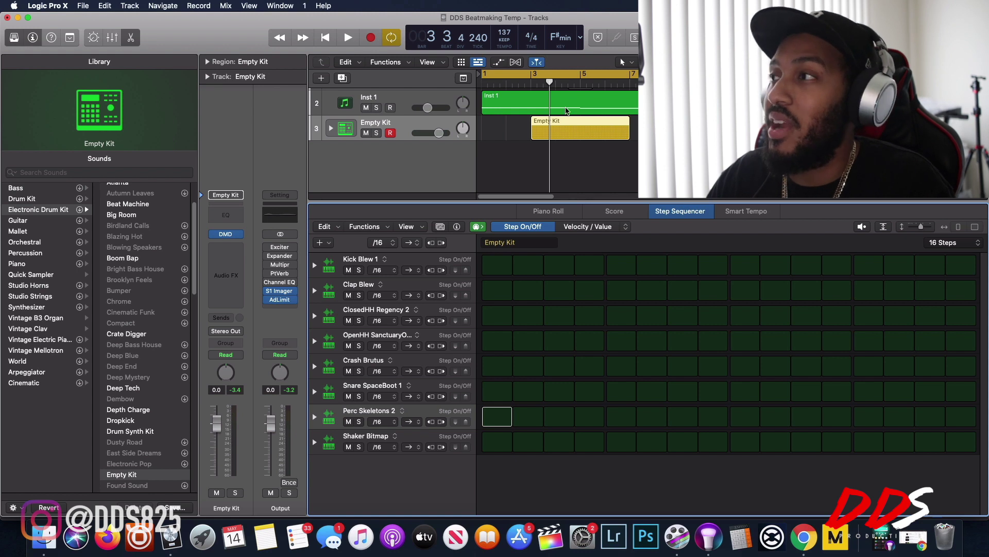
# Step: Move the Empty Kit pattern region to bar 1 and loop it past bar 5
pyautogui.moveTo(567, 124); pyautogui.dragTo(505, 119)
pyautogui.click(587, 132)
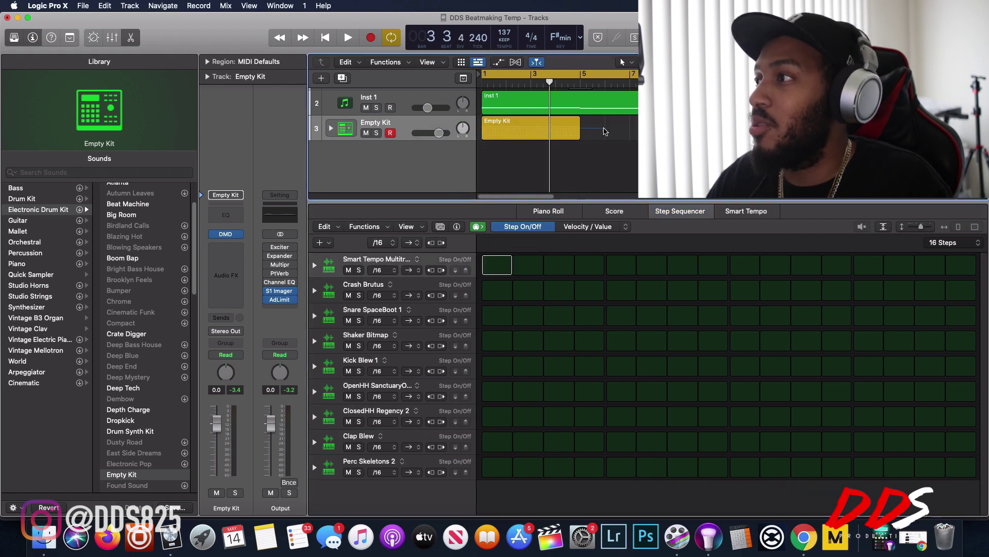
pyautogui.moveTo(580, 120); pyautogui.dragTo(637, 120)
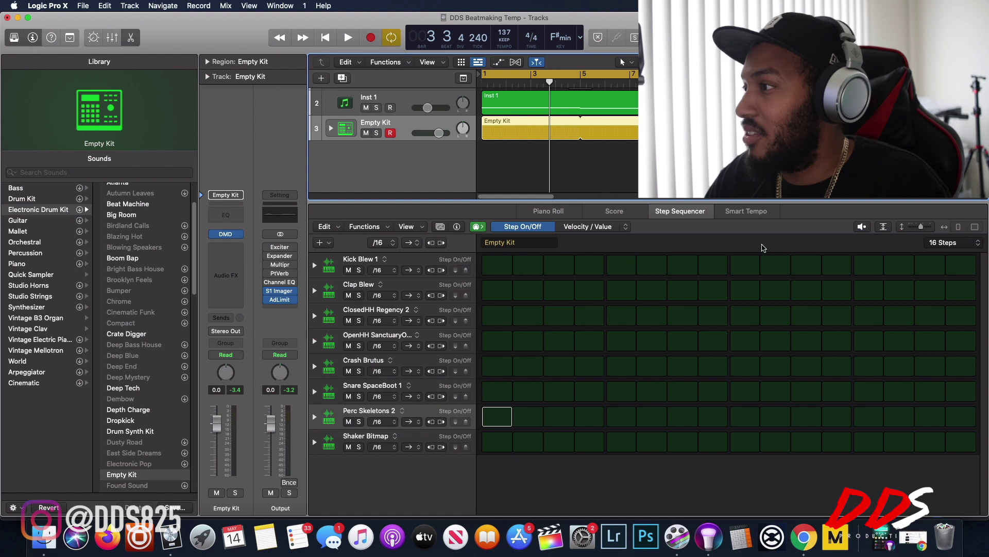
# Step: Set the pattern length to 32 steps and place Kick Blew 1 hits on steps 1, 7, 13 and 21
pyautogui.click(944, 243)
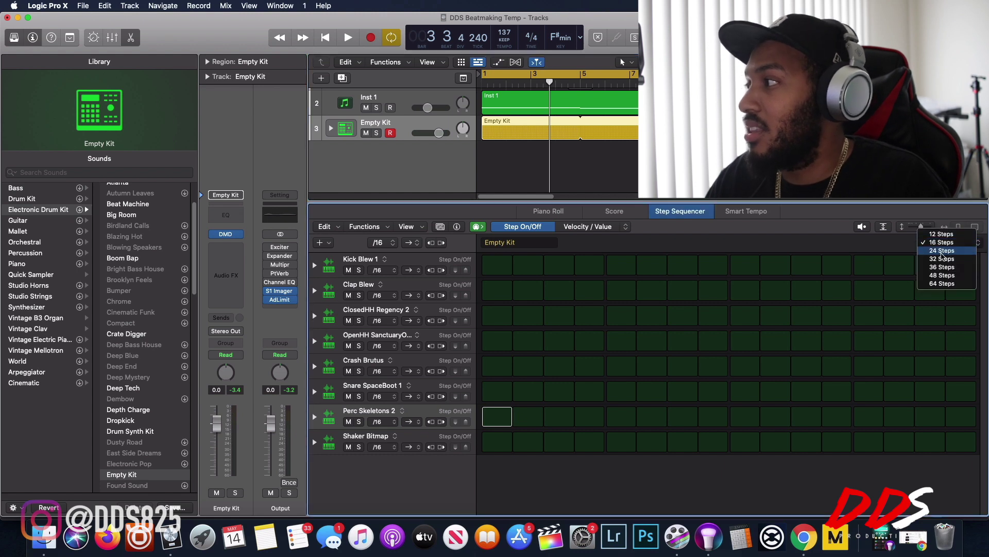
pyautogui.click(943, 259)
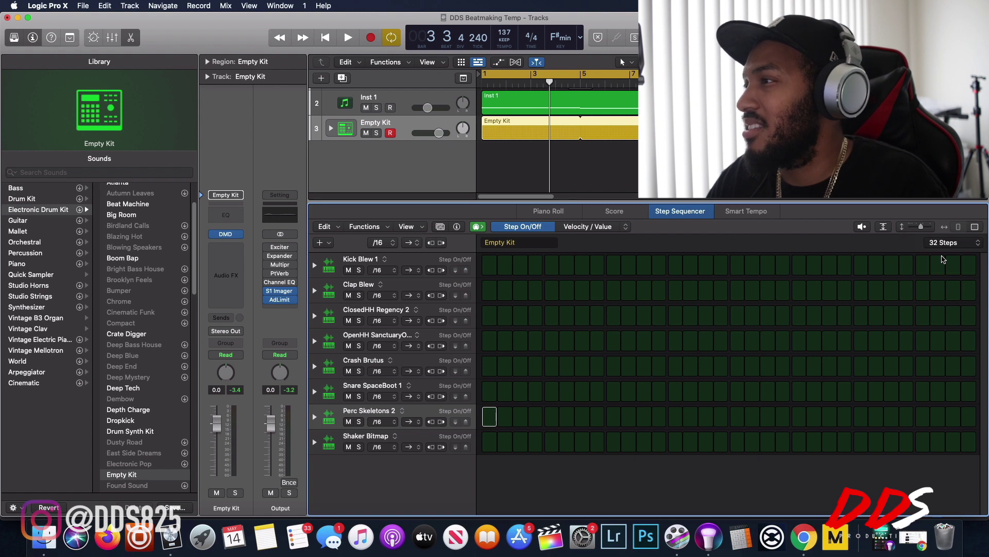
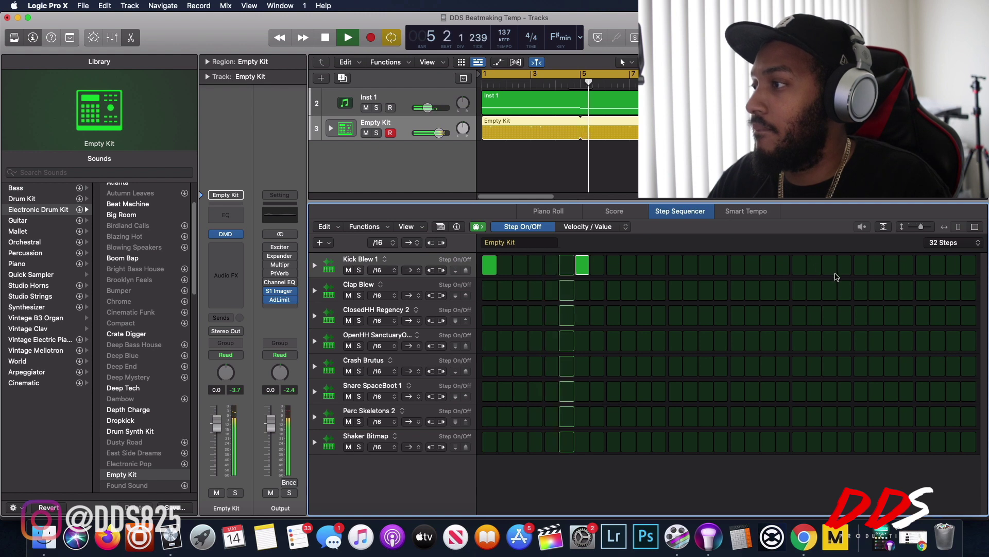
pyautogui.click(676, 265)
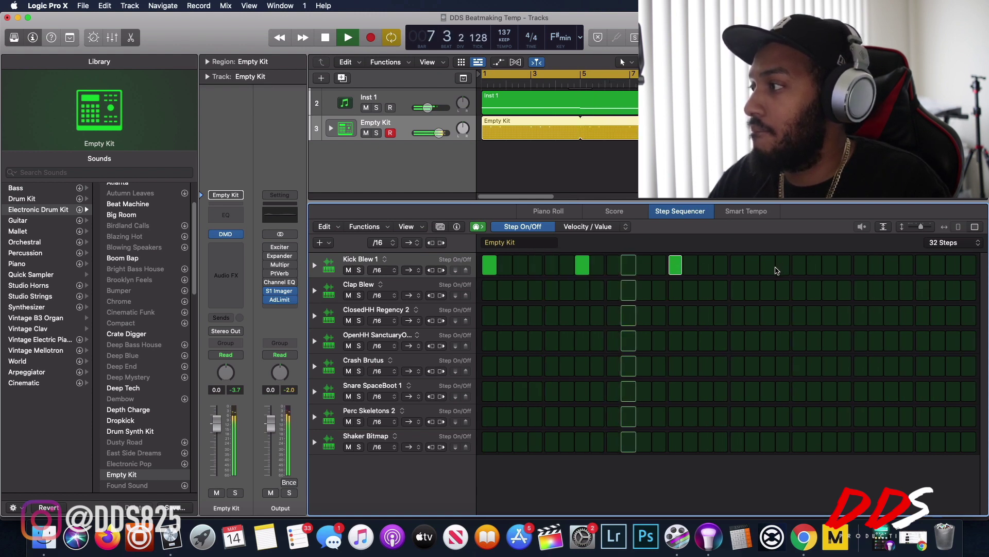
pyautogui.click(804, 267)
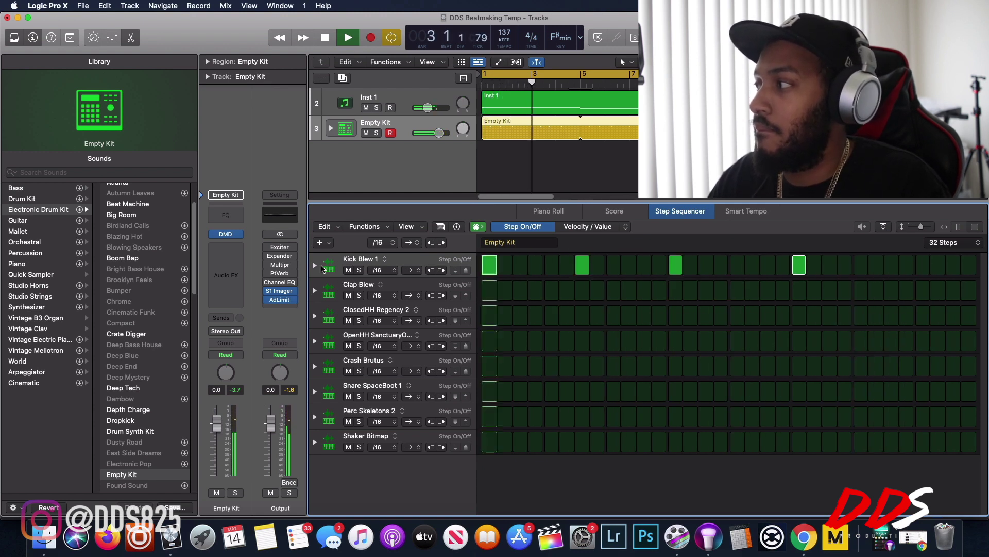
pyautogui.press('space')
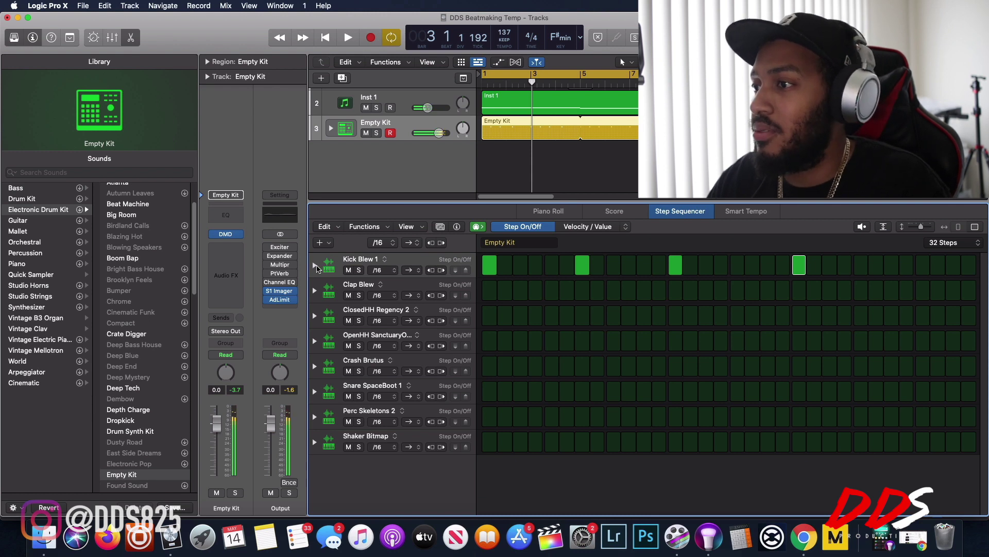
# Step: Raise the velocity of all four Kick Blew 1 hits to 127 and collapse the row's subrows
pyautogui.click(315, 265)
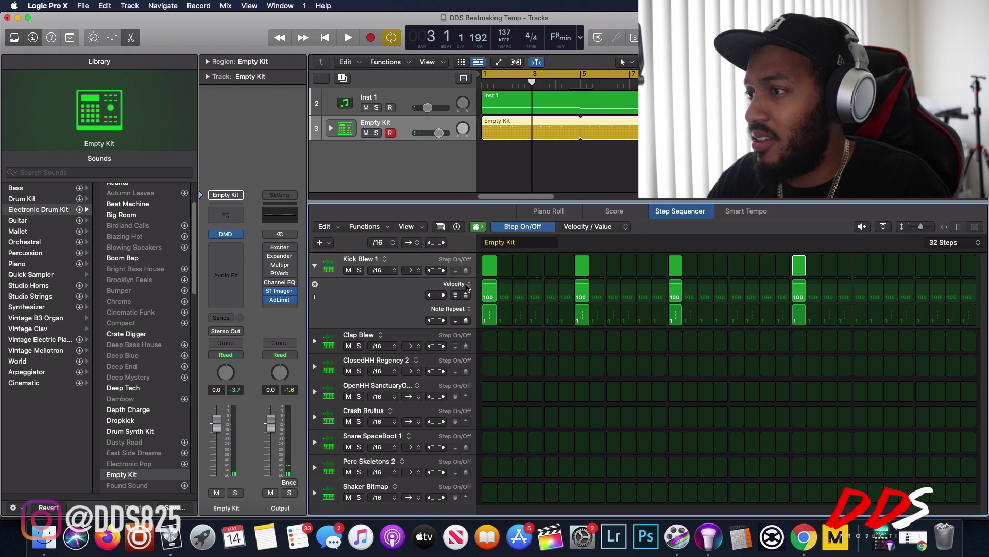
pyautogui.click(469, 285)
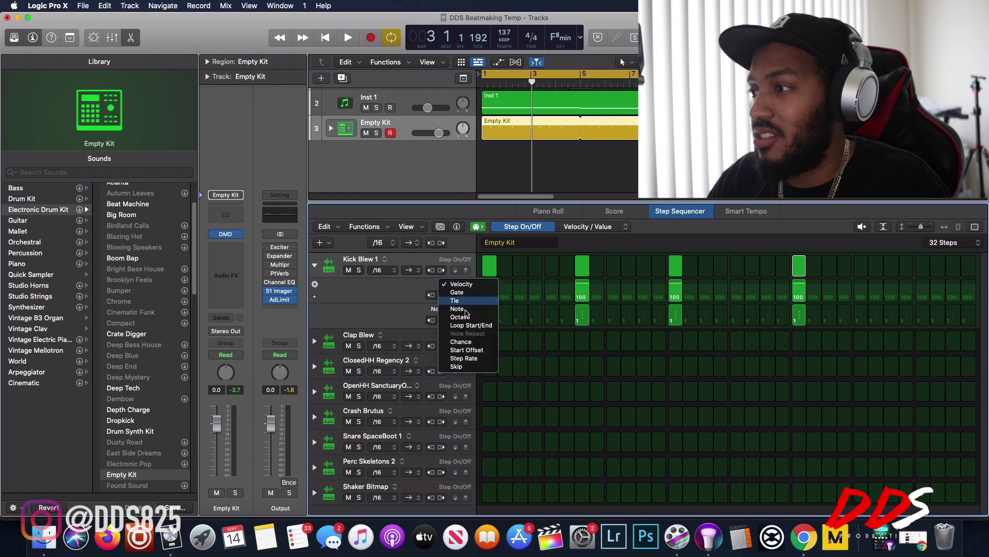
pyautogui.click(401, 291)
pyautogui.moveTo(491, 294); pyautogui.dragTo(488, 260)
pyautogui.moveTo(582, 294); pyautogui.dragTo(580, 264)
pyautogui.moveTo(678, 289); pyautogui.dragTo(675, 263)
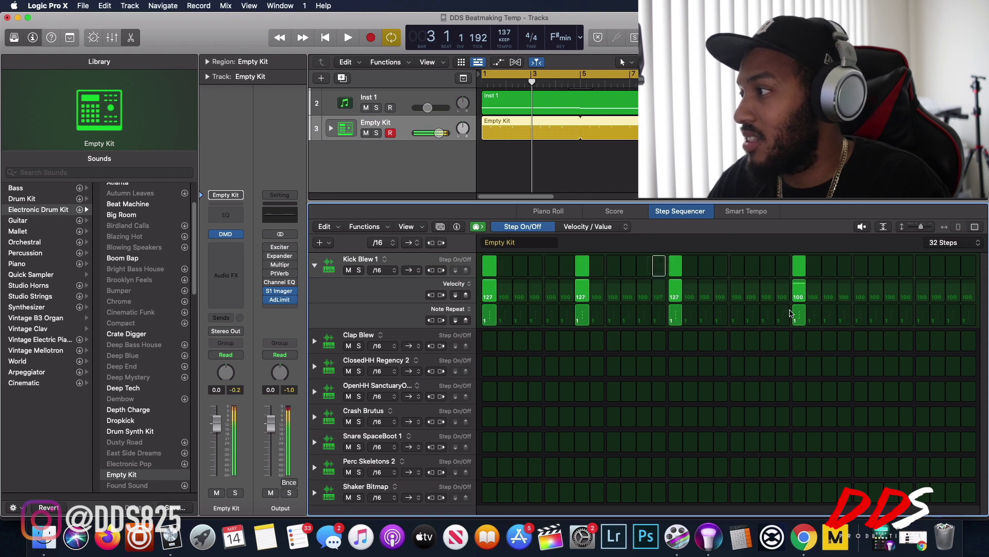
pyautogui.moveTo(798, 296); pyautogui.dragTo(796, 264)
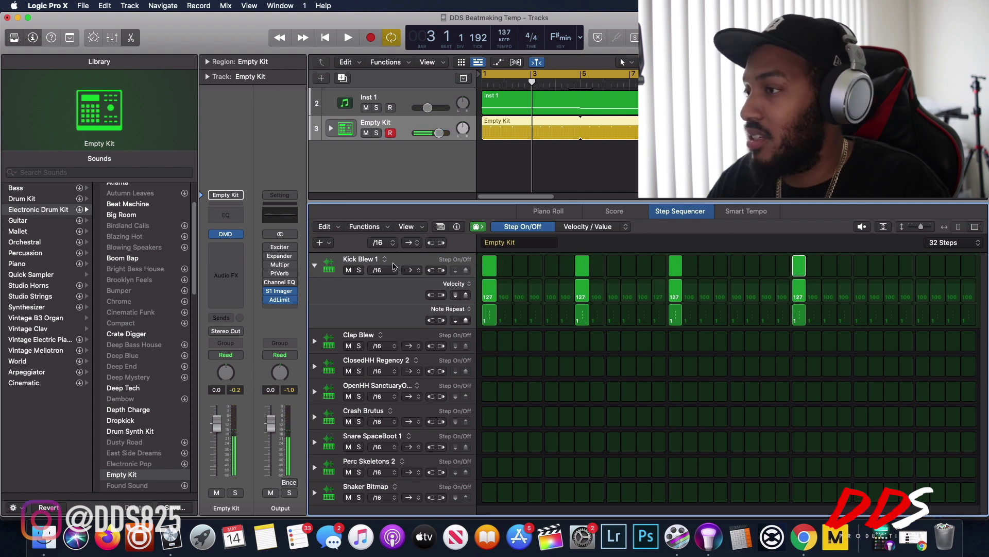
pyautogui.click(315, 266)
# Step: Play the kick pattern with the melody from the beginning of the project, and stop playback
pyautogui.press('space')
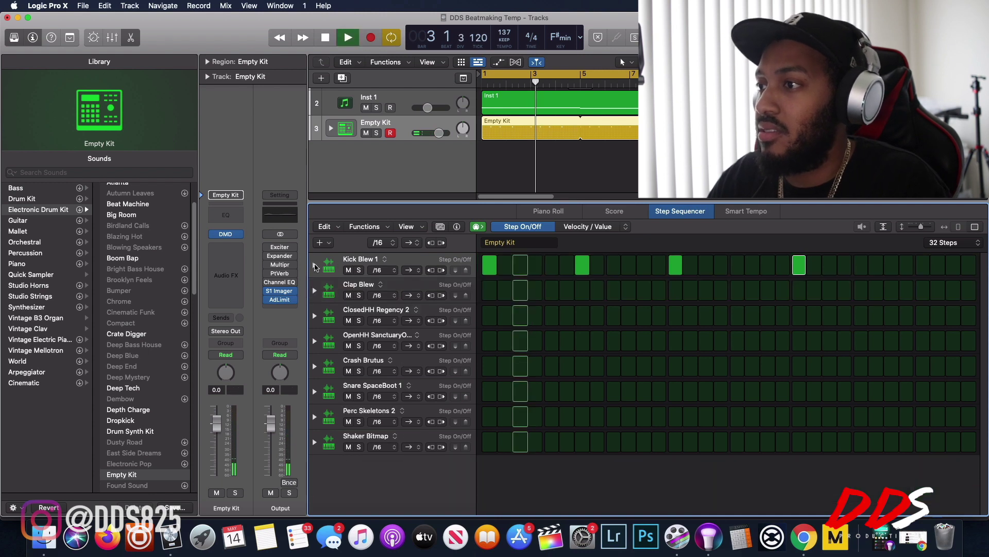
pyautogui.click(318, 43)
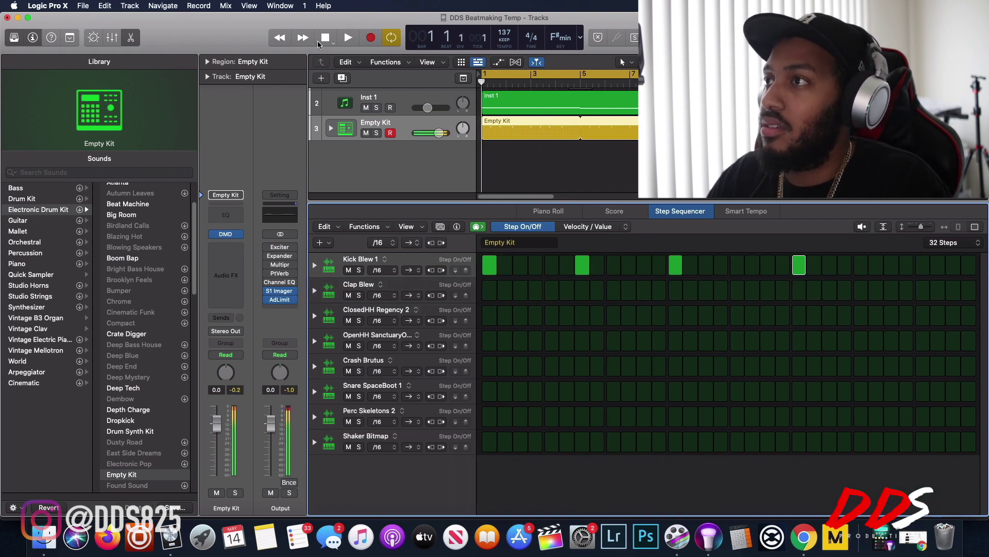
pyautogui.click(354, 40)
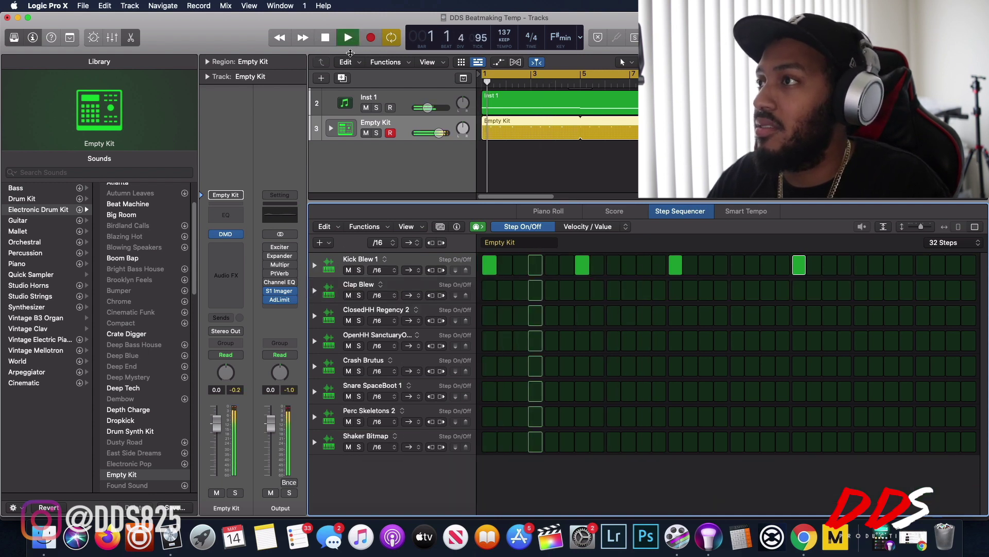
pyautogui.click(325, 39)
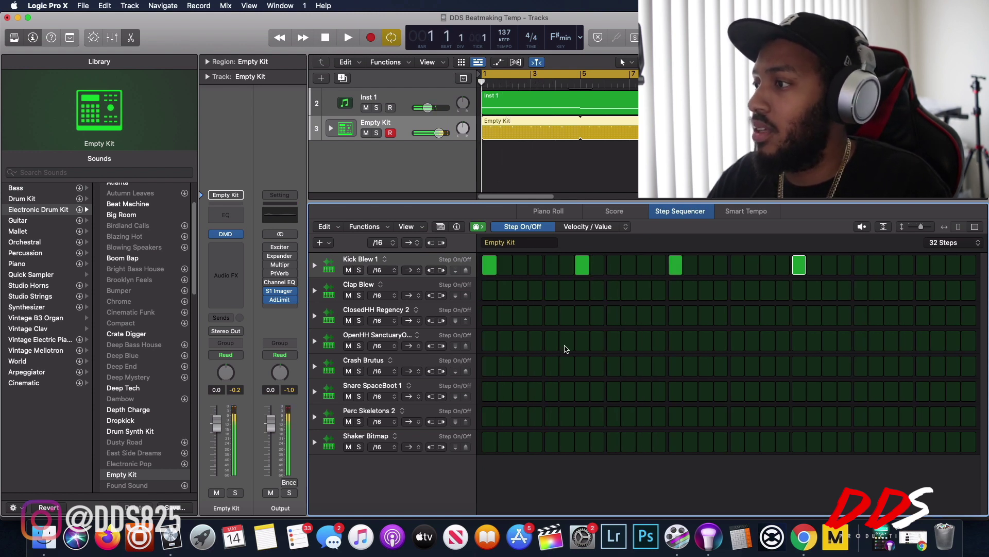
# Step: Place ClosedHH Regency 2 hits on steps 1 and 3
pyautogui.click(455, 311)
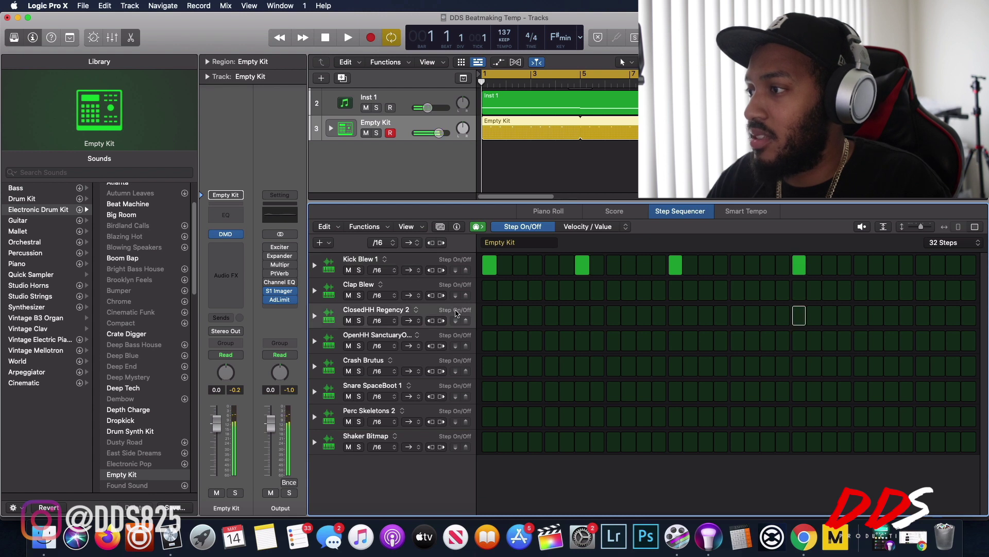
pyautogui.rightClick(493, 313)
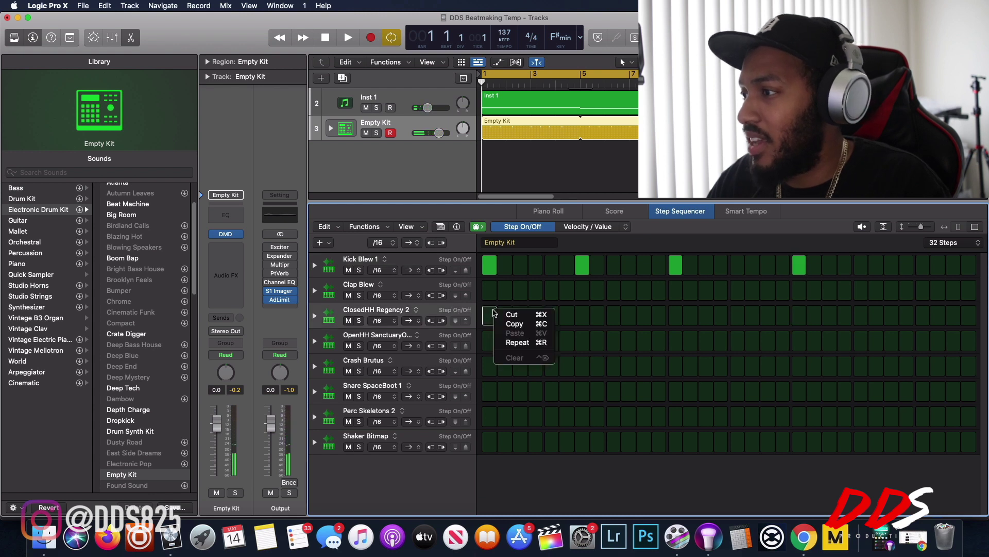
pyautogui.click(432, 312)
pyautogui.rightClick(431, 312)
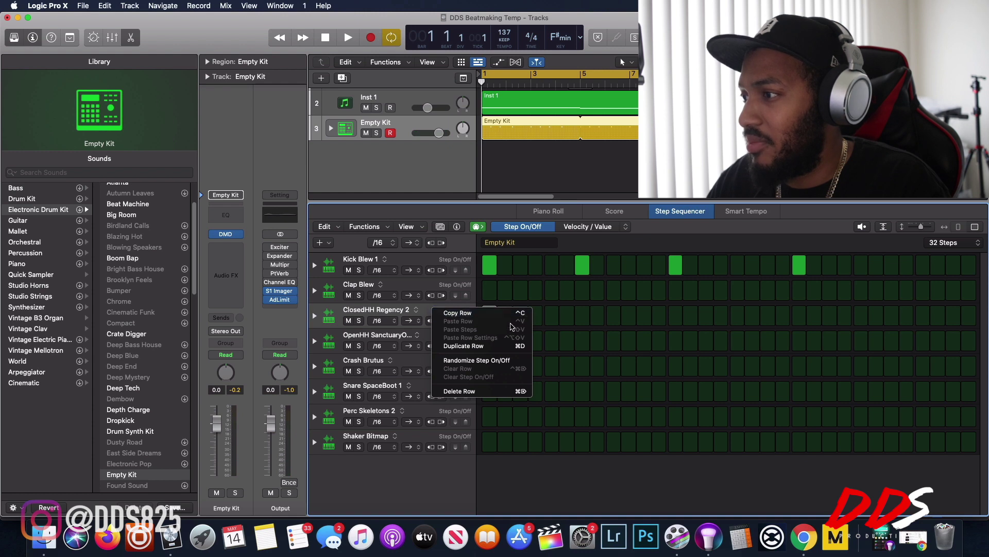
pyautogui.click(465, 314)
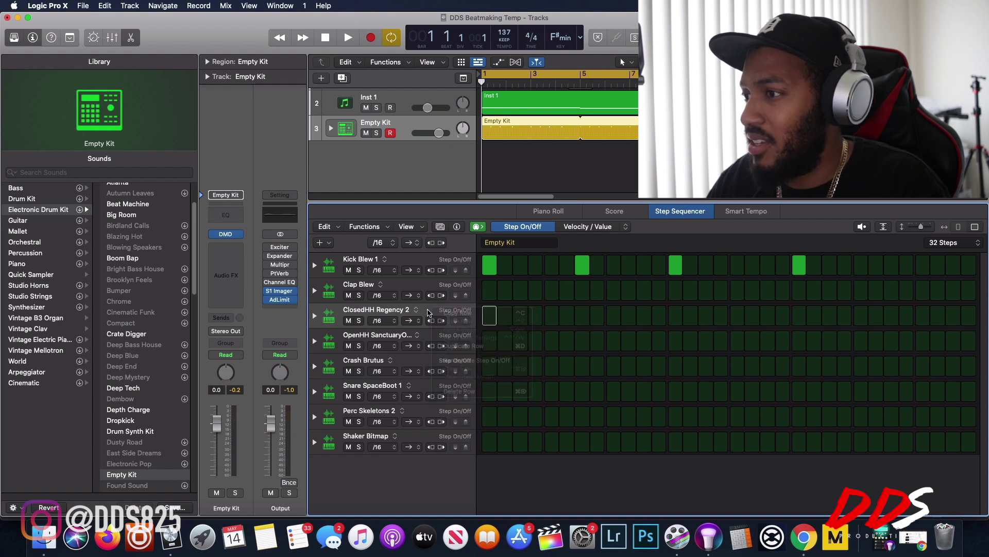
pyautogui.click(520, 315)
pyautogui.click(567, 316)
pyautogui.click(597, 315)
pyautogui.click(614, 316)
pyautogui.click(629, 316)
pyautogui.click(660, 315)
pyautogui.click(691, 316)
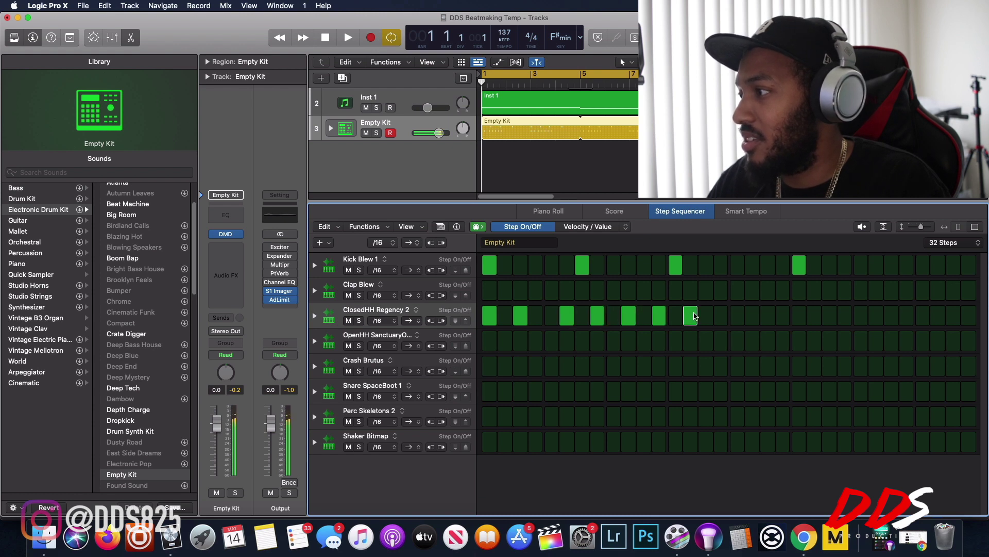
pyautogui.click(720, 316)
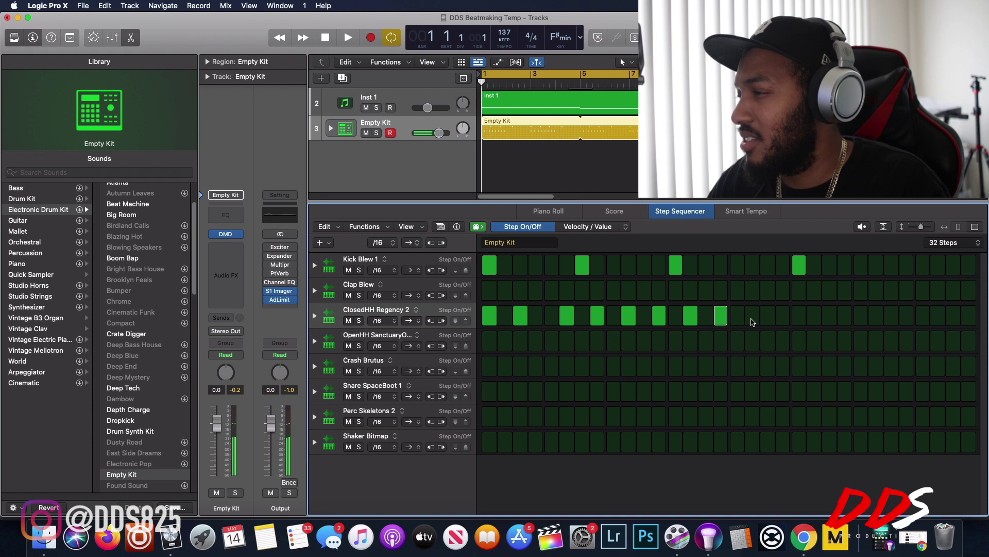
pyautogui.moveTo(552, 324); pyautogui.dragTo(753, 316)
pyautogui.moveTo(559, 323); pyautogui.dragTo(781, 315)
# Step: Place ClosedHH Regency 2 hits on every odd step from 5 to 31 and play the pattern
pyautogui.click(552, 316)
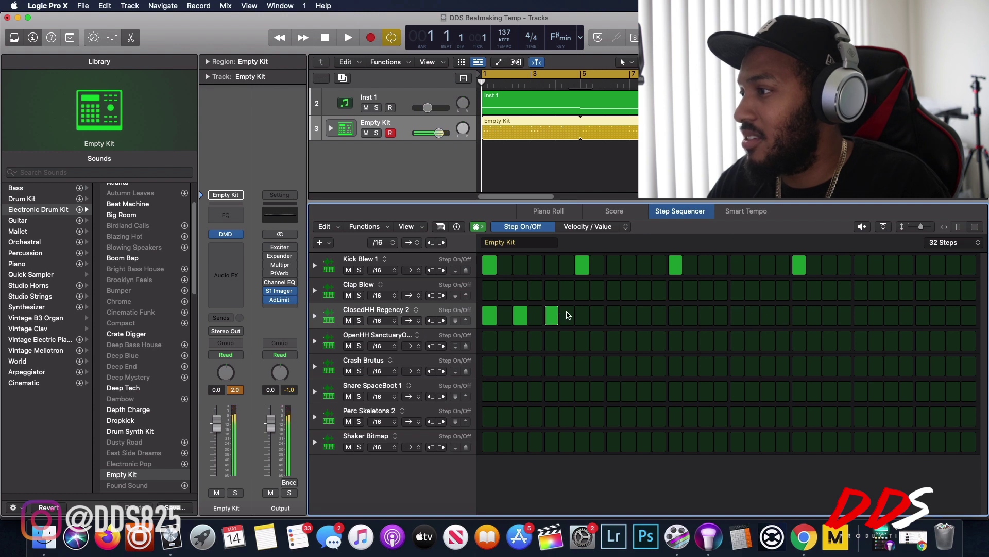
pyautogui.click(581, 315)
pyautogui.click(616, 316)
pyautogui.click(647, 319)
pyautogui.click(676, 316)
pyautogui.click(705, 318)
pyautogui.click(744, 319)
pyautogui.click(768, 322)
pyautogui.click(805, 324)
pyautogui.click(830, 324)
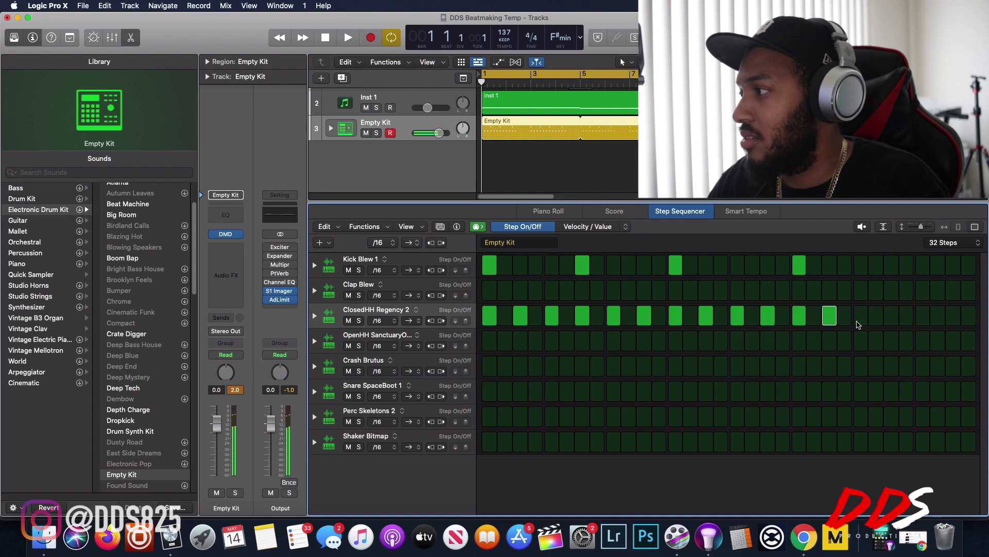
pyautogui.click(862, 318)
pyautogui.click(897, 320)
pyautogui.click(925, 321)
pyautogui.click(954, 319)
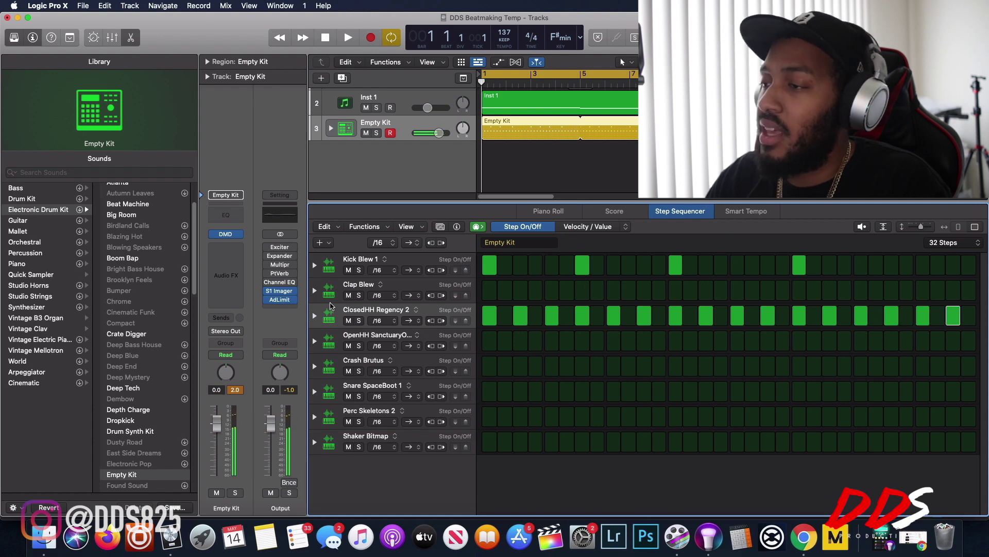
pyautogui.click(348, 37)
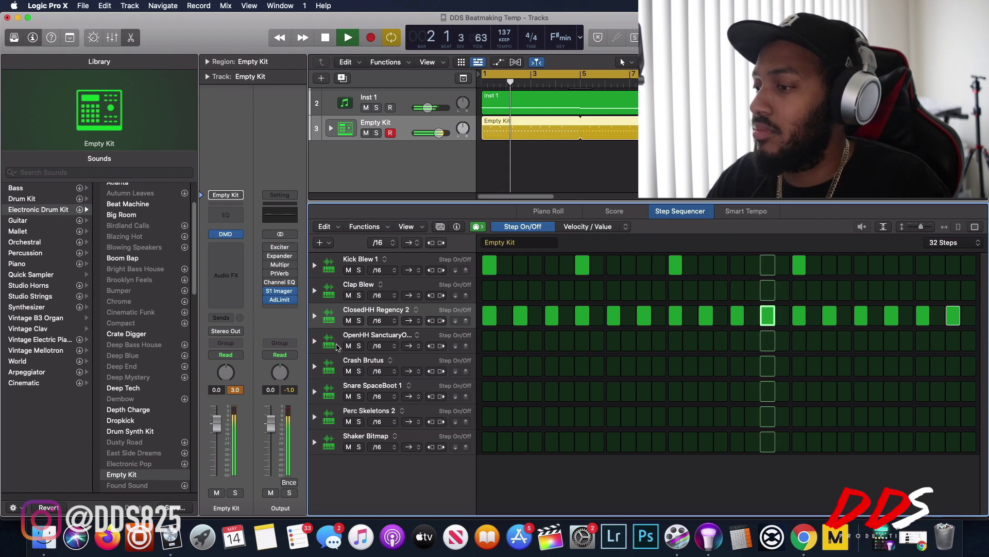
pyautogui.press('space')
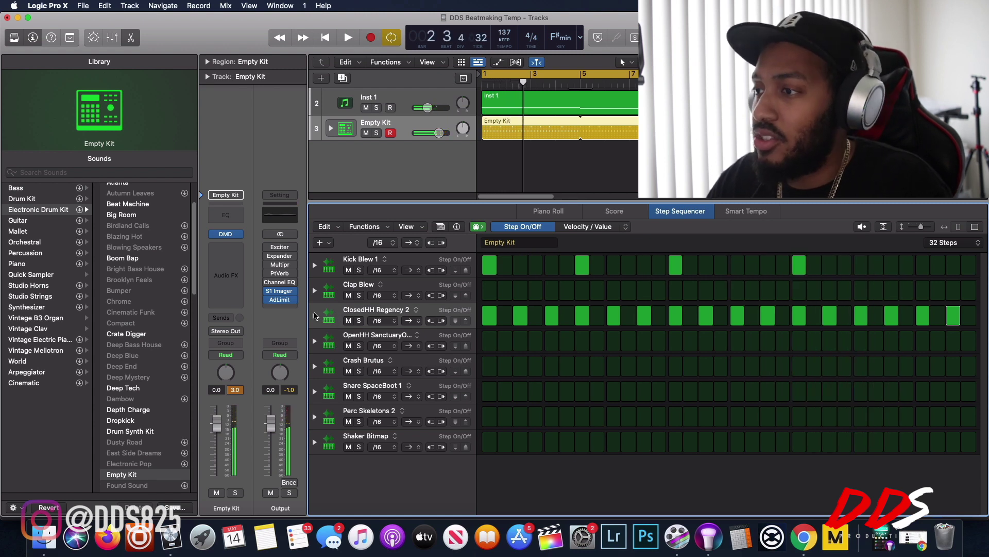
# Step: Vary the ClosedHH Regency 2 hit velocities between about 44 and 81, and play the pattern from the beginning
pyautogui.click(314, 315)
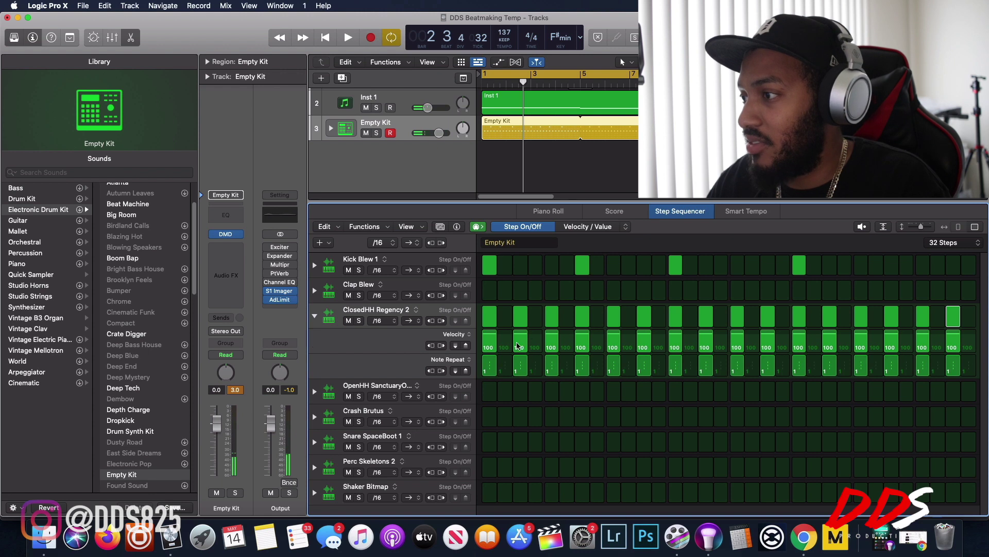
pyautogui.moveTo(484, 348); pyautogui.dragTo(954, 344)
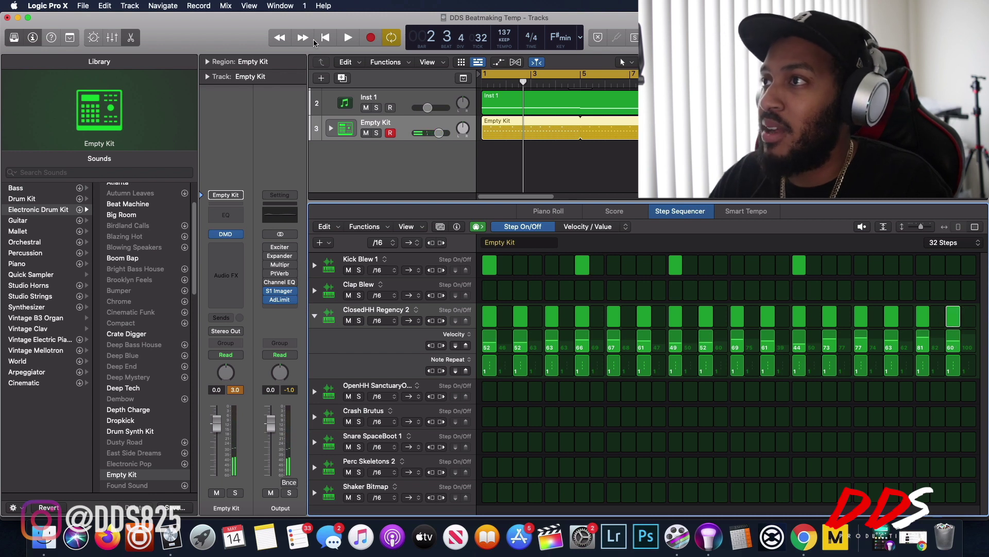
pyautogui.click(348, 38)
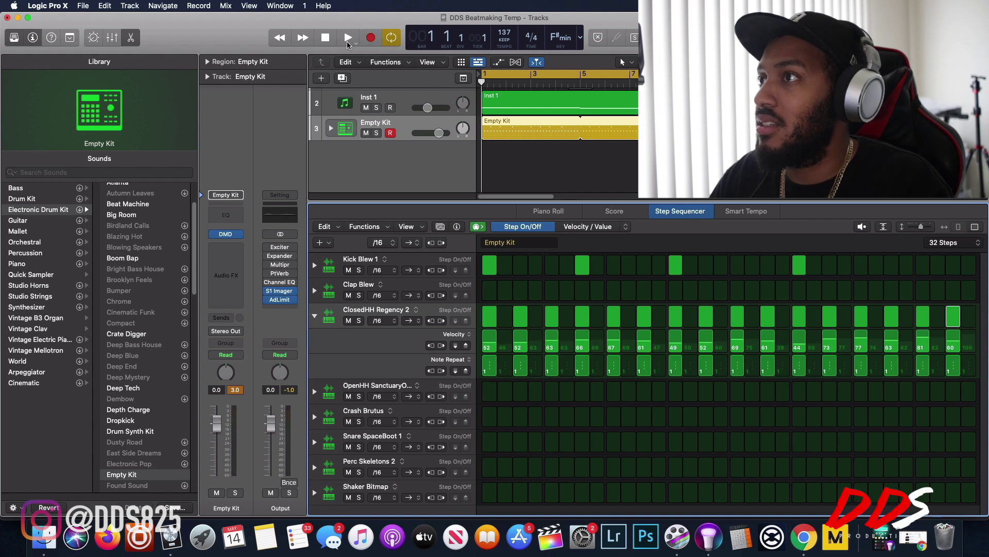
pyautogui.click(348, 42)
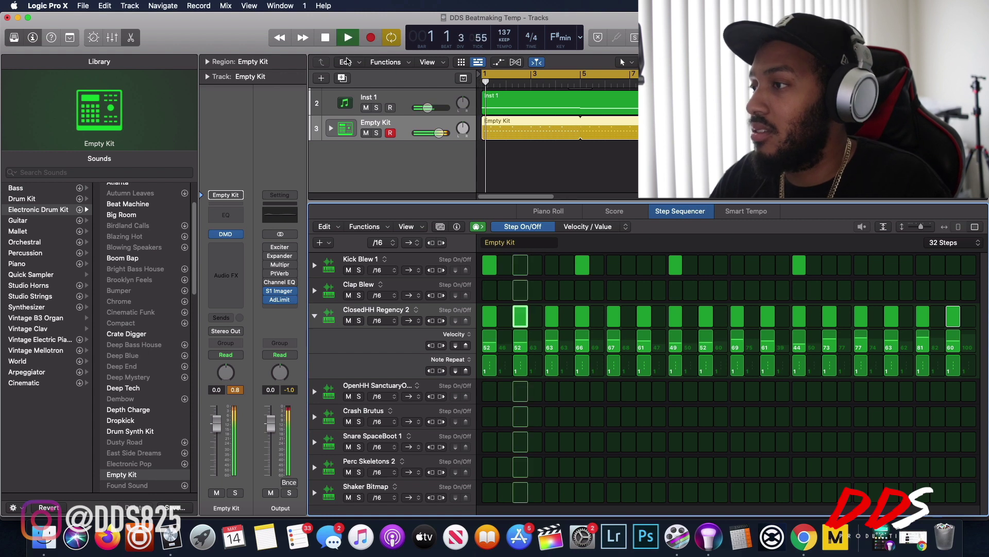
# Step: Collapse the ClosedHH Regency 2 subrows and place a Crash Brutus hit on step 1
pyautogui.click(315, 314)
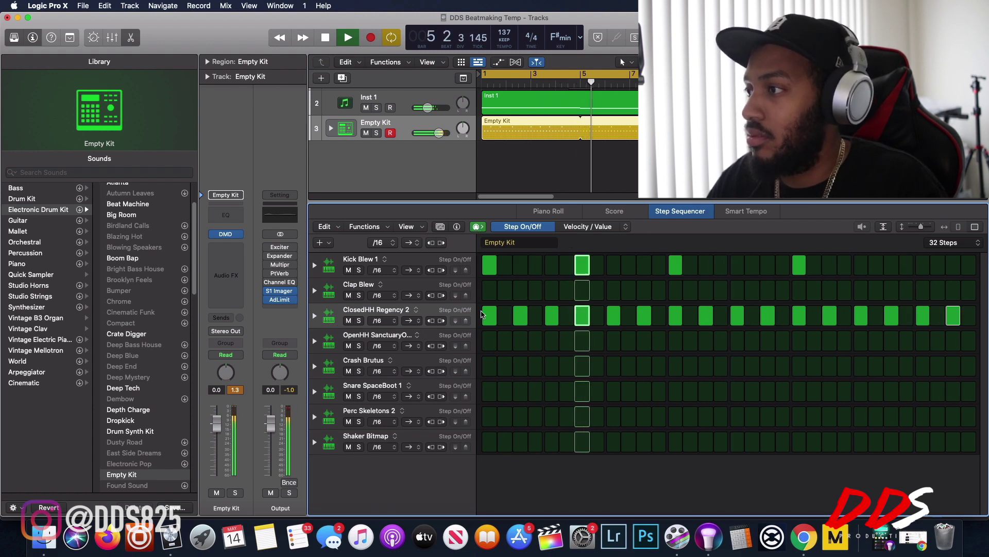
pyautogui.click(489, 366)
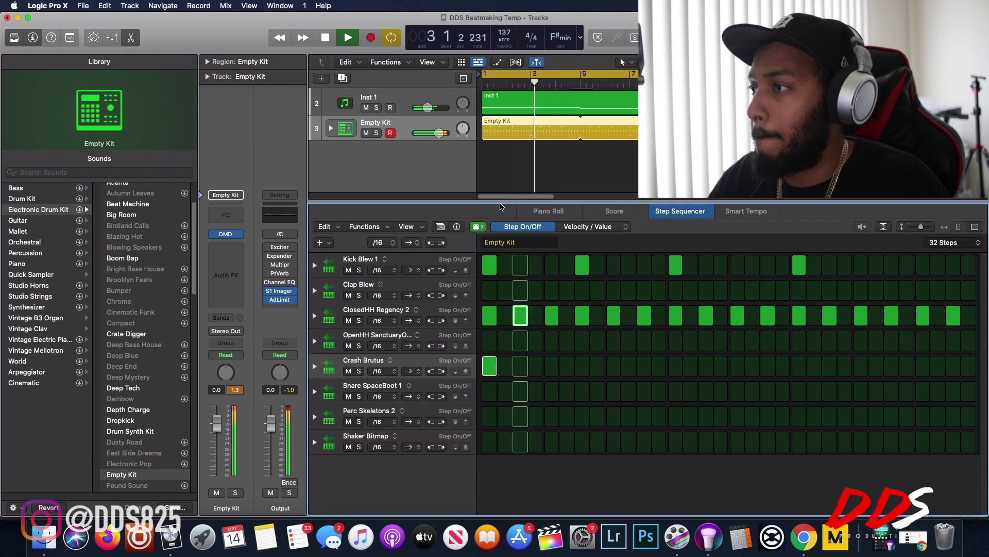
pyautogui.press('space')
# Step: Repeat both regions at bar 9, move the cycle range to start there, and play the pattern
pyautogui.press('super+a')
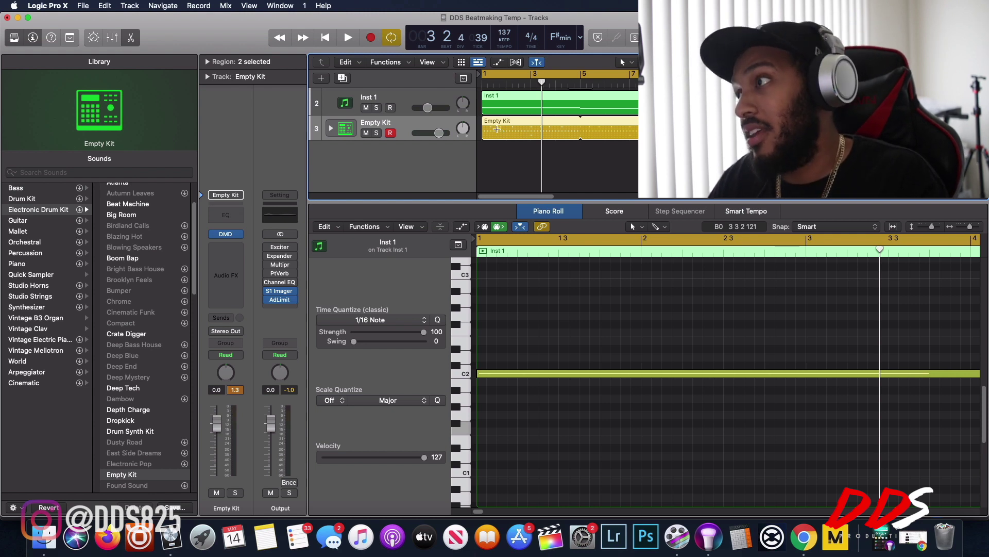
pyautogui.click(497, 129)
pyautogui.moveTo(604, 75); pyautogui.dragTo(762, 75)
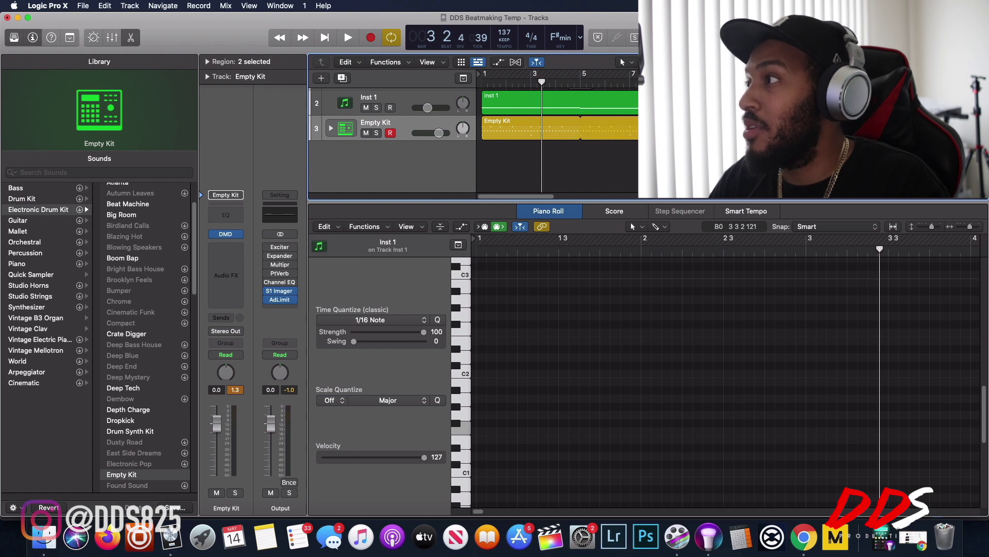
pyautogui.press('Return')
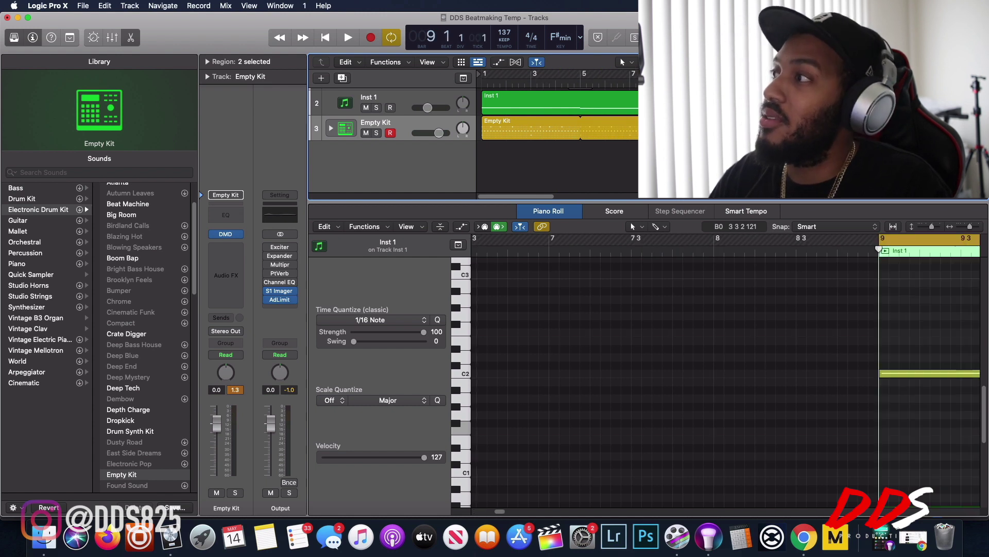
pyautogui.press('space')
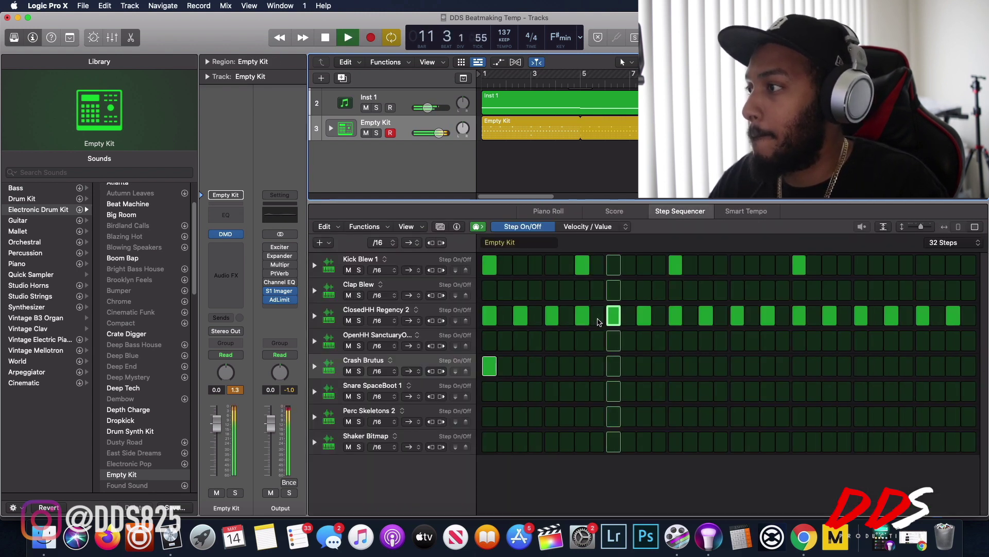
# Step: Place Clap Blew hits on steps 9 and 25 and set both velocities to 127
pyautogui.click(613, 290)
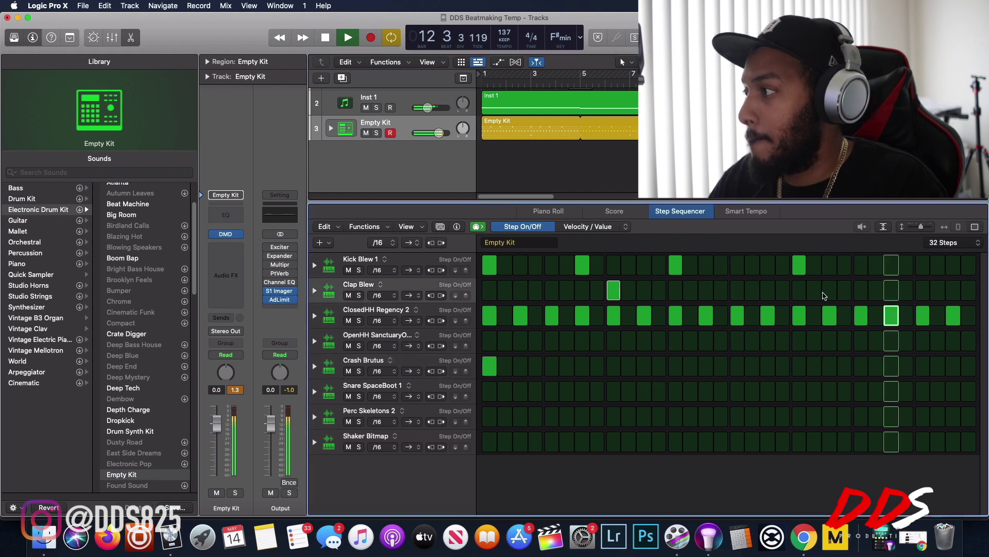
pyautogui.click(861, 290)
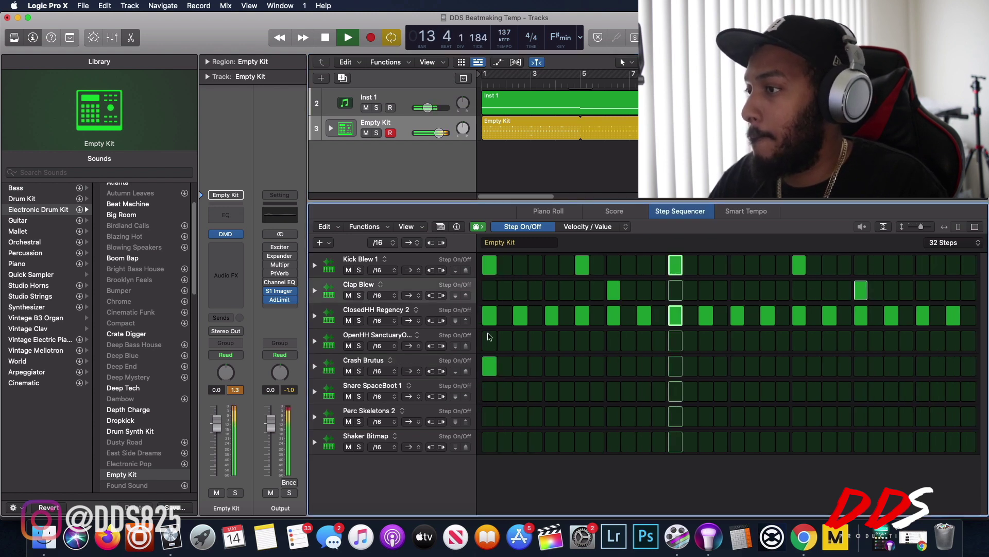
pyautogui.click(315, 291)
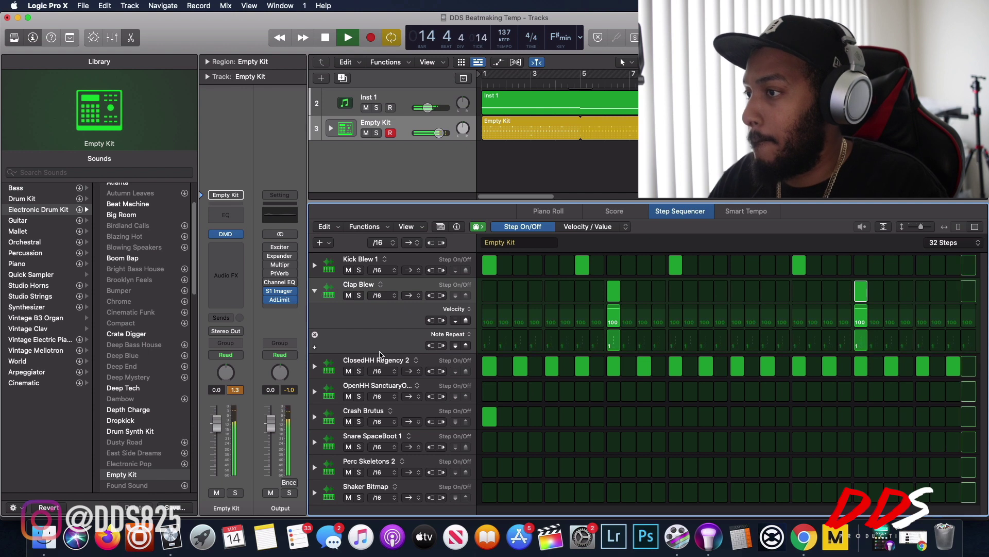
pyautogui.moveTo(613, 317); pyautogui.dragTo(615, 282)
pyautogui.moveTo(859, 323); pyautogui.dragTo(860, 287)
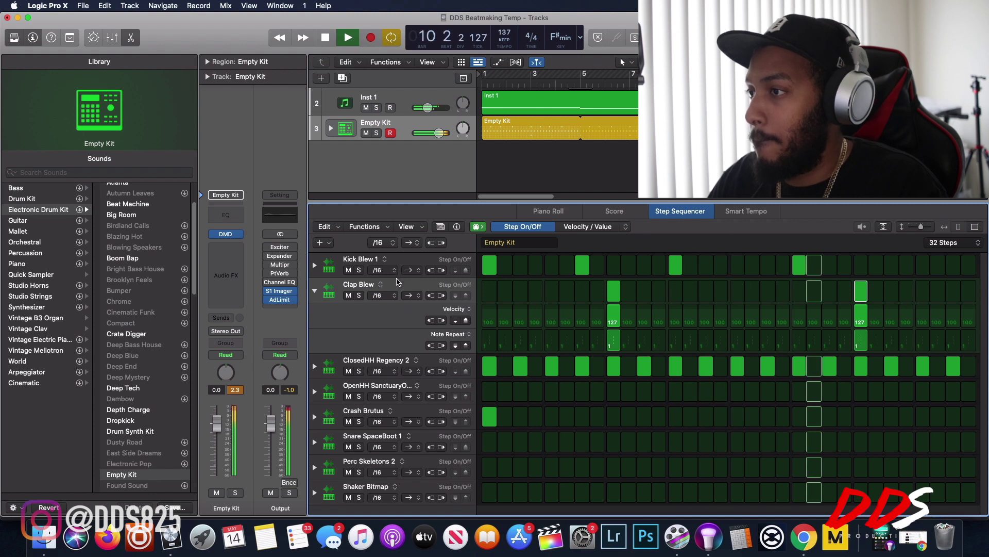
pyautogui.rightClick(407, 255)
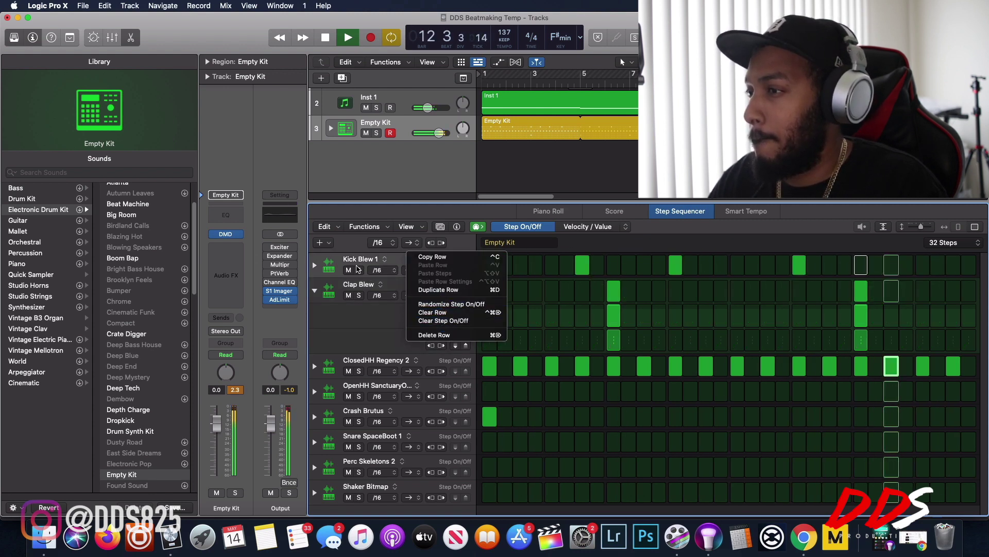
pyautogui.click(326, 274)
pyautogui.click(327, 270)
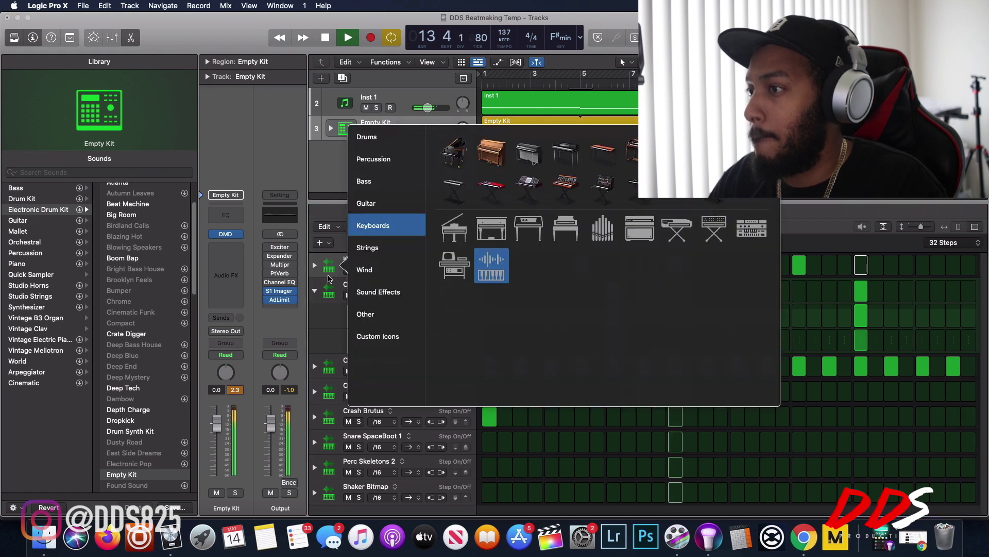
pyautogui.click(327, 322)
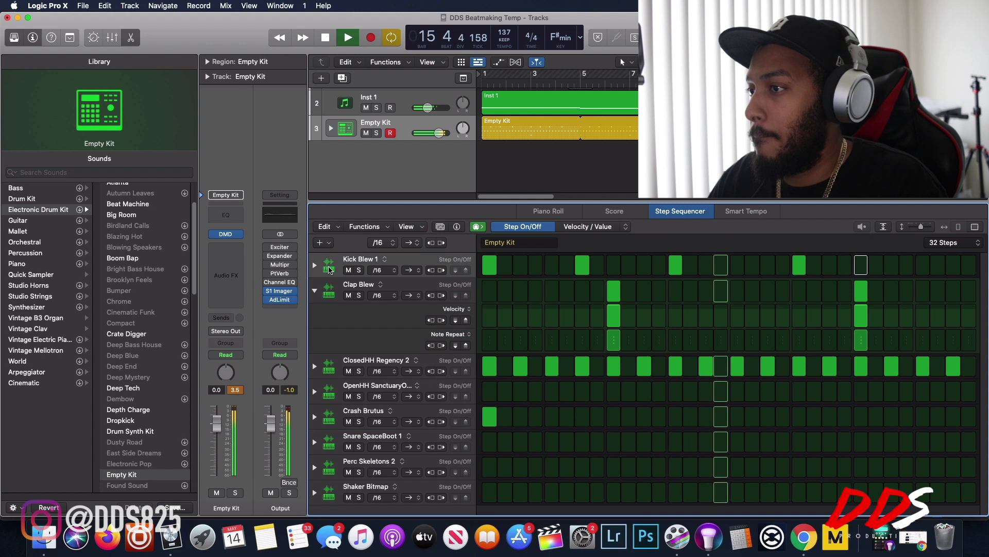
pyautogui.click(327, 272)
pyautogui.click(324, 284)
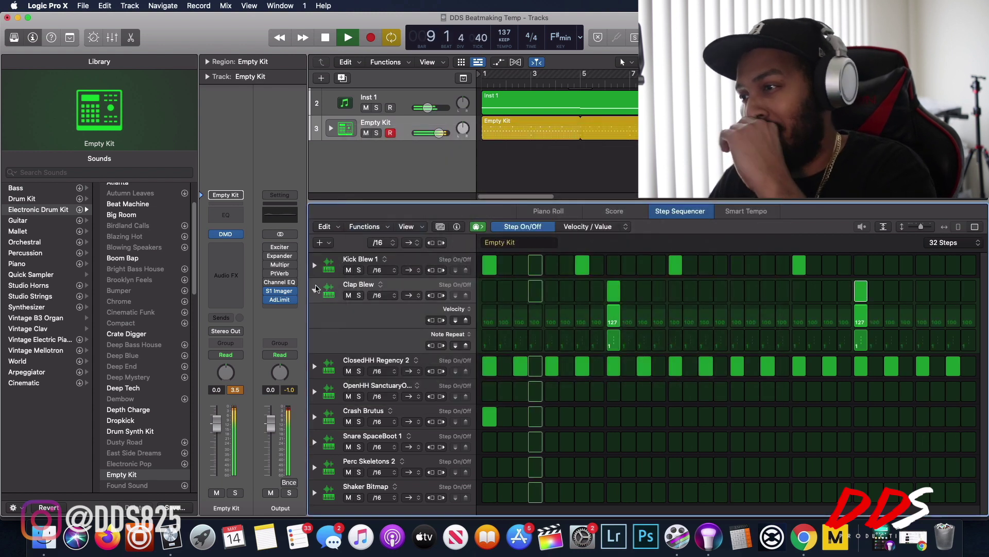
# Step: Collapse the Clap Blew subrows, stop playback, and expand the ClosedHH Regency 2 subrows
pyautogui.click(313, 292)
pyautogui.press('space')
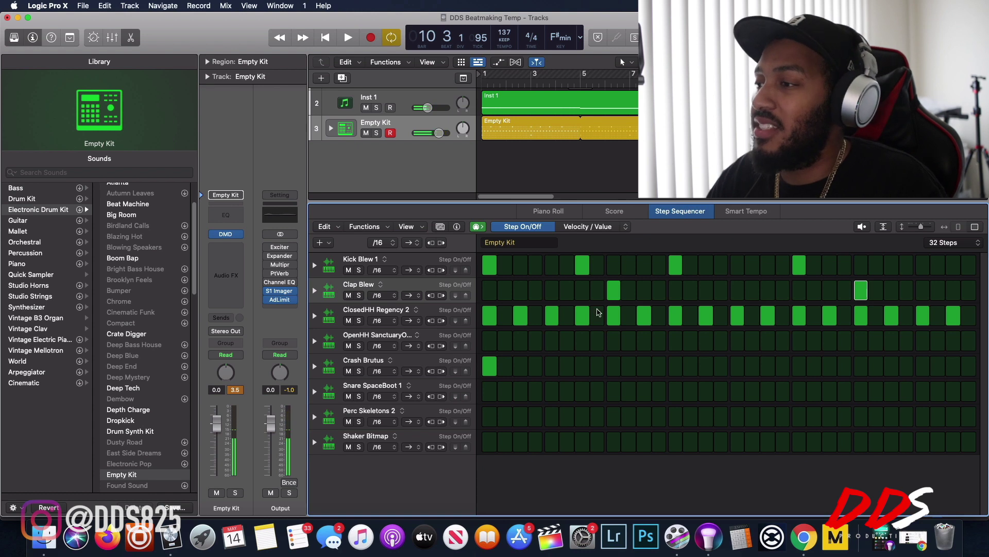
pyautogui.click(315, 316)
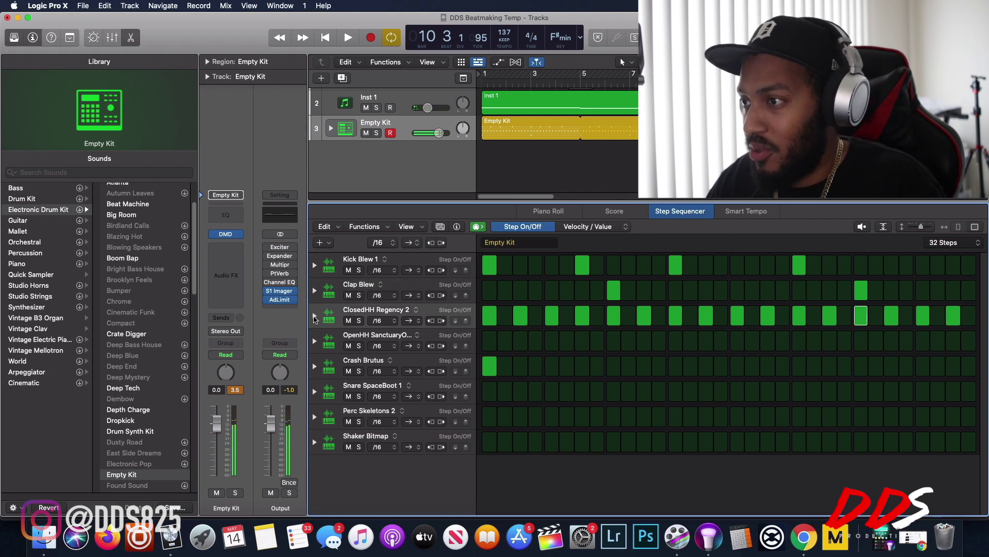
pyautogui.click(314, 317)
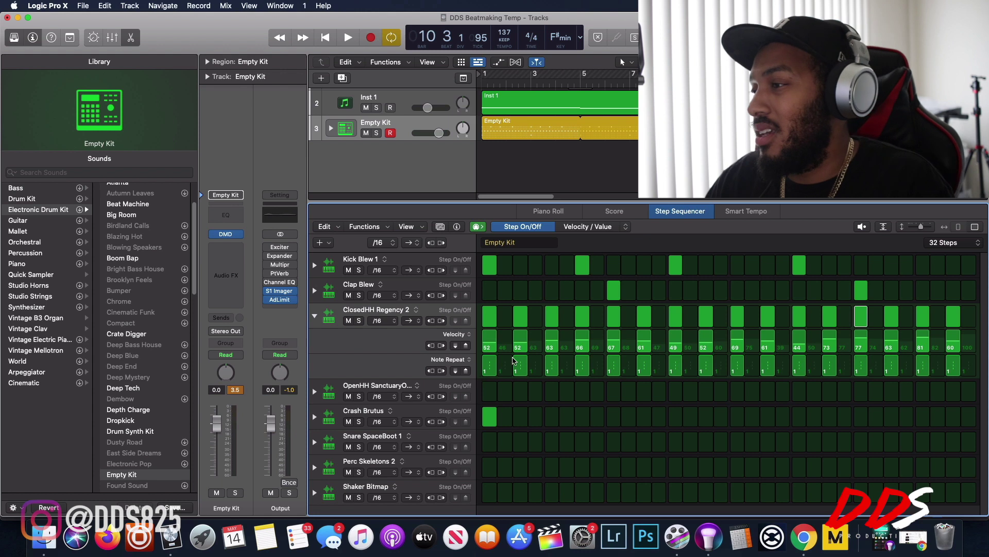
# Step: Set the ClosedHH Regency 2 note repeat on step 1 to 6 and briefly play the pattern
pyautogui.click(488, 375)
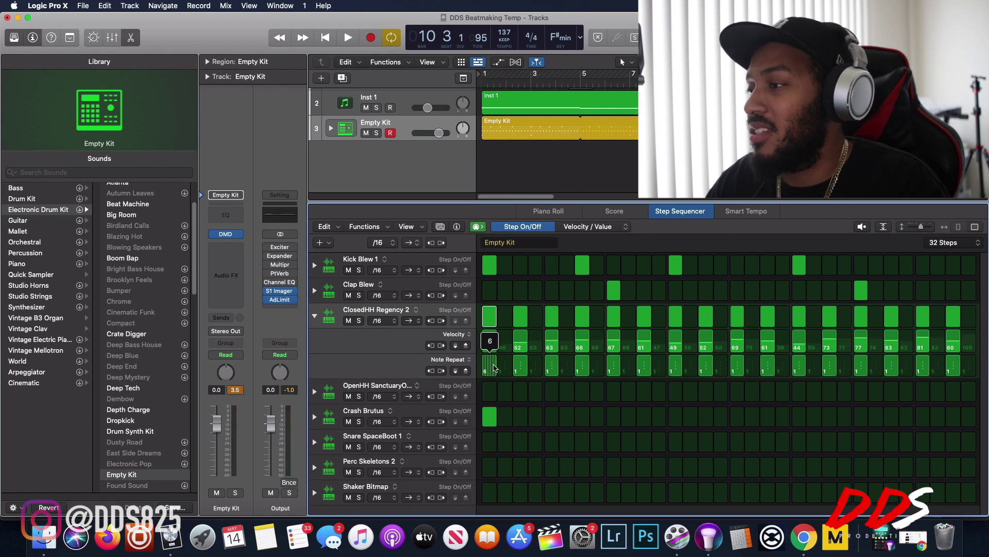
pyautogui.moveTo(495, 367); pyautogui.dragTo(494, 367)
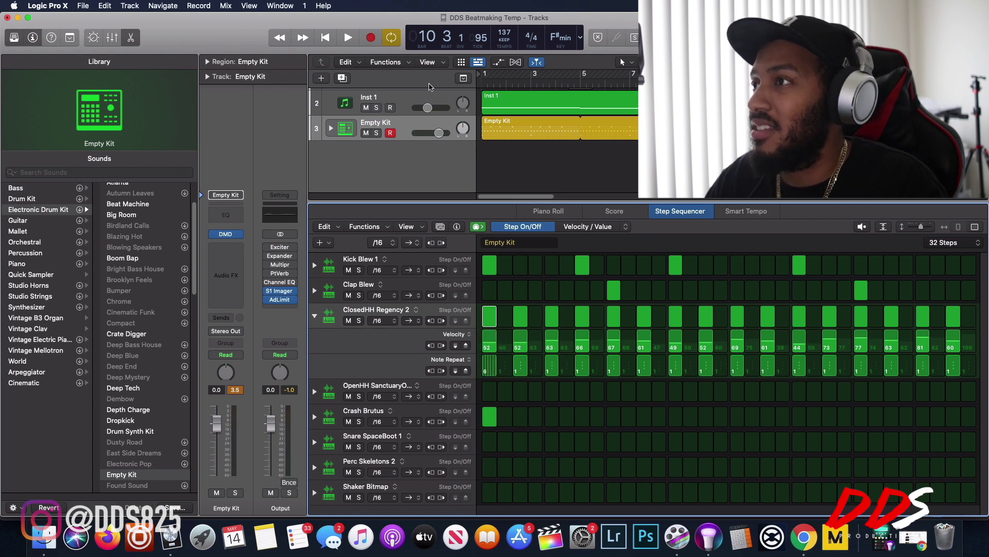
pyautogui.click(326, 37)
pyautogui.click(349, 37)
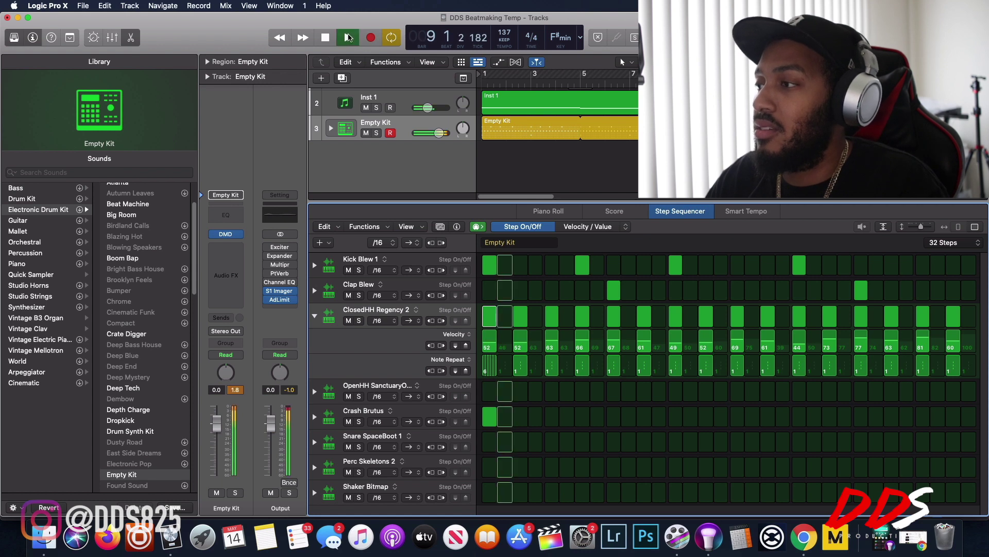
pyautogui.click(348, 37)
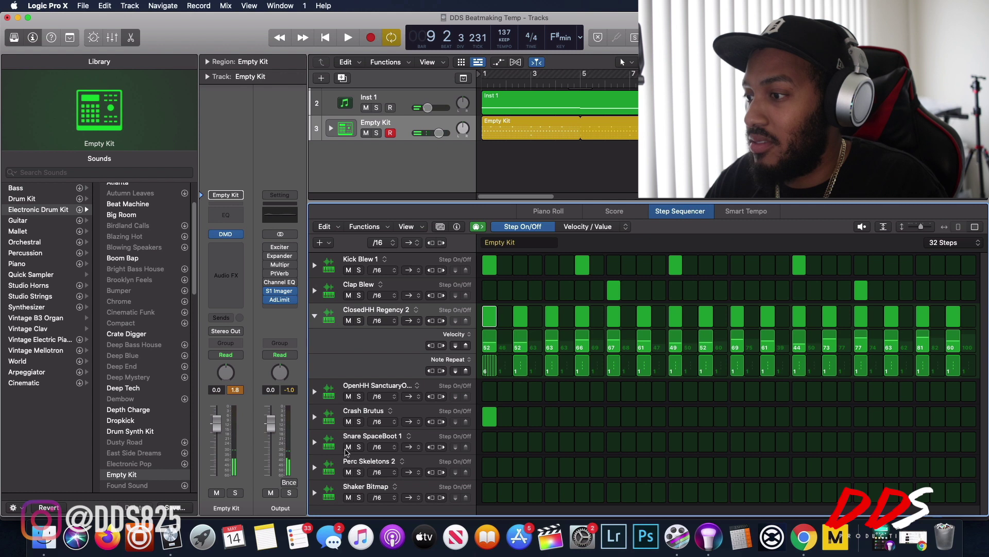
# Step: Mute the Crash Brutus row and play the pattern from the start of the cycle range
pyautogui.click(348, 421)
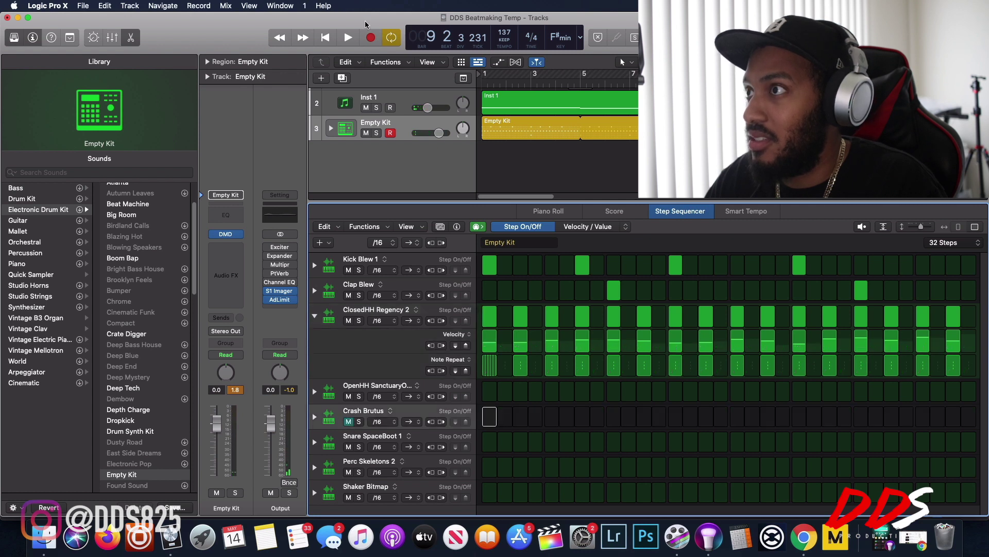
pyautogui.click(345, 43)
pyautogui.click(333, 38)
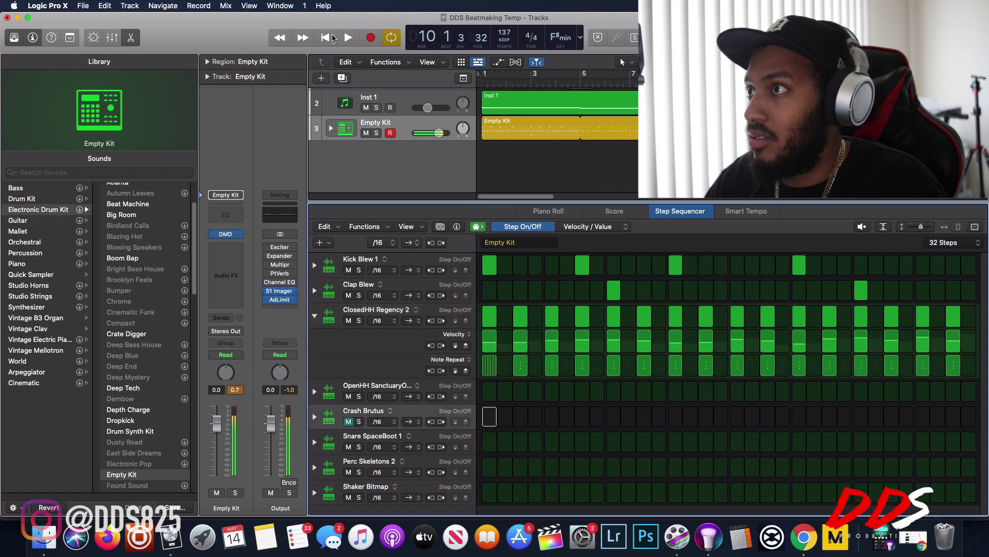
pyautogui.click(344, 37)
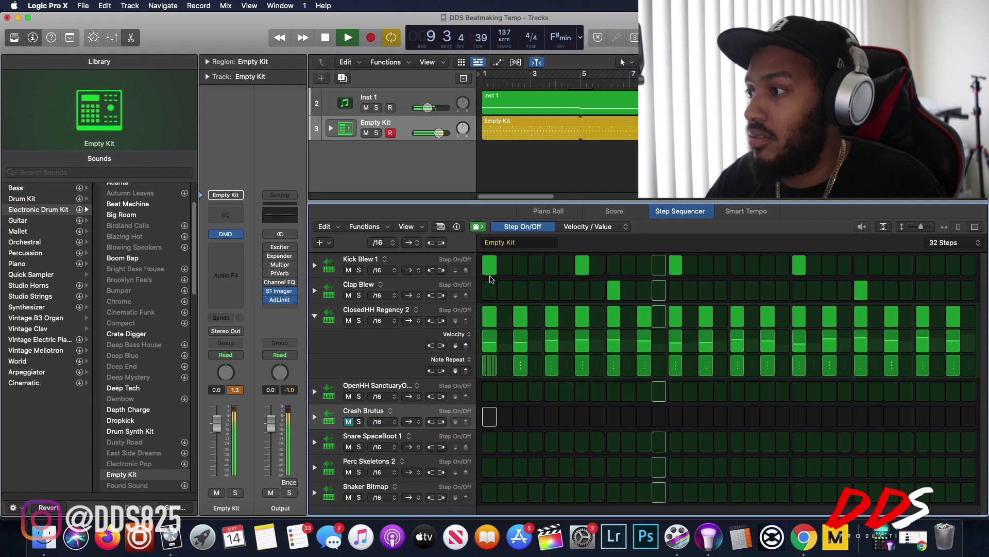
# Step: Set the ClosedHH Regency 2 note repeat on step 1 to 4 while the pattern plays
pyautogui.click(489, 367)
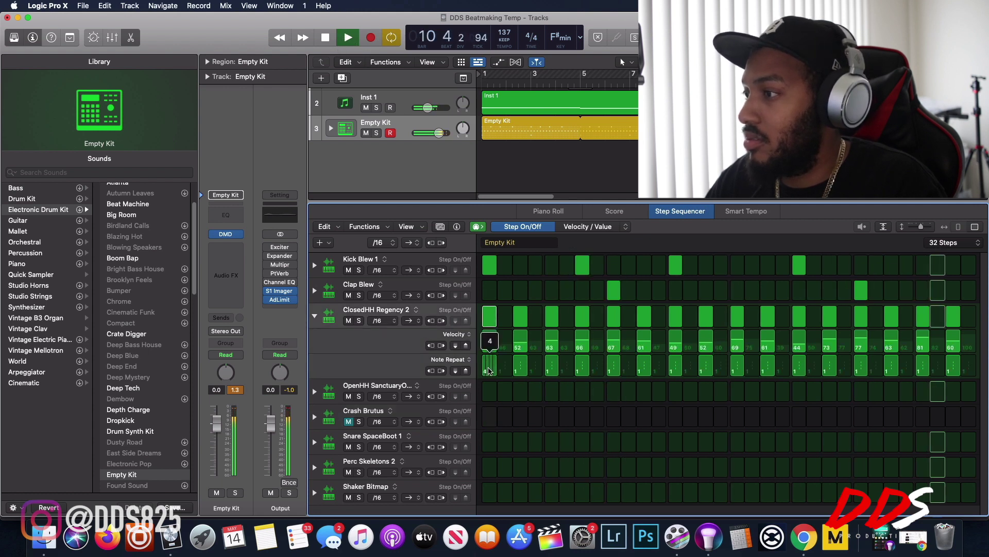
pyautogui.moveTo(489, 370); pyautogui.dragTo(490, 369)
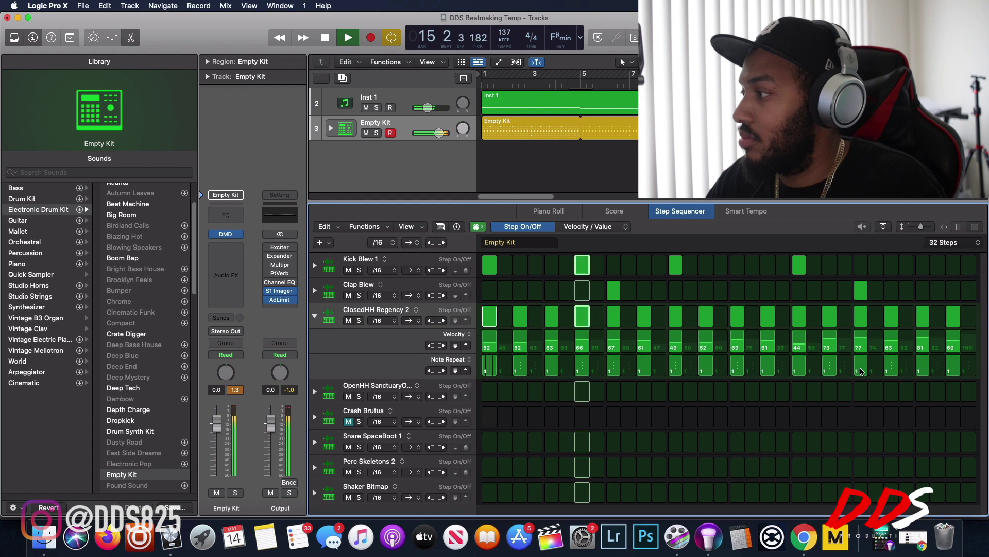
# Step: Try note repeats of 4 and 3 on ClosedHH Regency 2 step 11, and return it to 1
pyautogui.moveTo(647, 372); pyautogui.dragTo(646, 371)
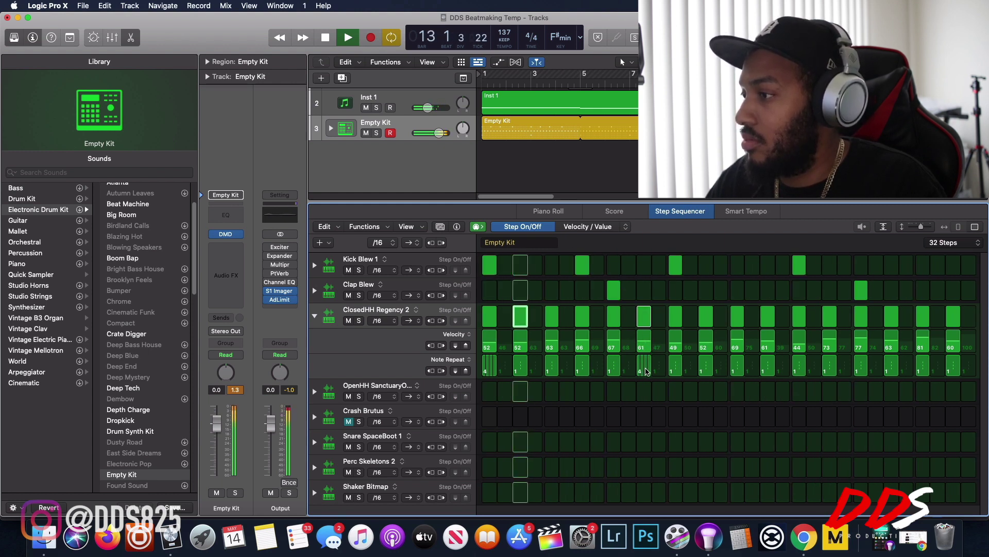
pyautogui.moveTo(646, 370); pyautogui.dragTo(646, 372)
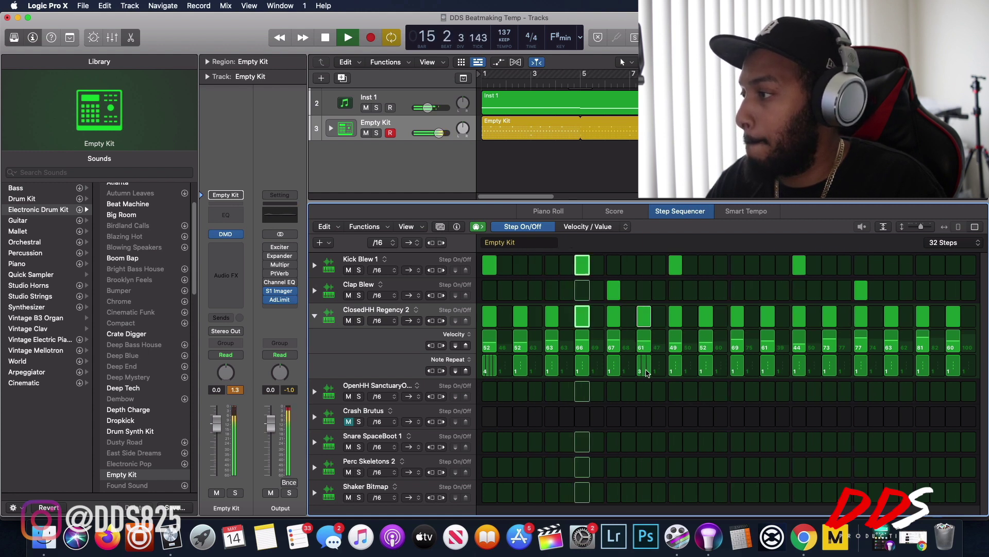
pyautogui.moveTo(647, 373); pyautogui.dragTo(648, 385)
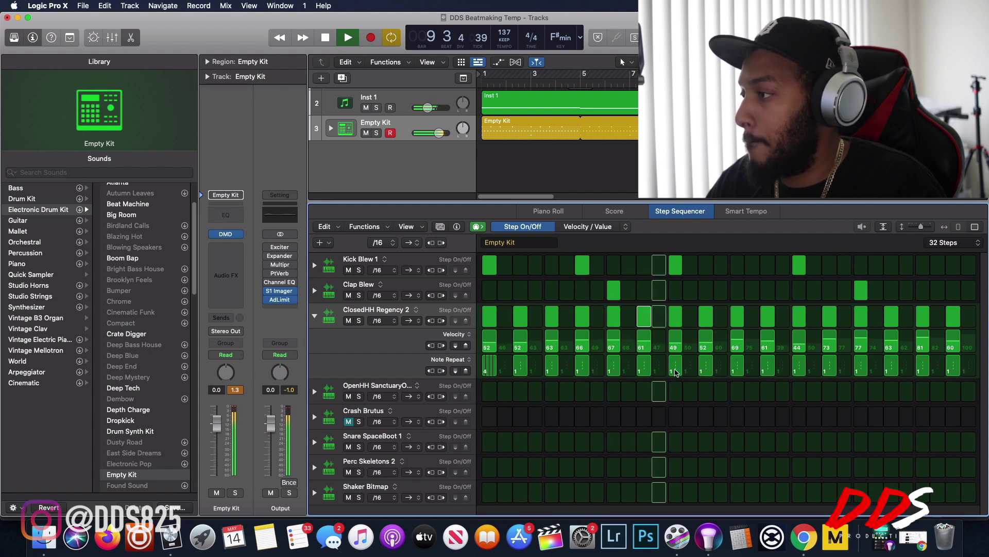
# Step: Set the ClosedHH Regency 2 note repeat to 8 on step 13 and 4 on step 25
pyautogui.moveTo(677, 372); pyautogui.dragTo(676, 366)
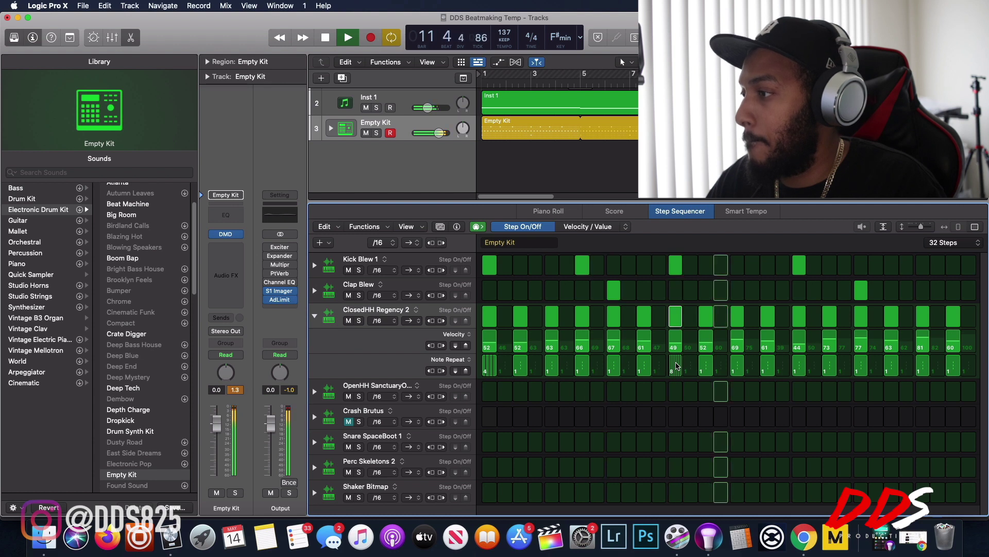
pyautogui.moveTo(859, 375); pyautogui.dragTo(860, 370)
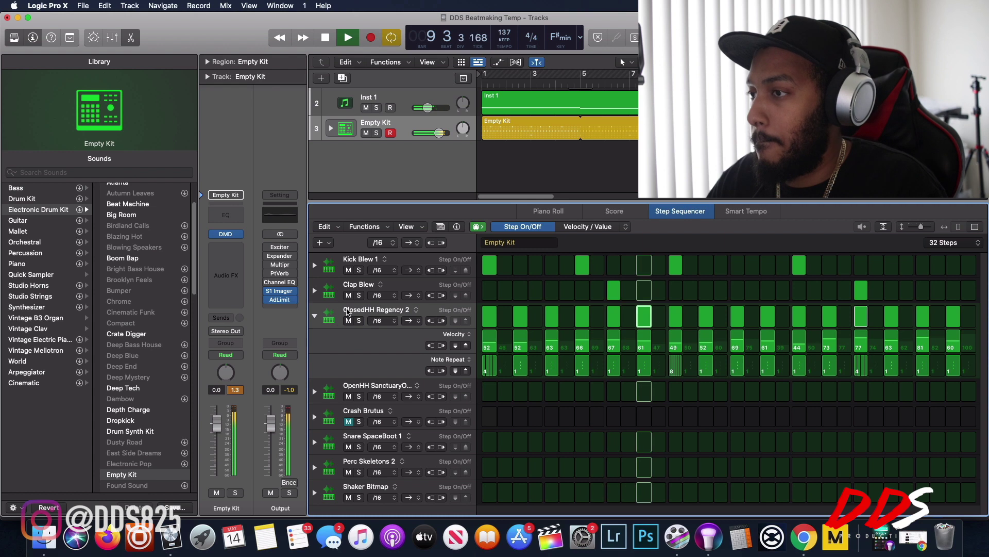
# Step: Collapse the ClosedHH Regency 2 subrows and unmute the Crash Brutus row
pyautogui.click(315, 318)
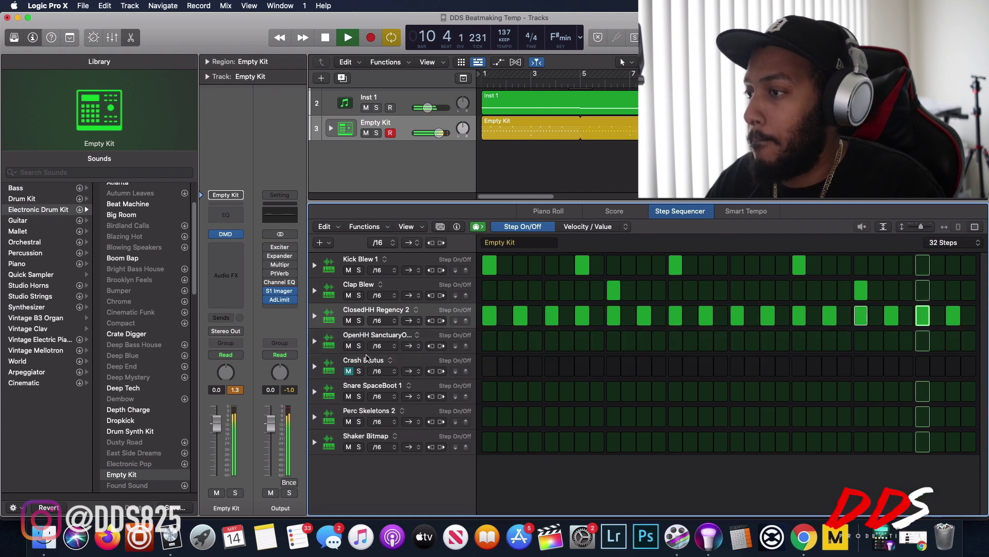
pyautogui.click(350, 373)
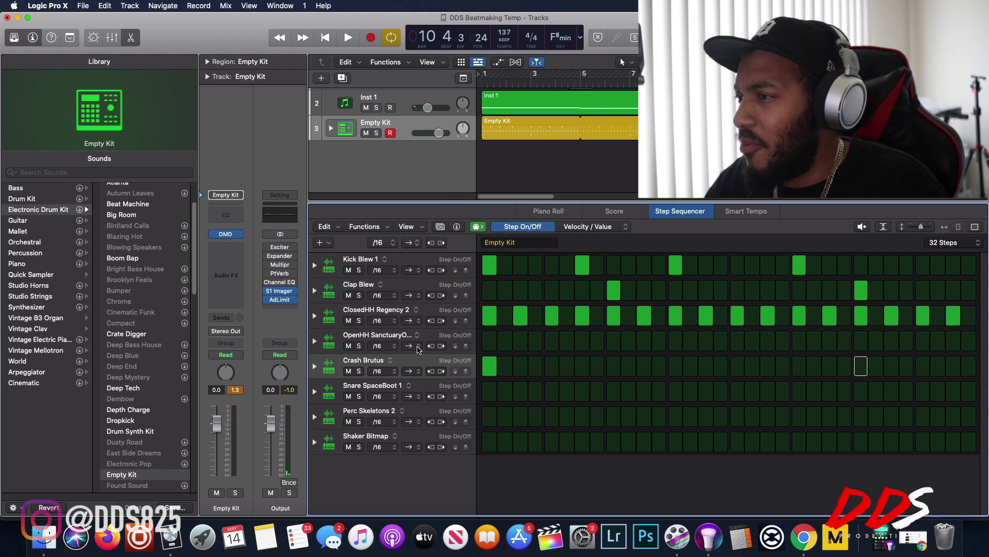
# Step: Expand the ClosedHH Regency 2 subrows and switch the Note Repeat subrow to Note
pyautogui.click(312, 322)
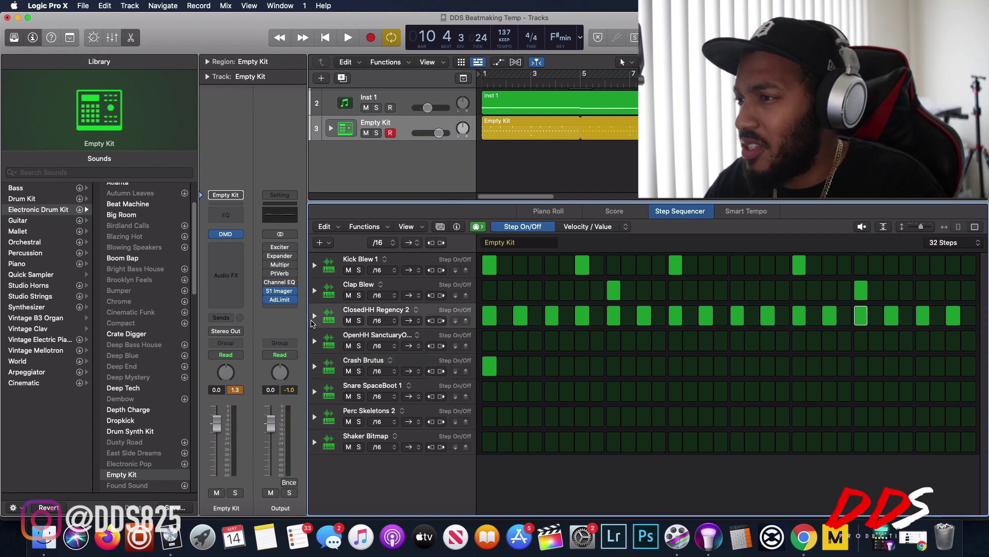
pyautogui.click(315, 318)
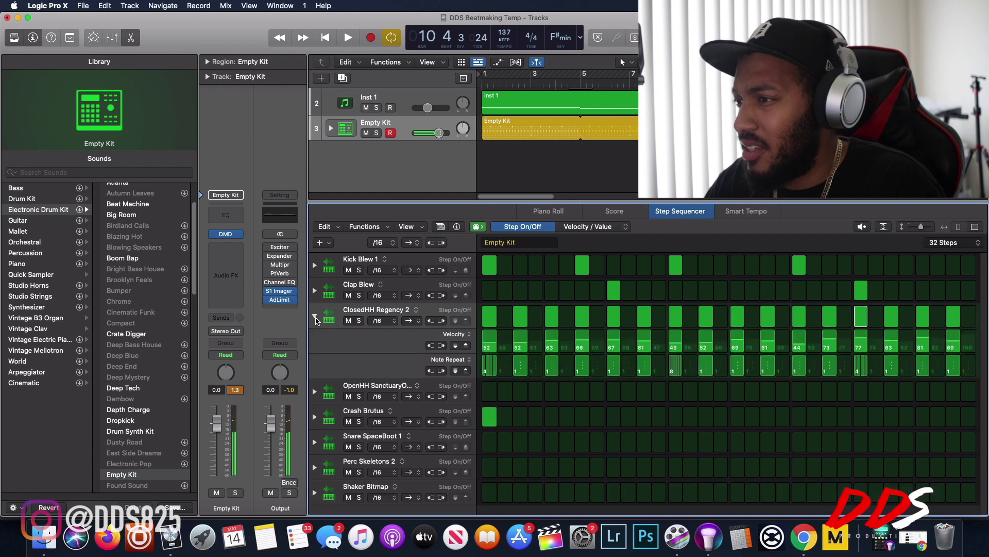
pyautogui.click(462, 360)
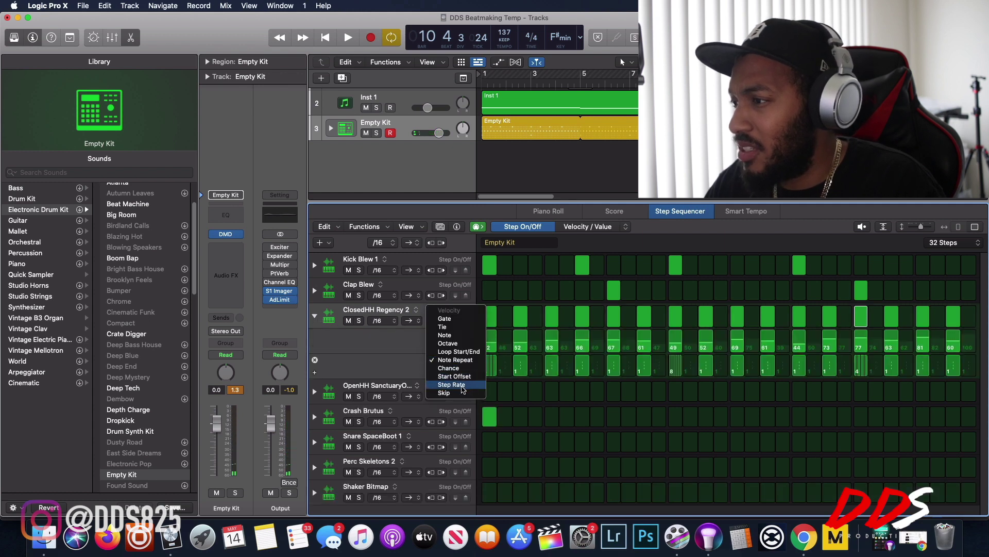
pyautogui.click(458, 336)
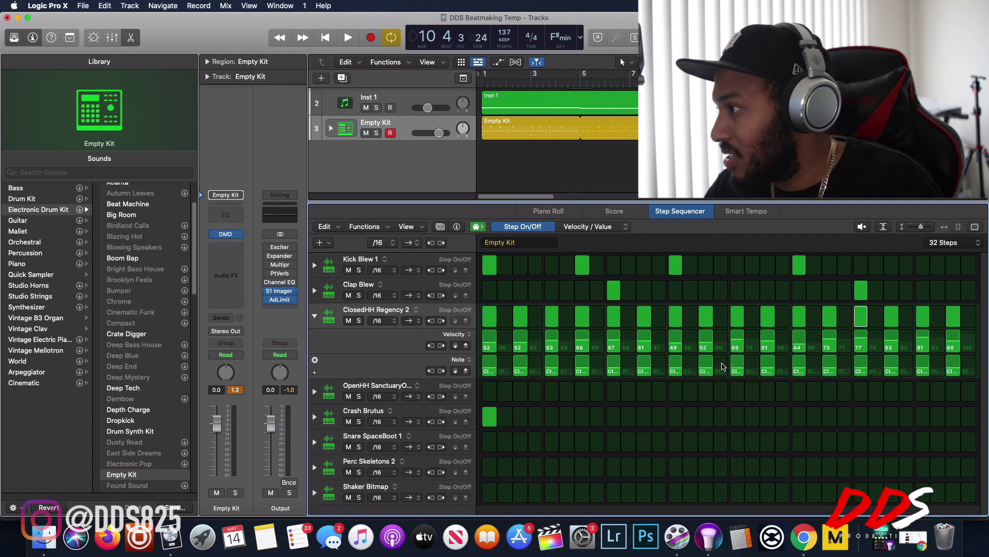
# Step: Try drawing varied pitches across the ClosedHH Regency 2 Note subrow during playback and while stopped, and undo both attempts
pyautogui.press('space')
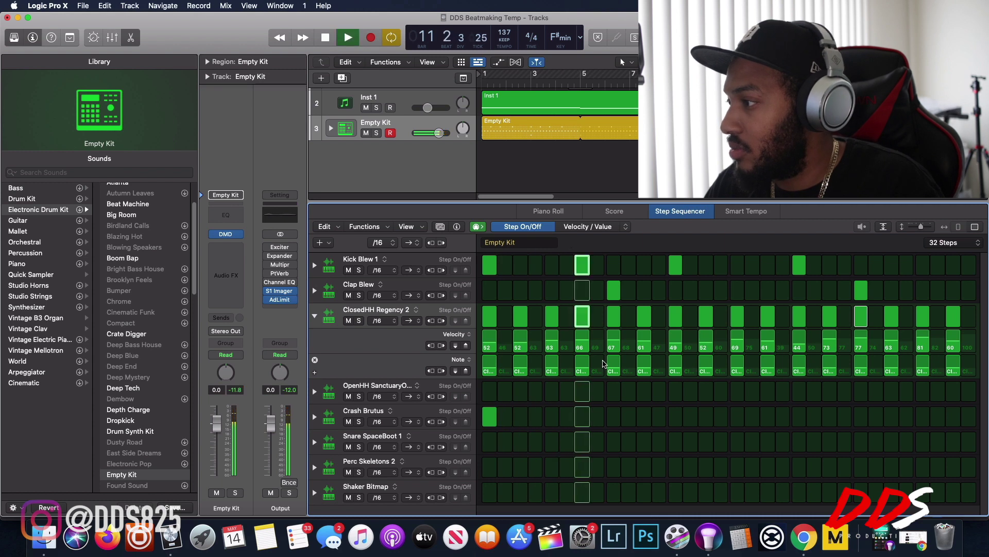
pyautogui.moveTo(604, 364); pyautogui.dragTo(819, 377)
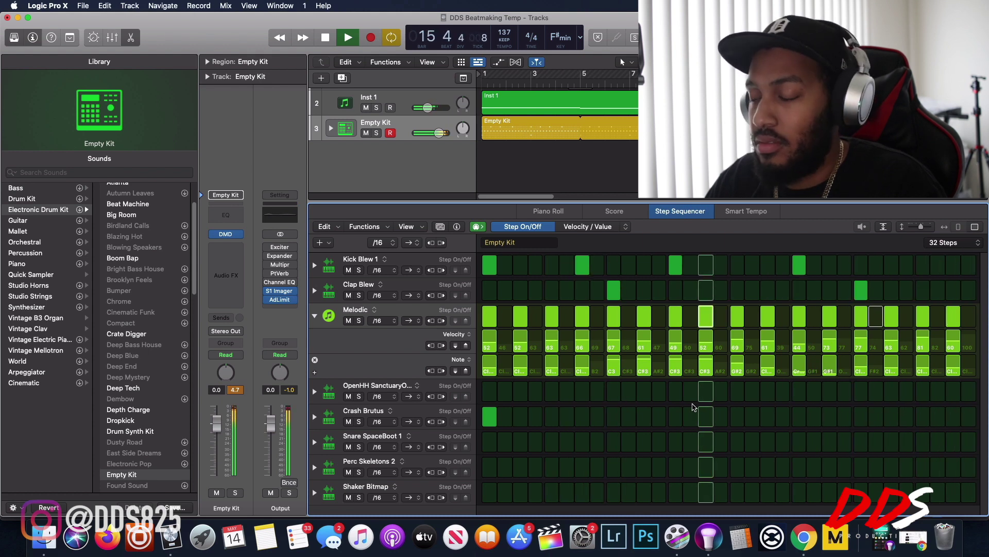
pyautogui.press('super+z')
pyautogui.press('space')
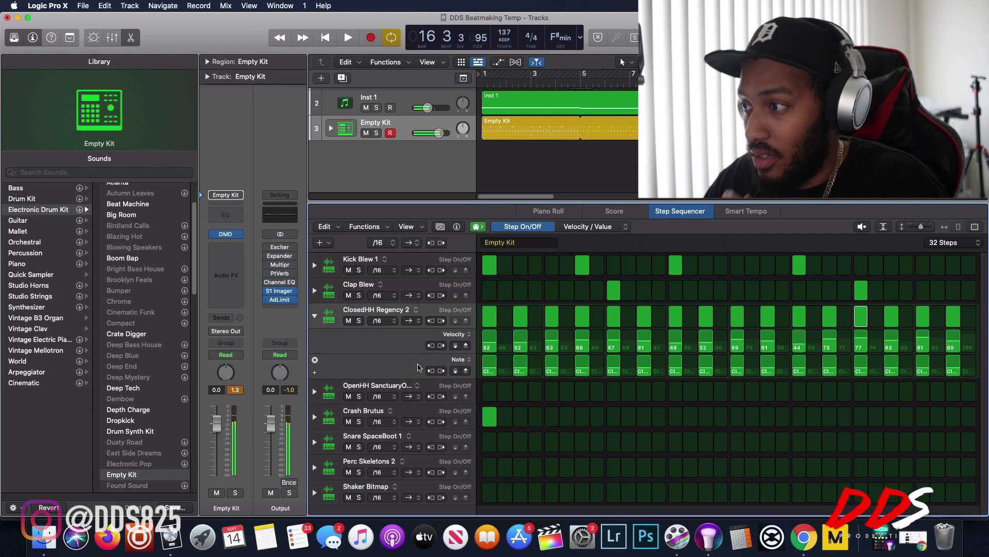
pyautogui.click(493, 365)
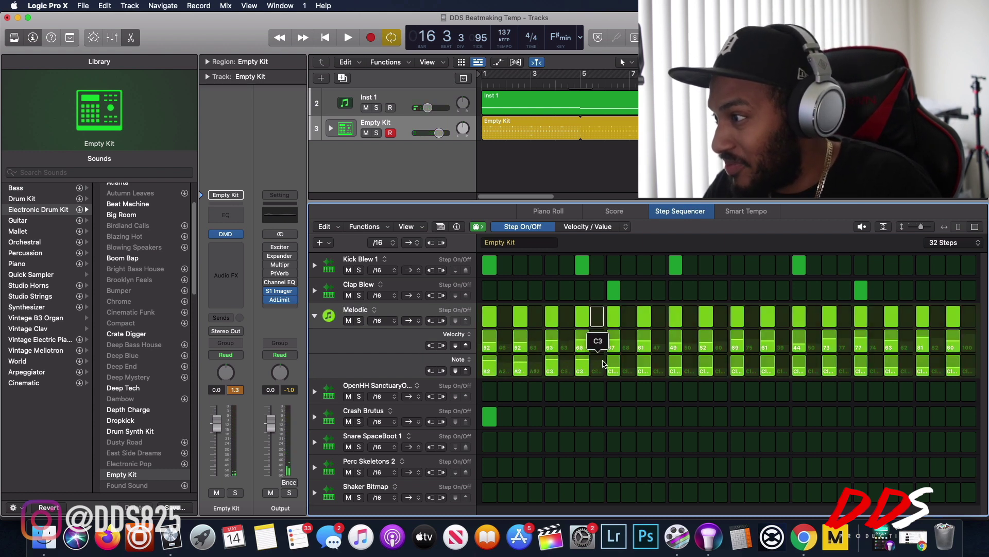
pyautogui.moveTo(769, 368); pyautogui.dragTo(850, 379)
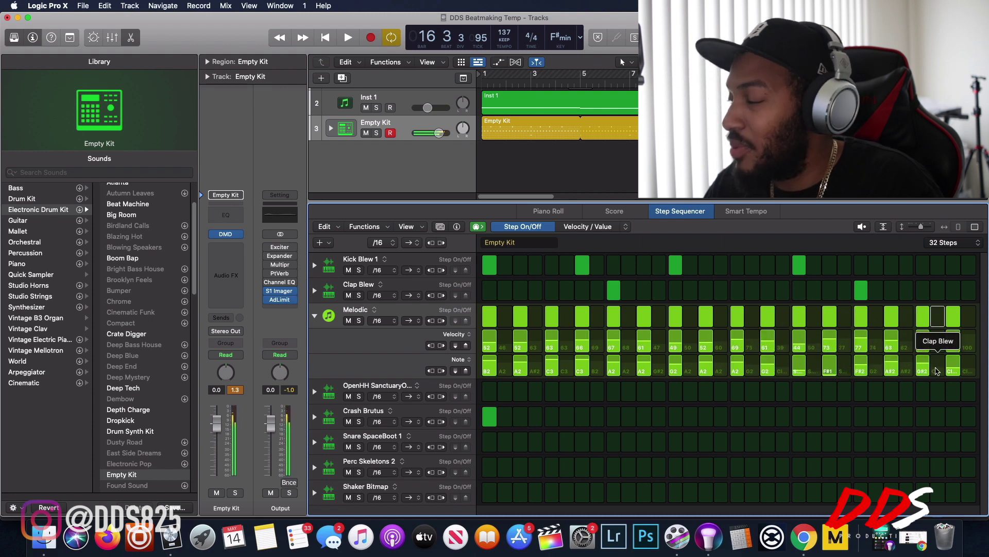
pyautogui.press('space')
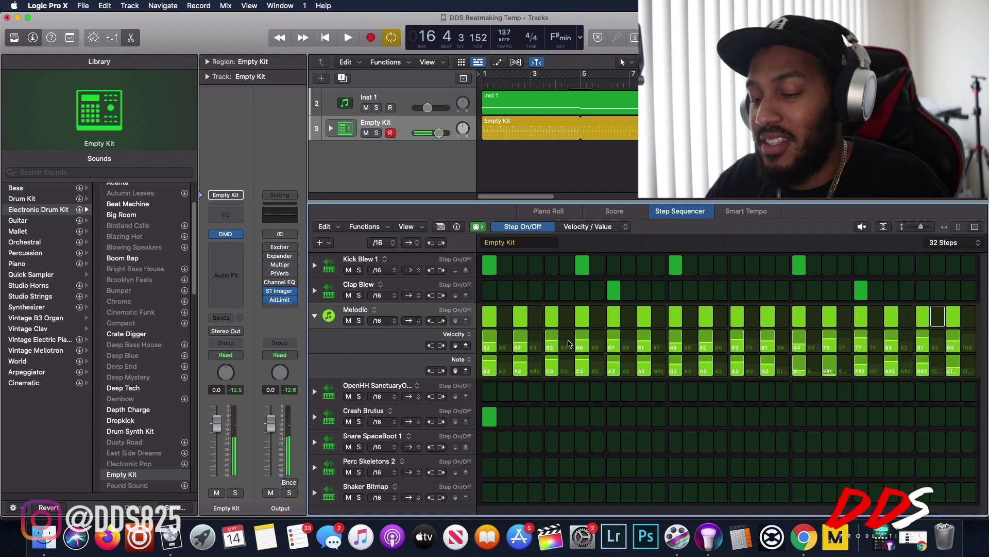
pyautogui.press('super+z')
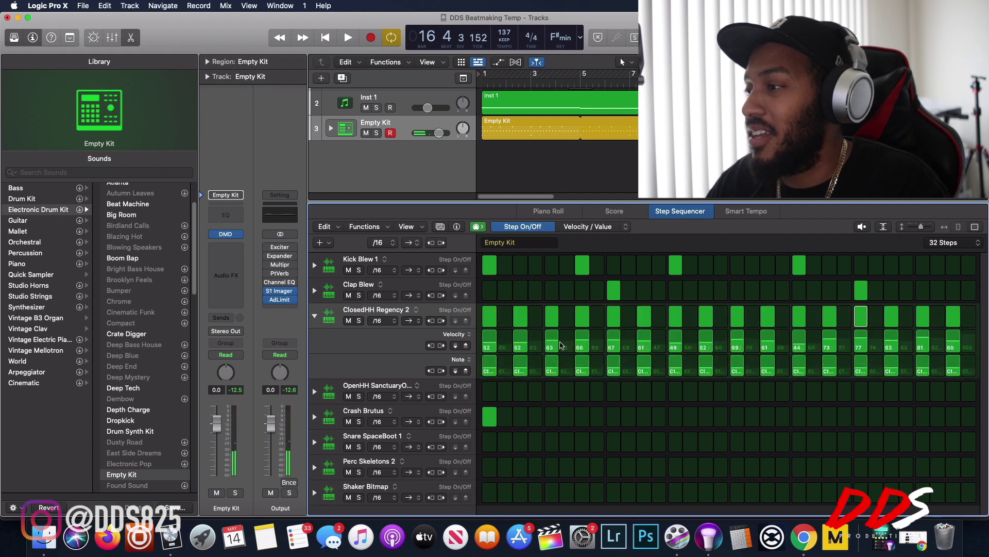
# Step: Switch the ClosedHH Regency 2 Note subrow back to Note Repeat and collapse the subrows
pyautogui.click(457, 360)
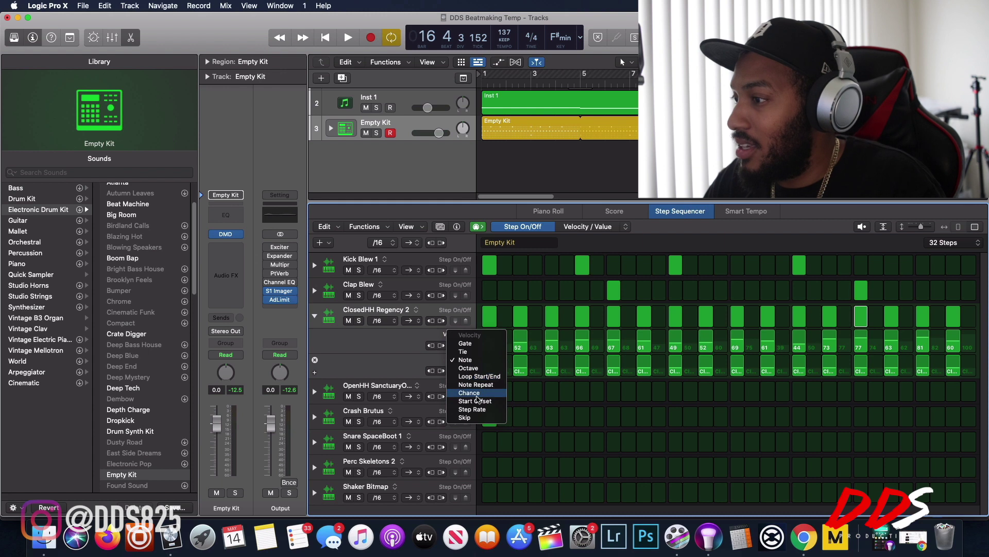
pyautogui.click(476, 385)
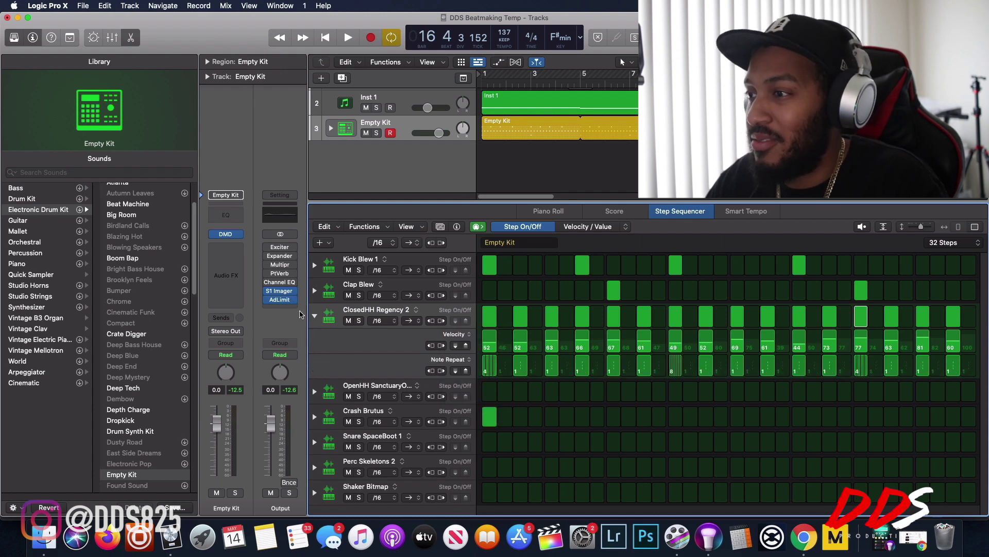
pyautogui.click(315, 317)
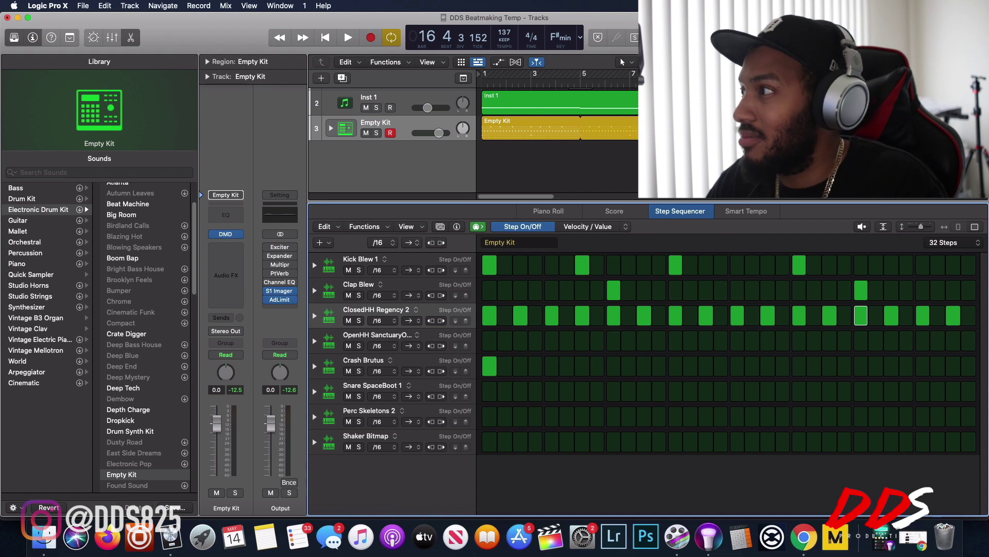
# Step: Duplicate the Inst 1 and Empty Kit regions at bar 17 and play the copied Empty Kit pattern in a cycle
pyautogui.press('super+a')
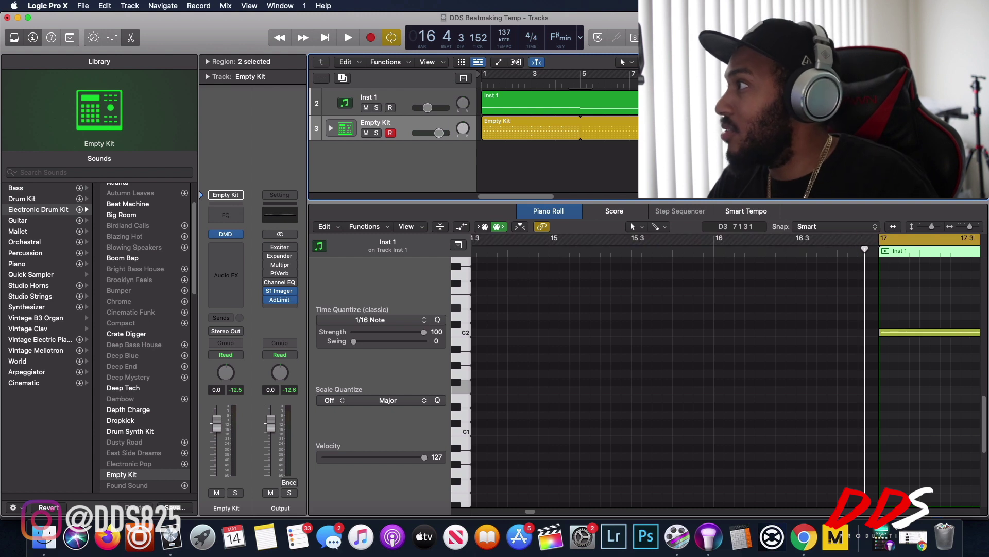
pyautogui.click(557, 128)
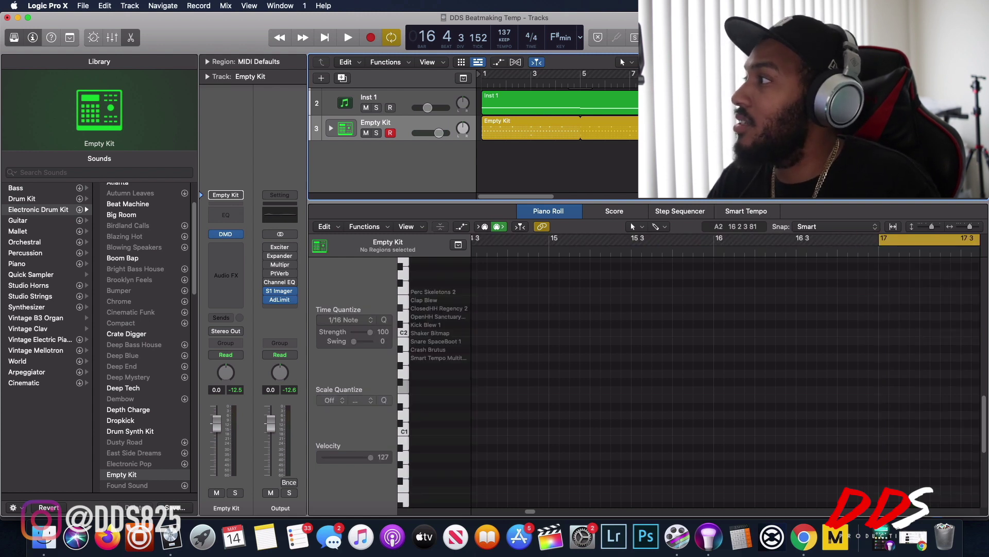
pyautogui.press('space')
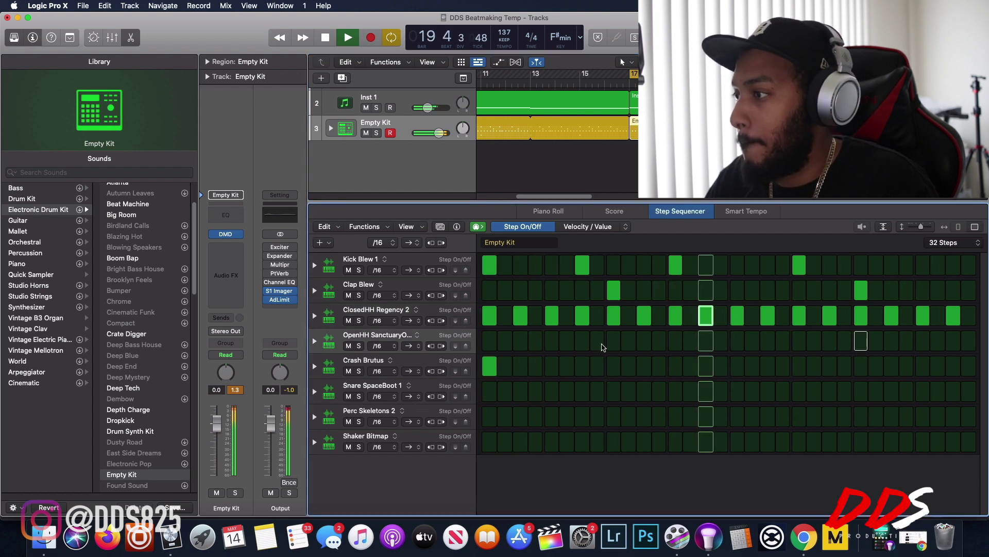
# Step: Program OpenHH SanctuaryOps hits on steps 1, 9, 17 and 25, removing the trial hit on step 13
pyautogui.click(861, 341)
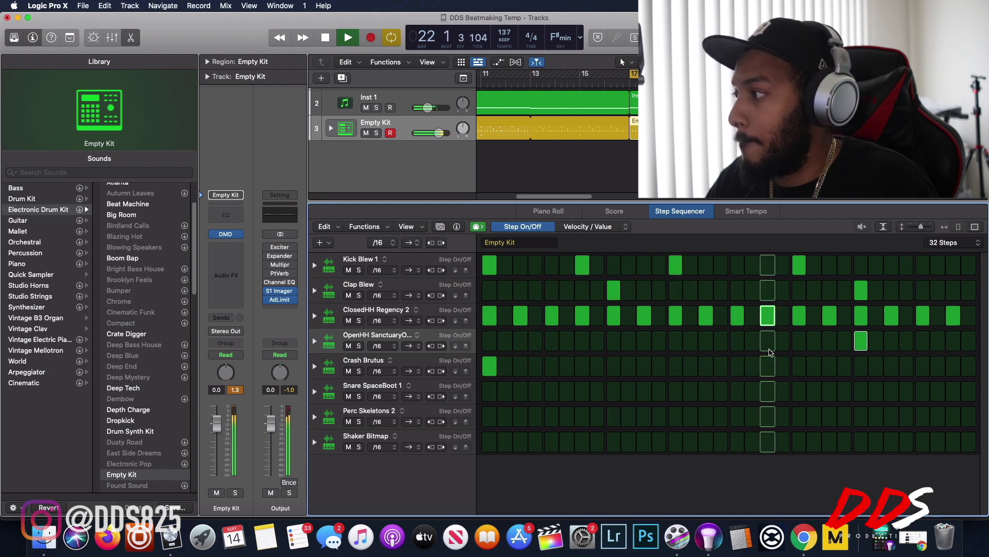
pyautogui.click(675, 341)
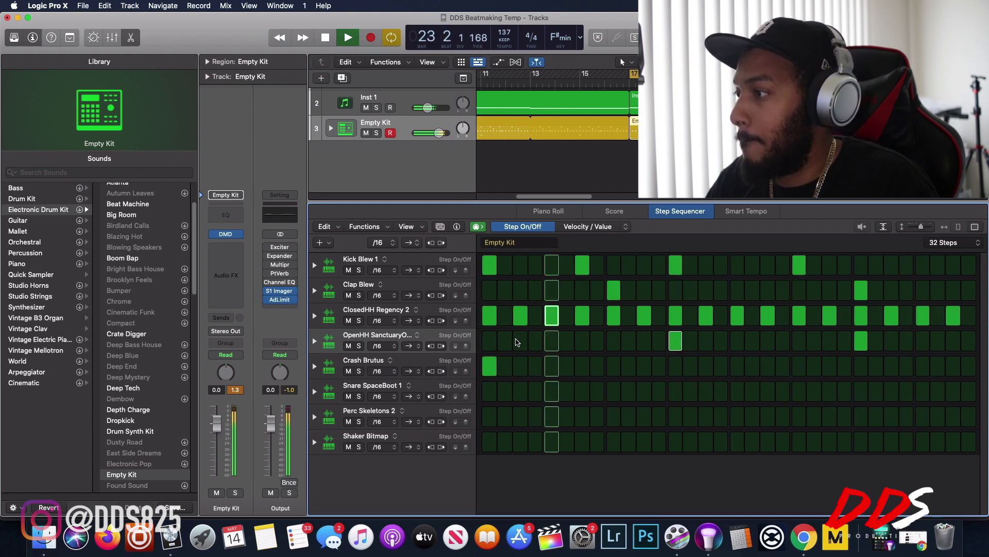
pyautogui.click(489, 341)
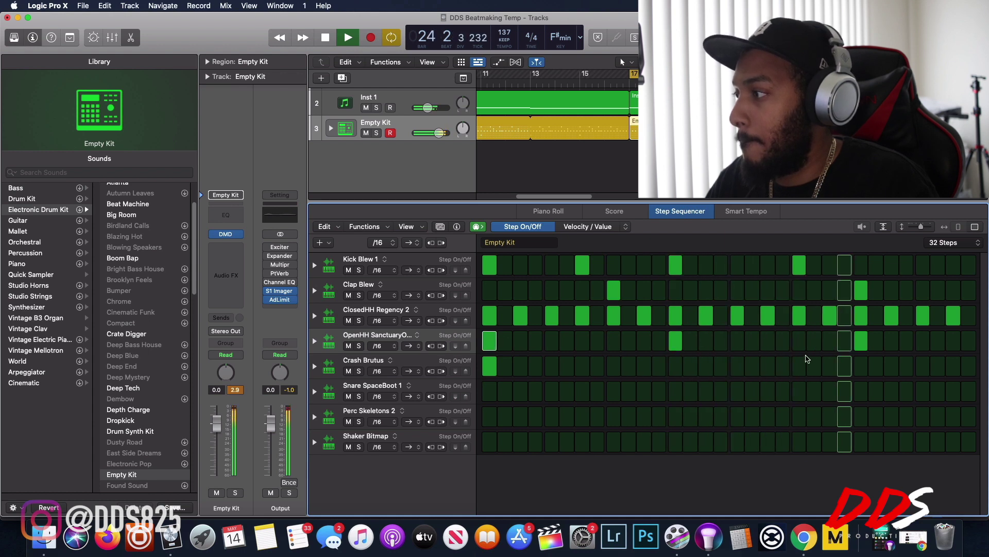
pyautogui.click(619, 345)
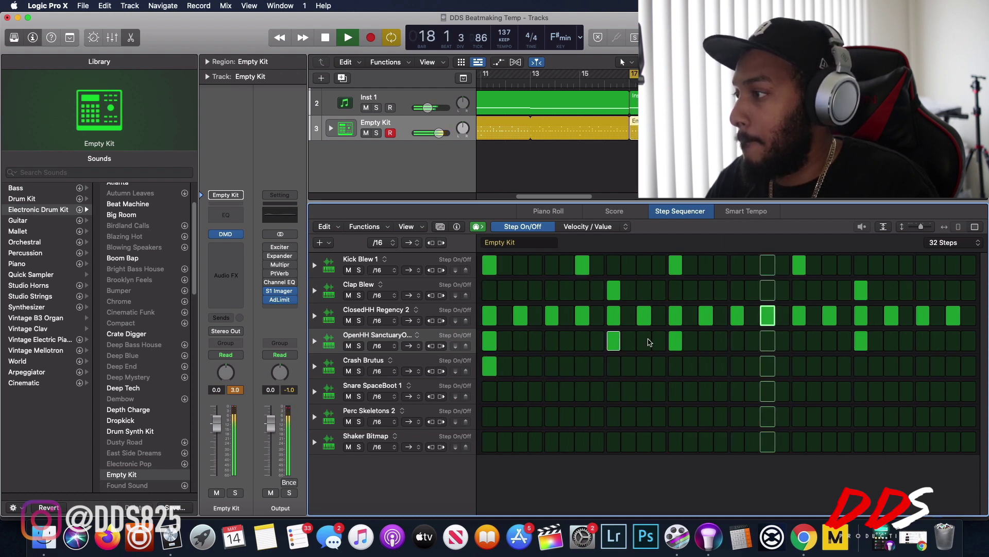
pyautogui.click(676, 341)
pyautogui.click(737, 343)
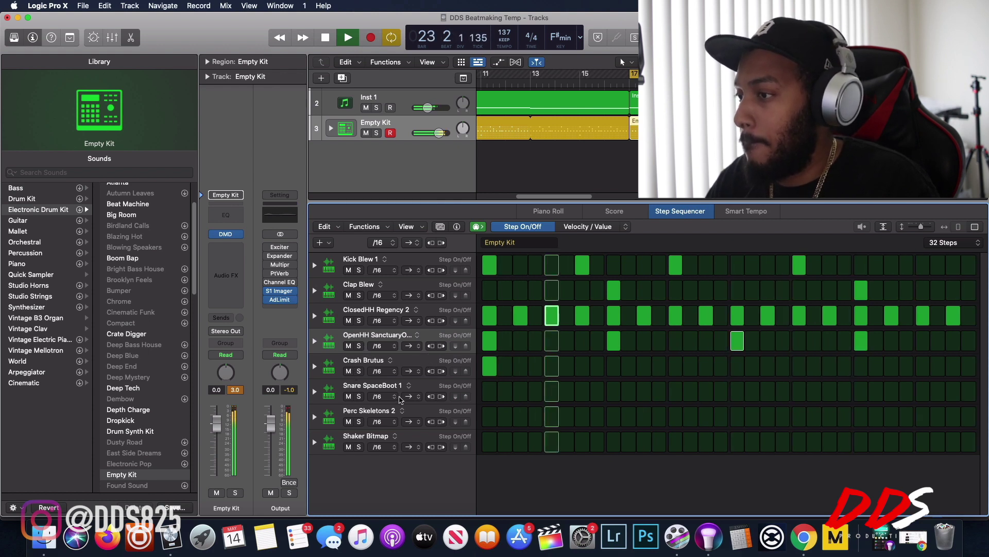
# Step: Program Snare SpaceBoot 1 hits on steps 9, 25 and 31, and Perc Skeletons 2 hits on steps 5 and 21
pyautogui.click(345, 397)
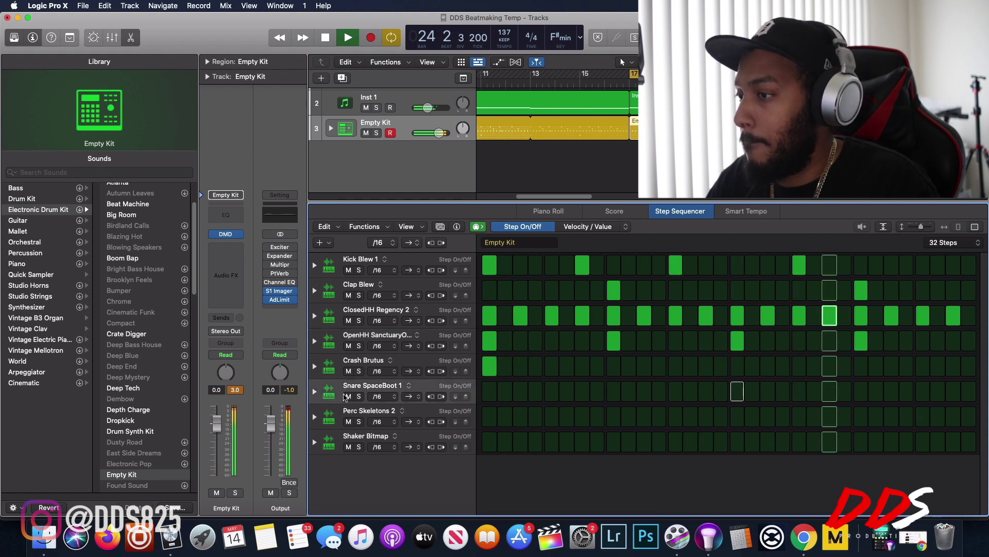
pyautogui.click(613, 392)
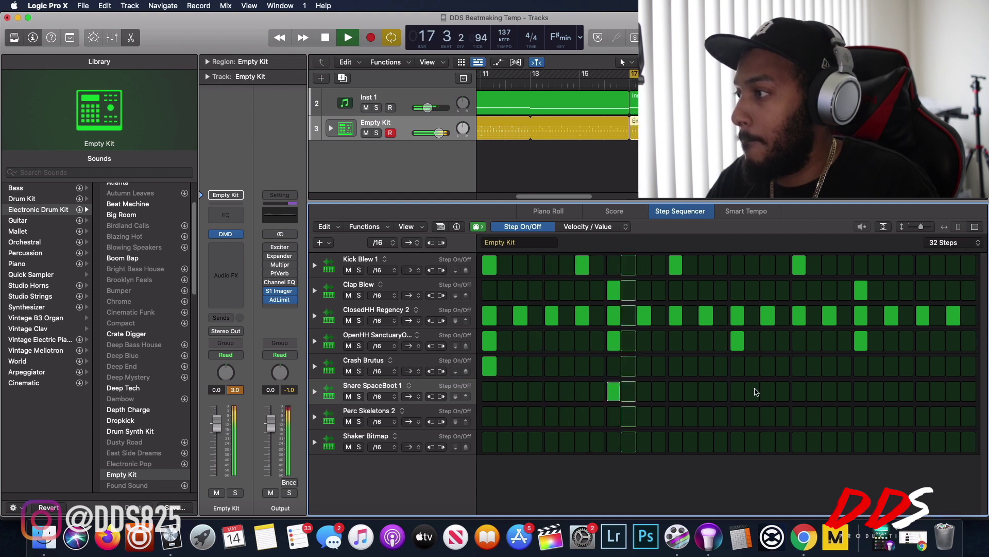
pyautogui.click(864, 393)
pyautogui.click(953, 391)
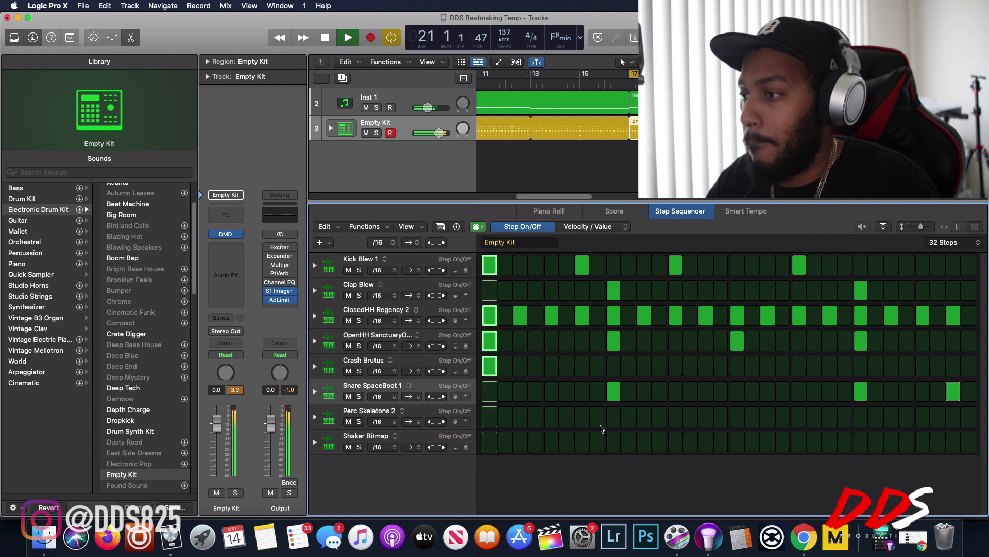
pyautogui.click(557, 417)
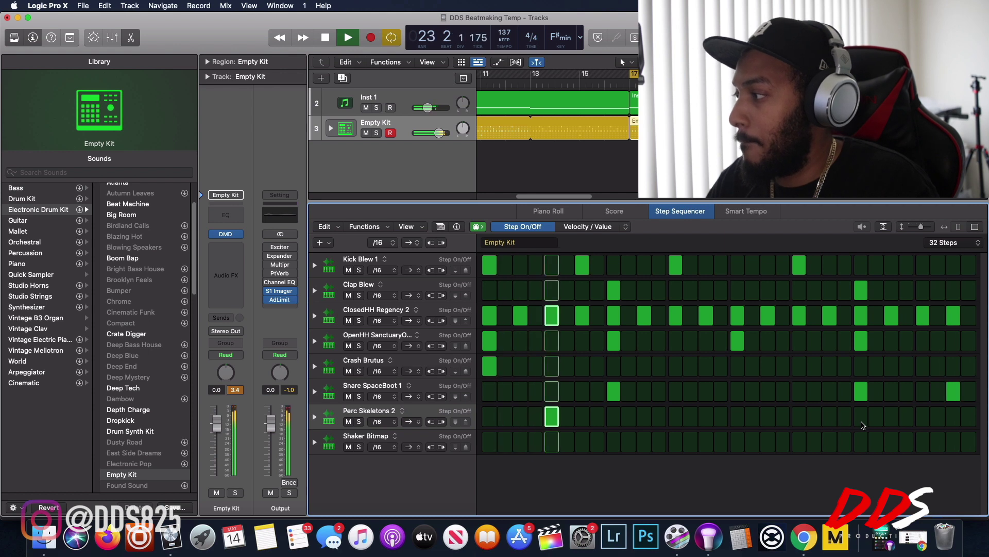
pyautogui.click(799, 418)
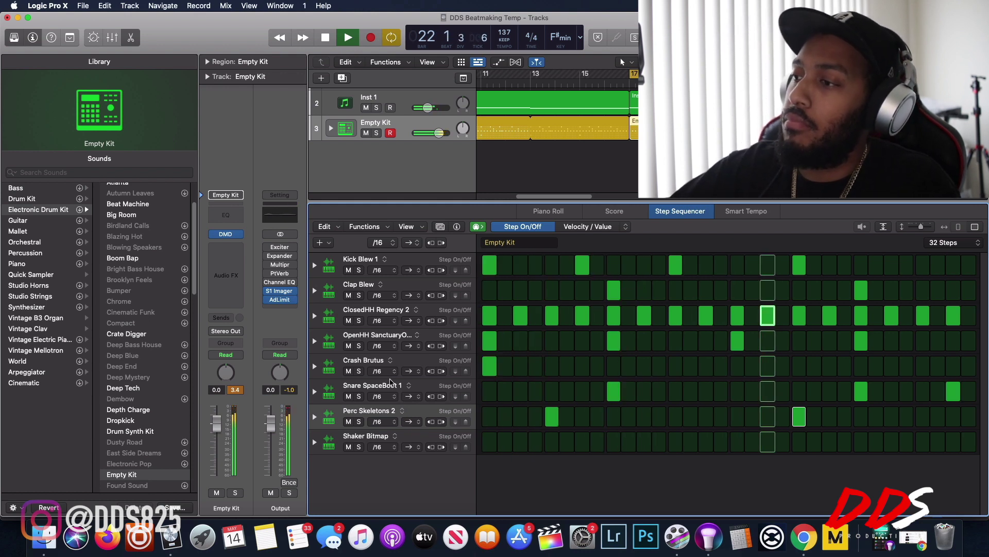
# Step: Add a ClosedHH Regency 2 hit on step 24 and Kick Blew 1 hits on steps 29 and 31
pyautogui.click(505, 325)
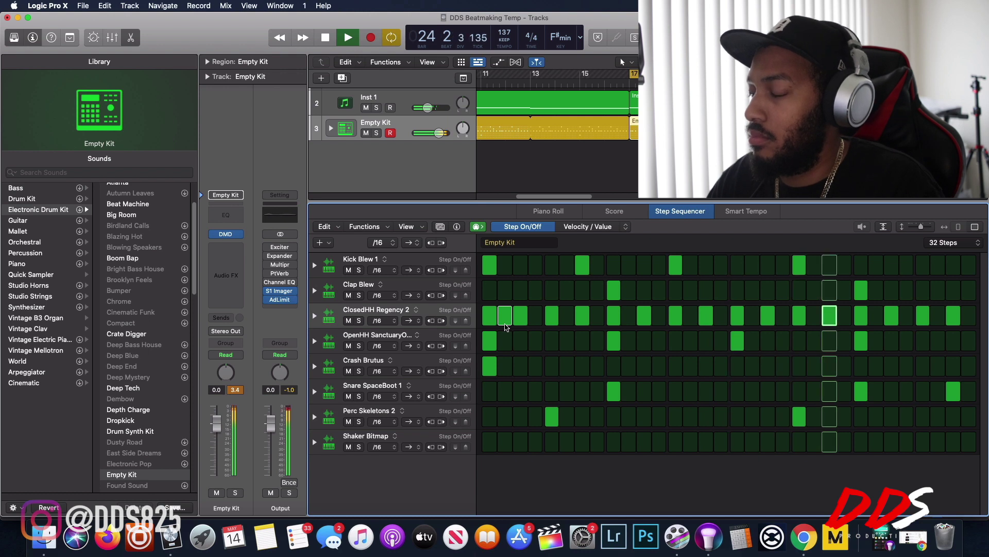
pyautogui.click(505, 322)
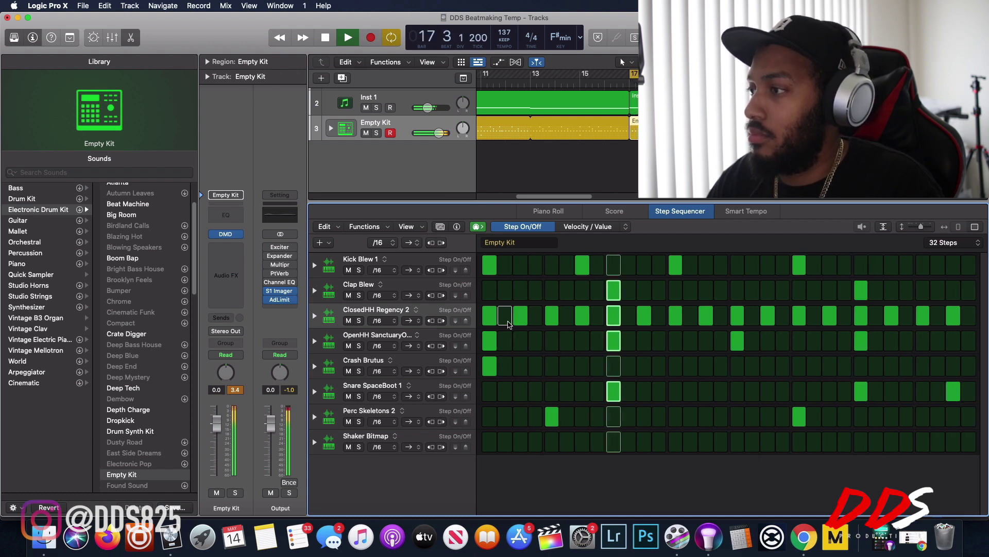
pyautogui.click(846, 315)
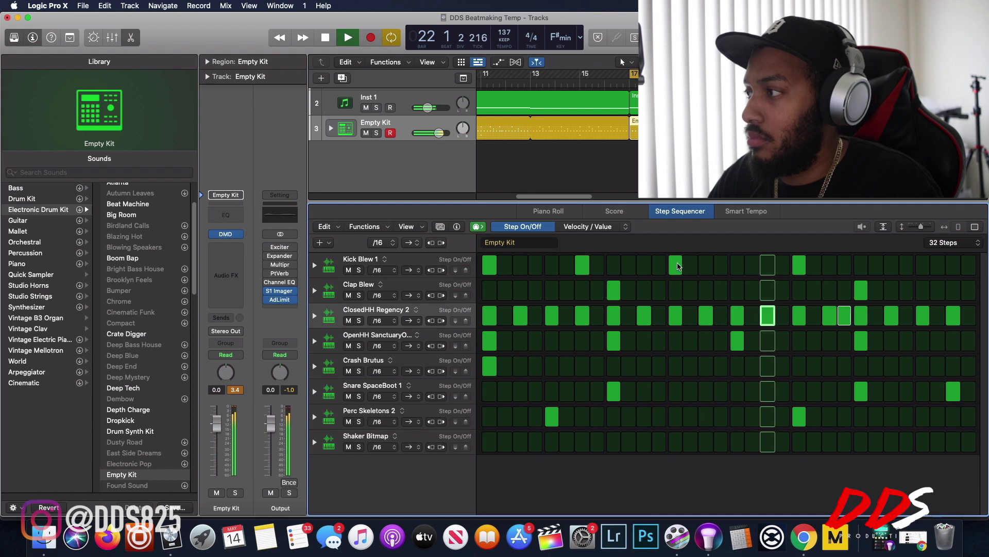
pyautogui.click(924, 267)
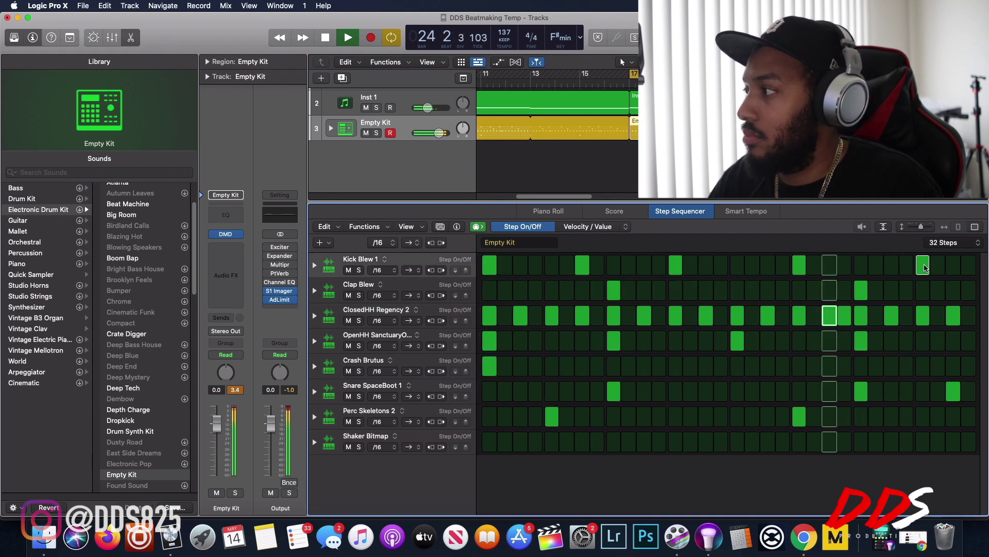
pyautogui.click(953, 265)
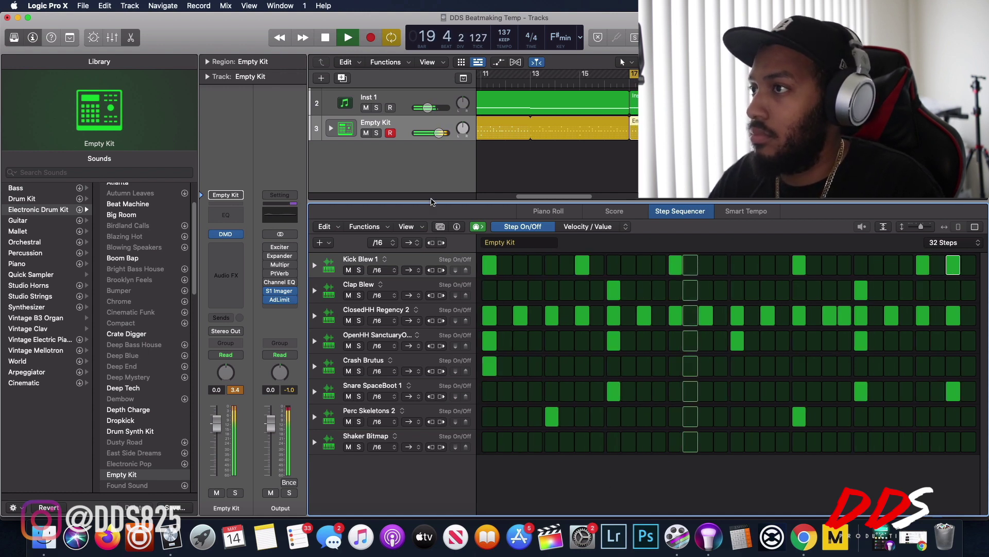
# Step: Expand the Empty Kit track stack into its individual drum tracks, play the beat and return the playhead to bar 17
pyautogui.click(332, 129)
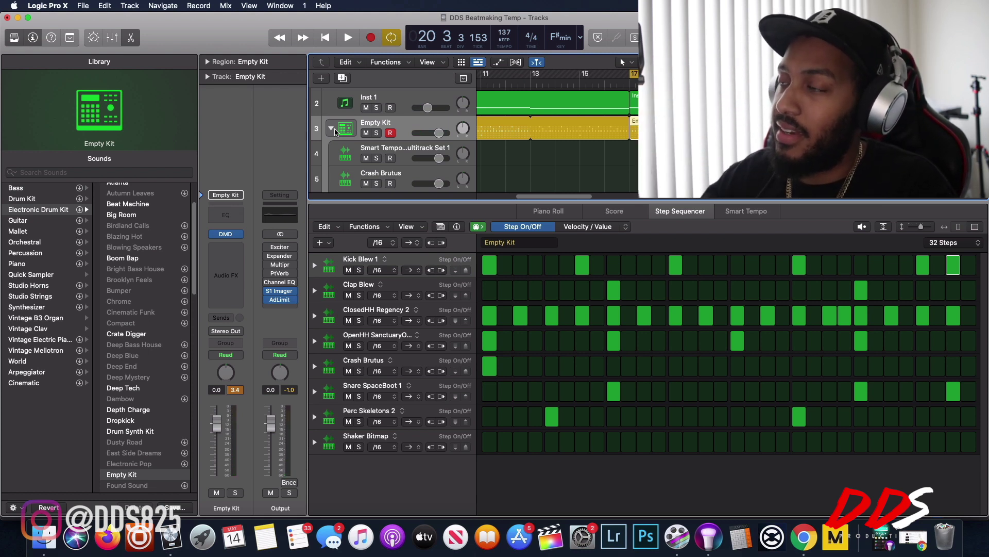
pyautogui.scroll(-5, 354, 146)
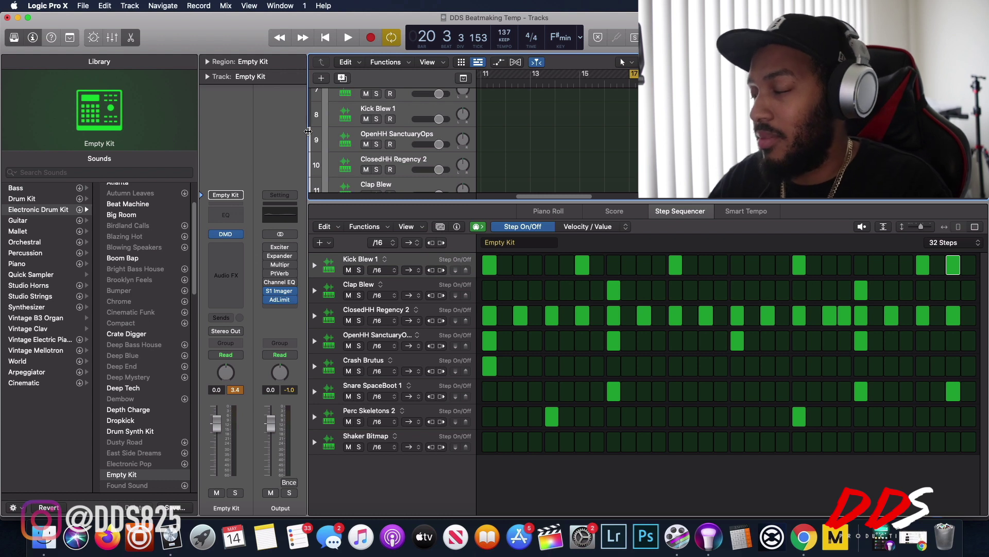
pyautogui.scroll(-2, 347, 143)
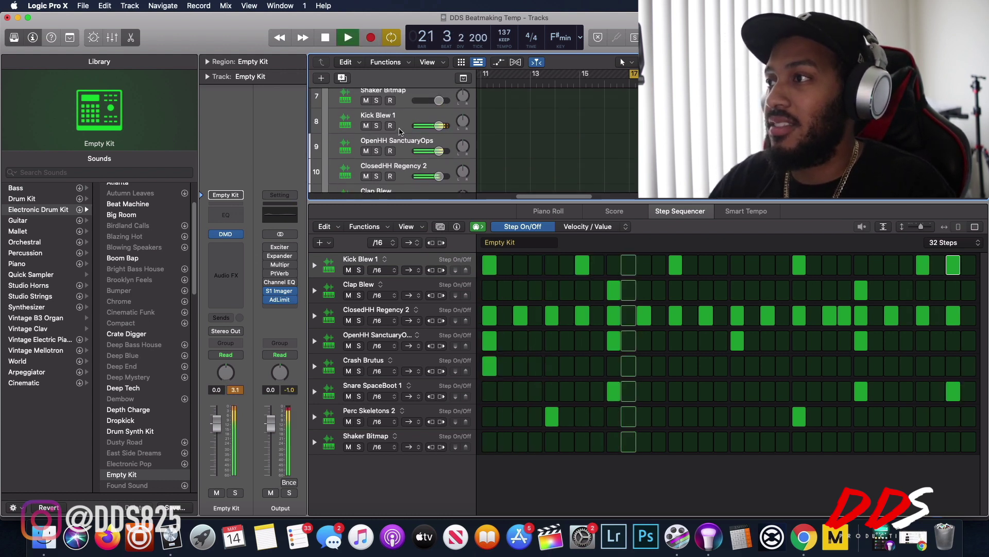
pyautogui.click(329, 39)
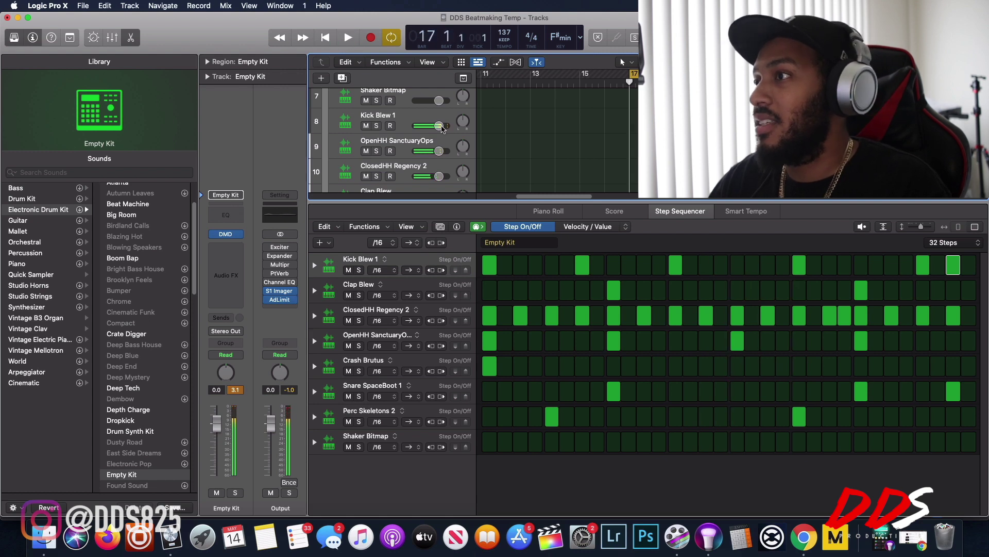
# Step: Open the mixer and examine the individual drum channels with their sampler inputs, sends and outputs
pyautogui.click(115, 40)
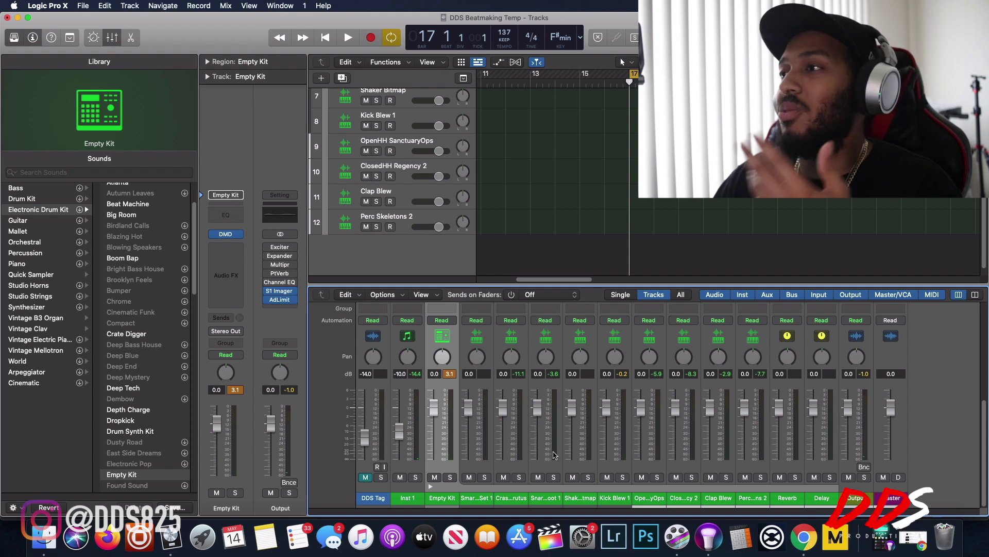
pyautogui.scroll(5, 554, 455)
pyautogui.scroll(1, 538, 242)
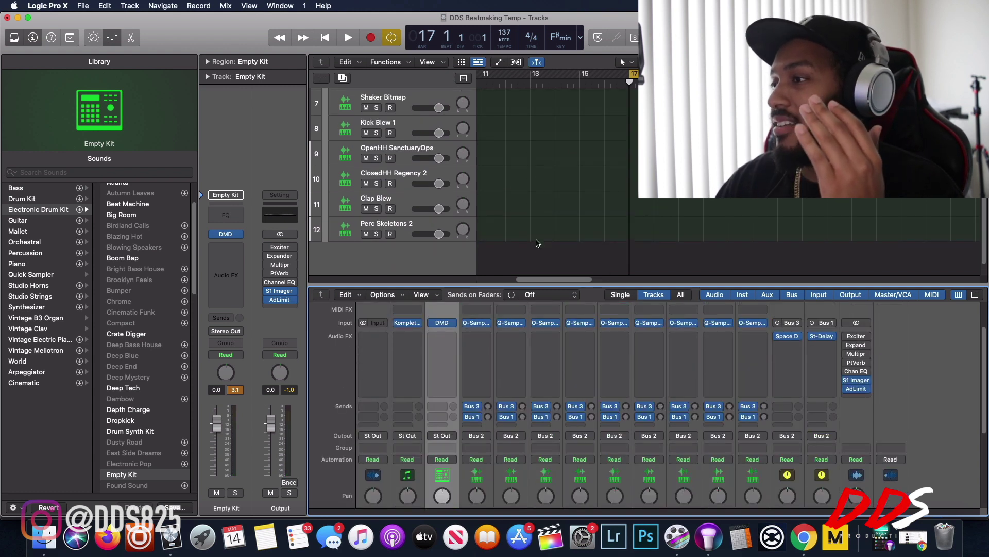
pyautogui.scroll(2, 538, 243)
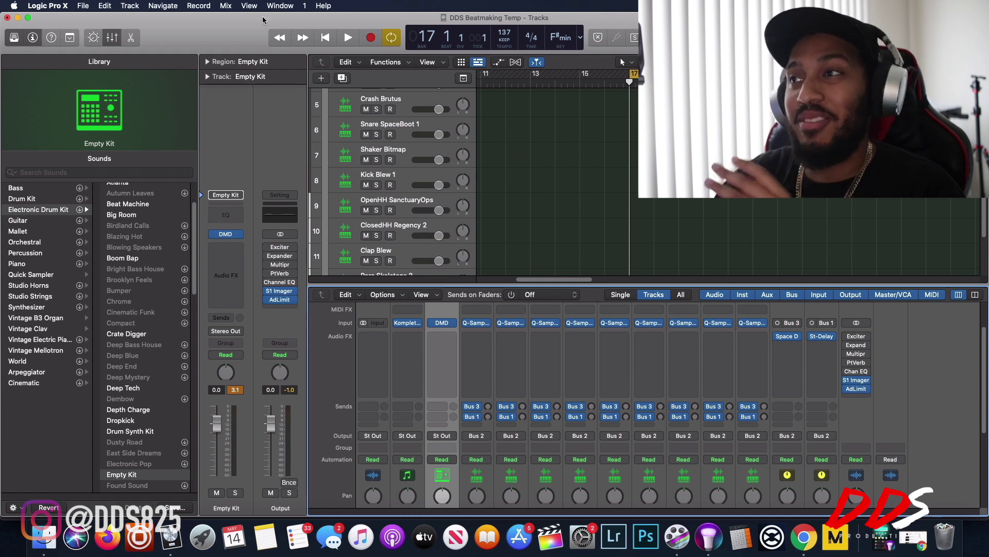
# Step: Show the Live Loops grid, compare it with the timeline layout, and return to the timeline view only
pyautogui.scroll(3, 523, 74)
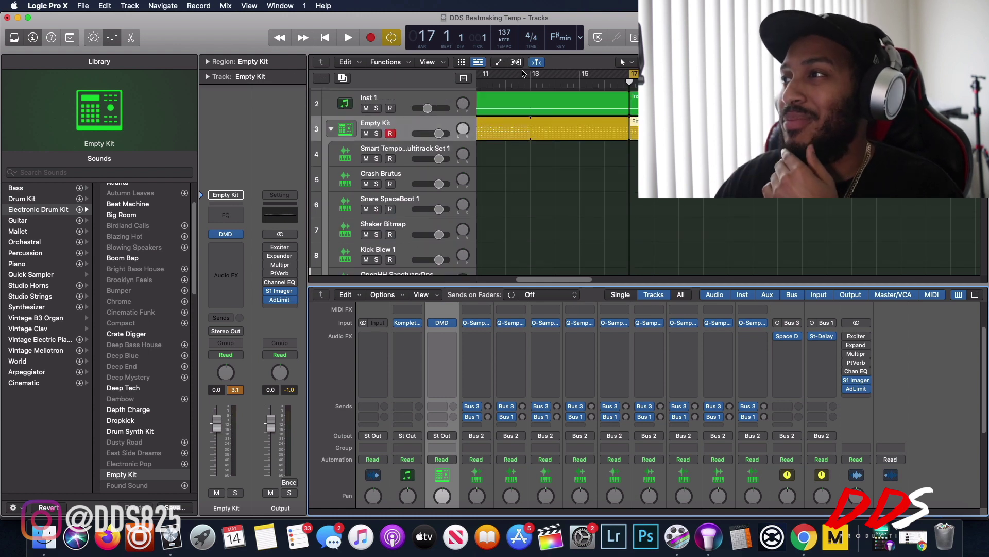
pyautogui.click(460, 63)
pyautogui.moveTo(522, 138)
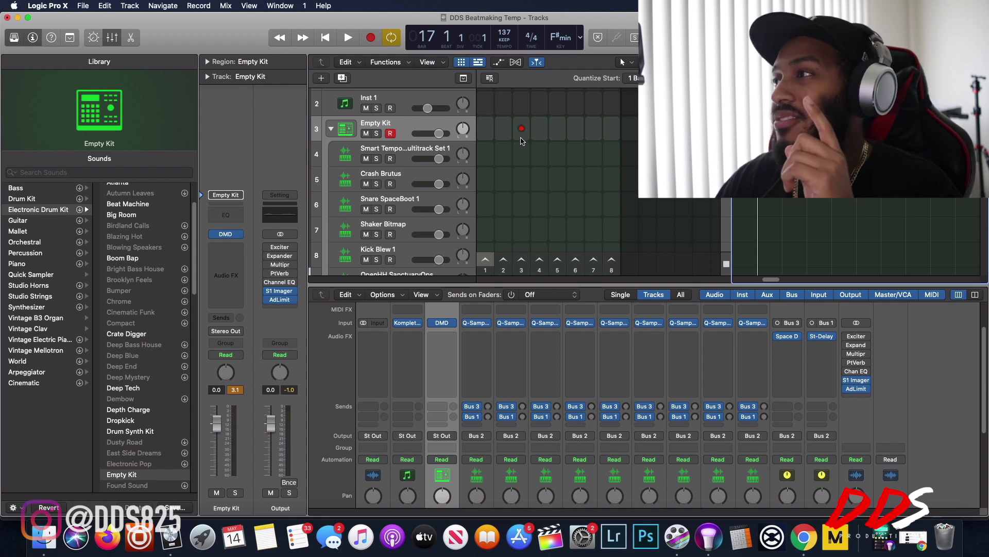
pyautogui.click(479, 64)
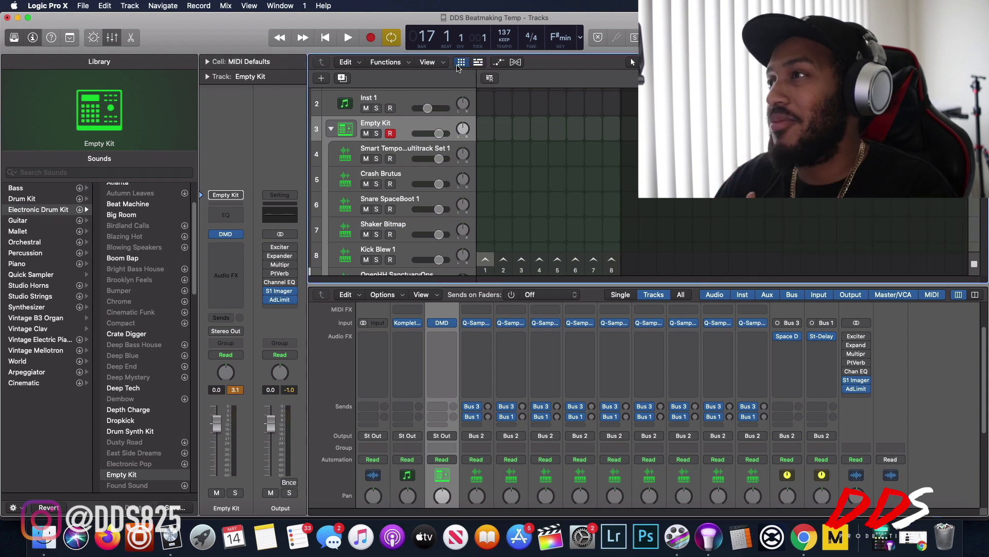
pyautogui.click(473, 64)
pyautogui.click(466, 64)
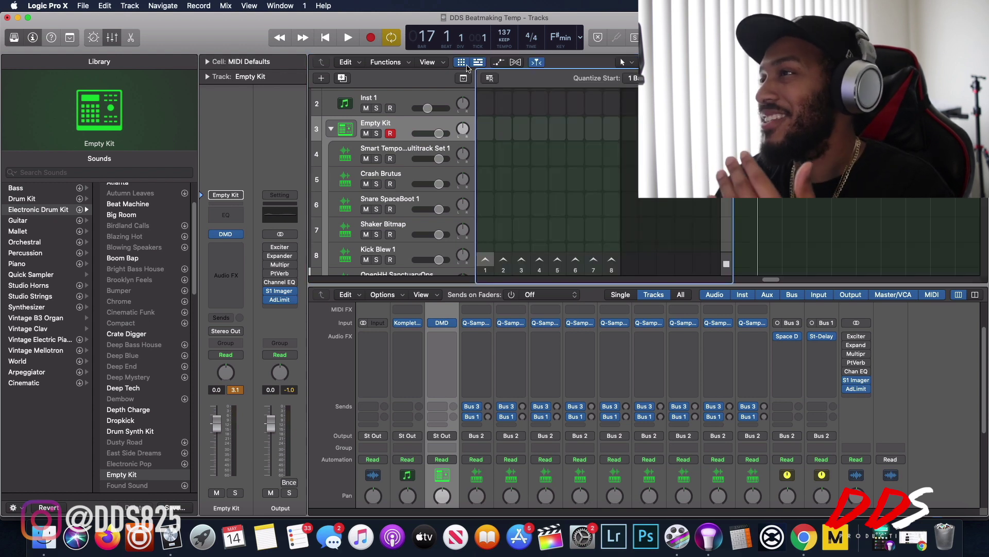
pyautogui.click(465, 65)
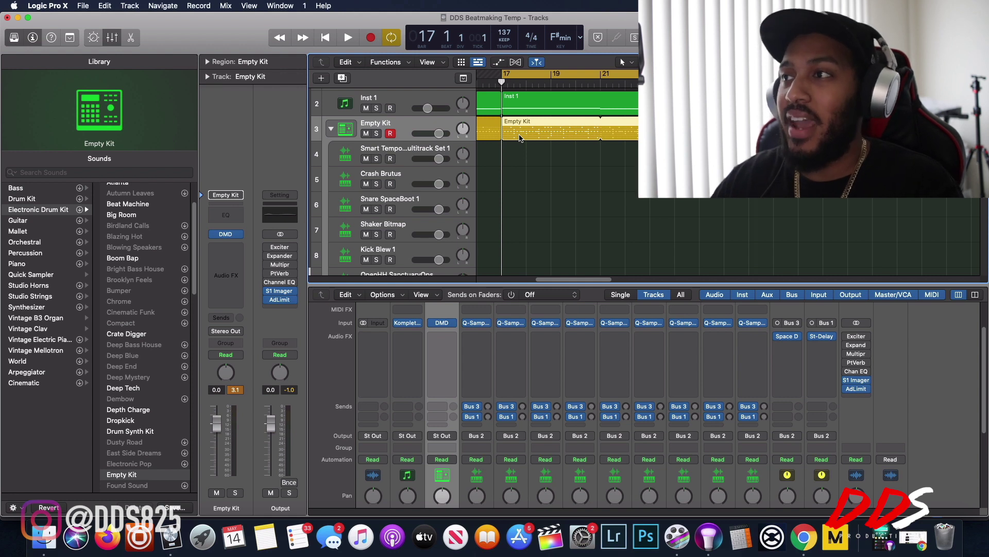
# Step: View the Empty Kit's pad assignments in Drum Machine Designer and close its window
pyautogui.click(331, 130)
pyautogui.click(330, 150)
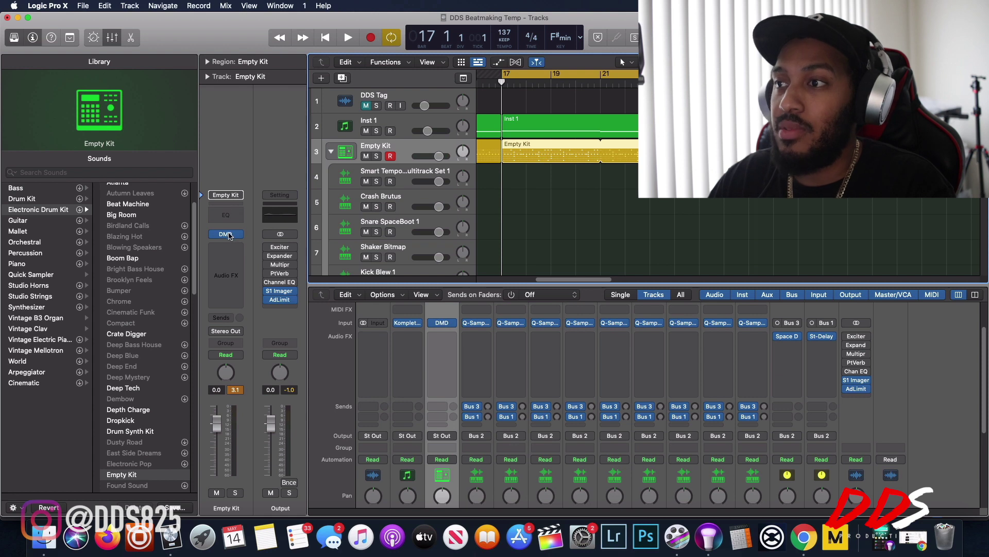
pyautogui.click(226, 235)
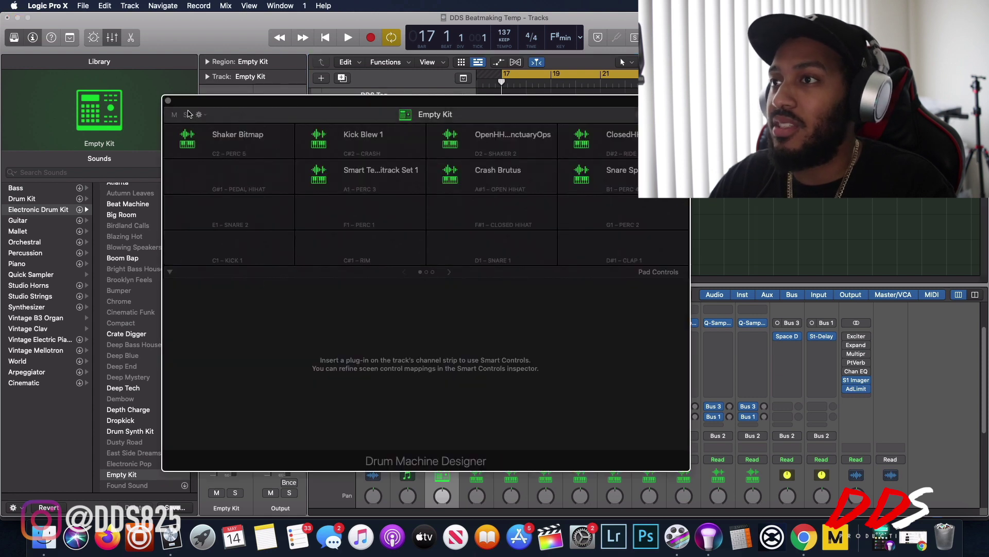
pyautogui.click(167, 101)
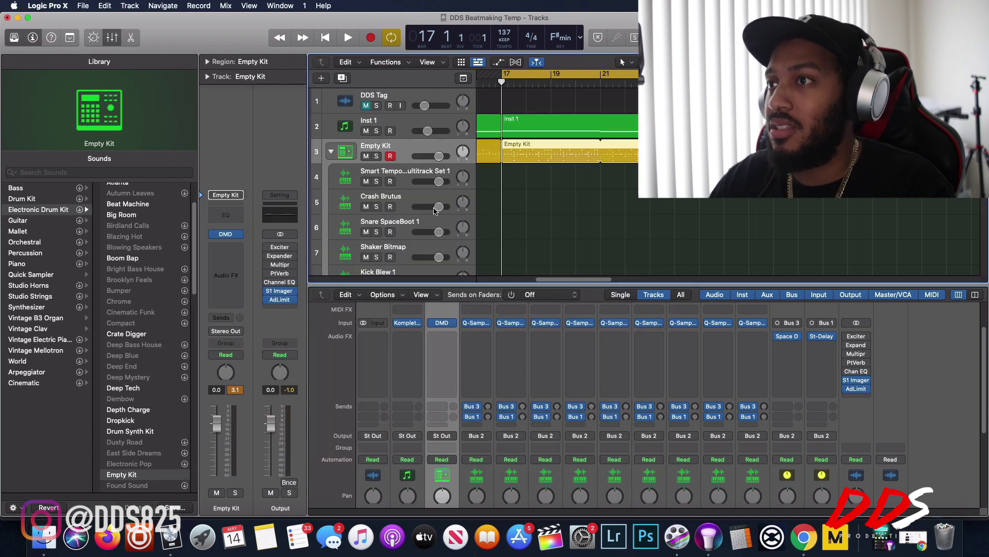
# Step: Close the mixer and reopen the Empty Kit pattern in the Step Sequencer
pyautogui.click(93, 37)
pyautogui.click(110, 37)
pyautogui.click(106, 37)
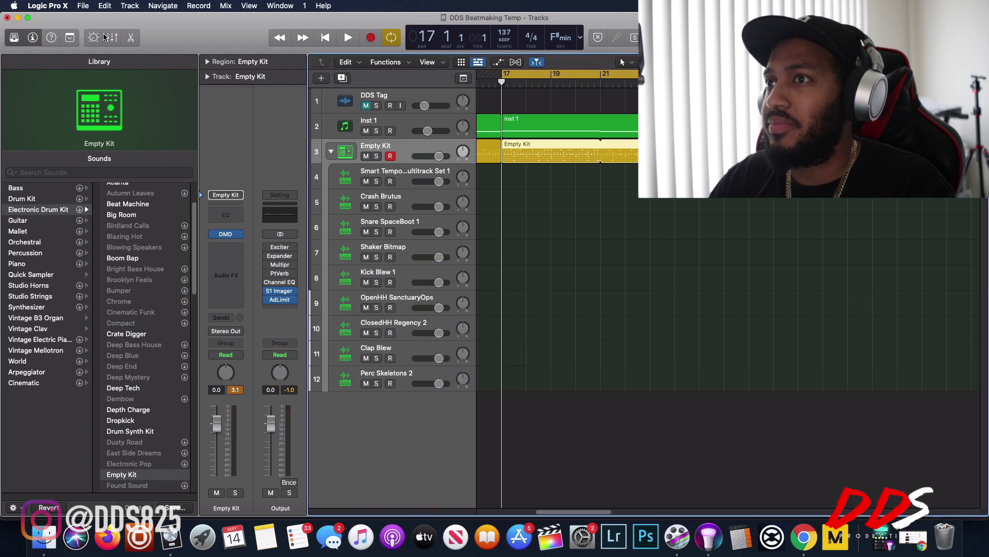
pyautogui.click(133, 35)
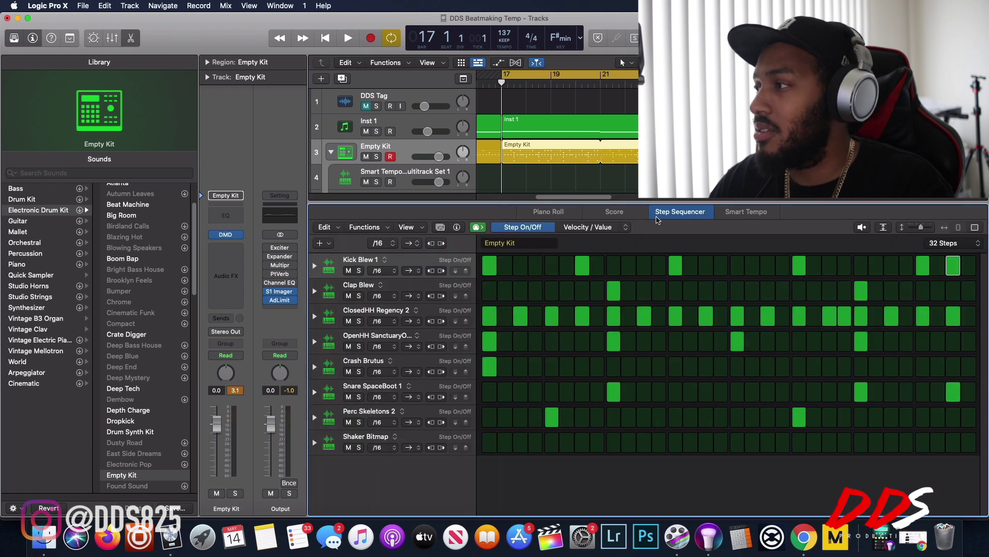
# Step: Examine the preset drum patterns in the pattern browser and both halves of the 32-step pattern, and close the browser
pyautogui.click(441, 228)
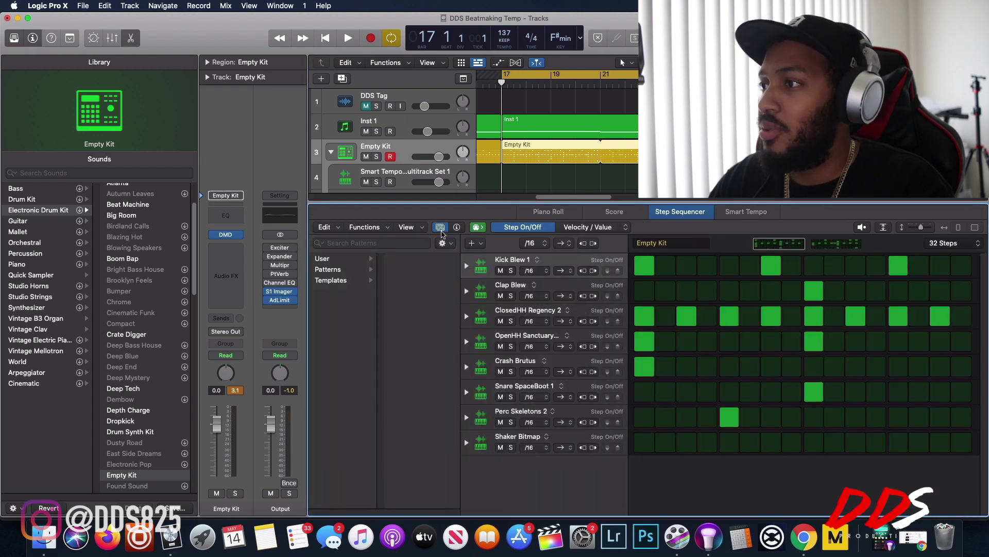
pyautogui.click(333, 272)
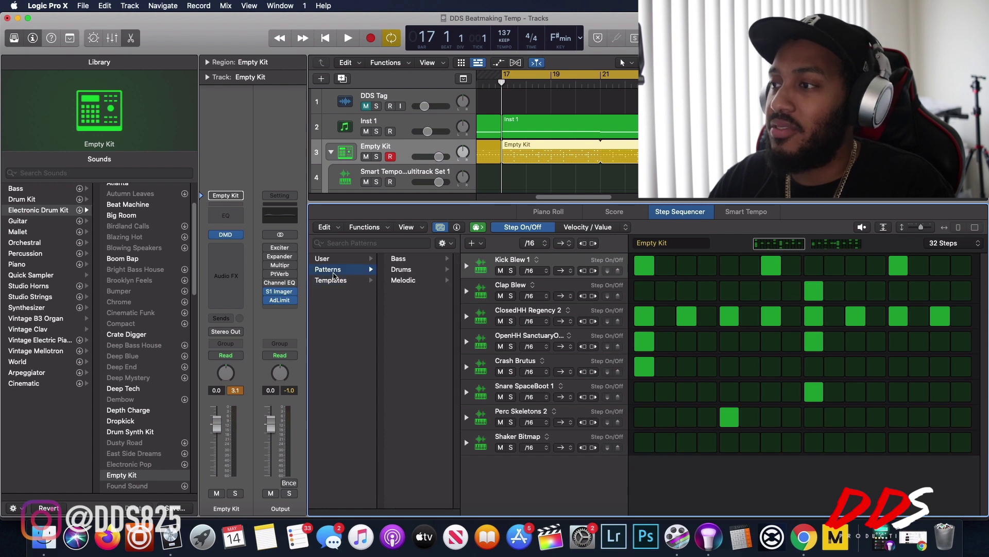
pyautogui.click(414, 270)
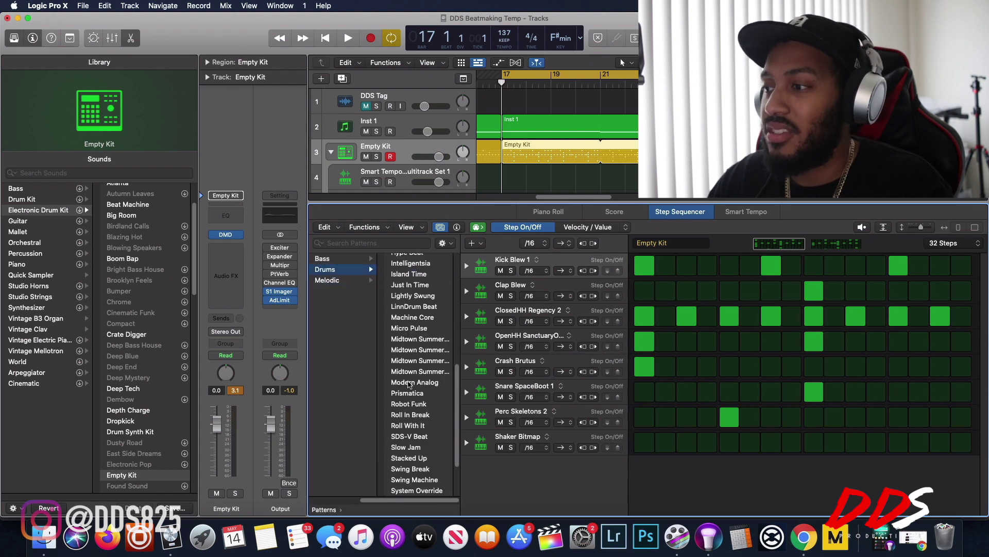
pyautogui.scroll(10, 415, 380)
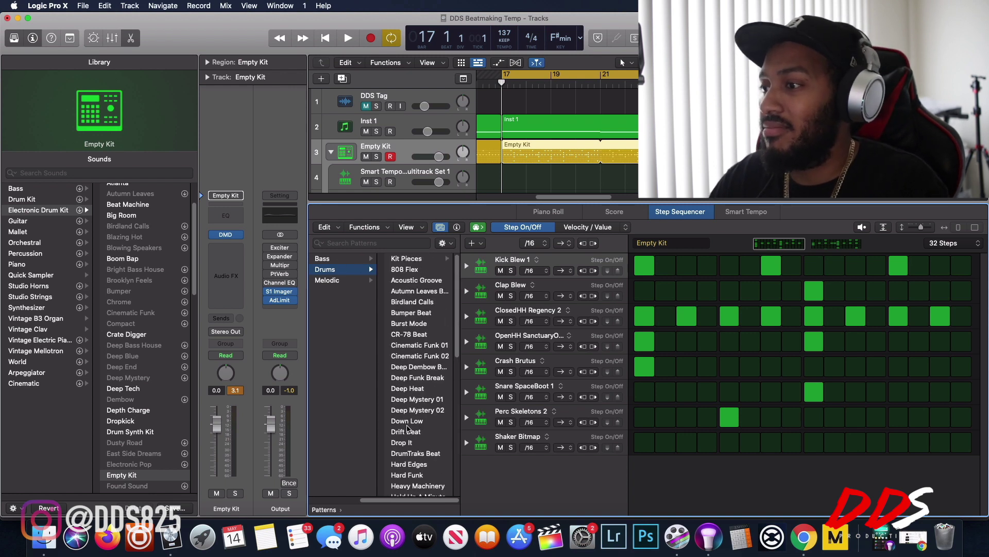
pyautogui.moveTo(396, 502); pyautogui.dragTo(336, 493)
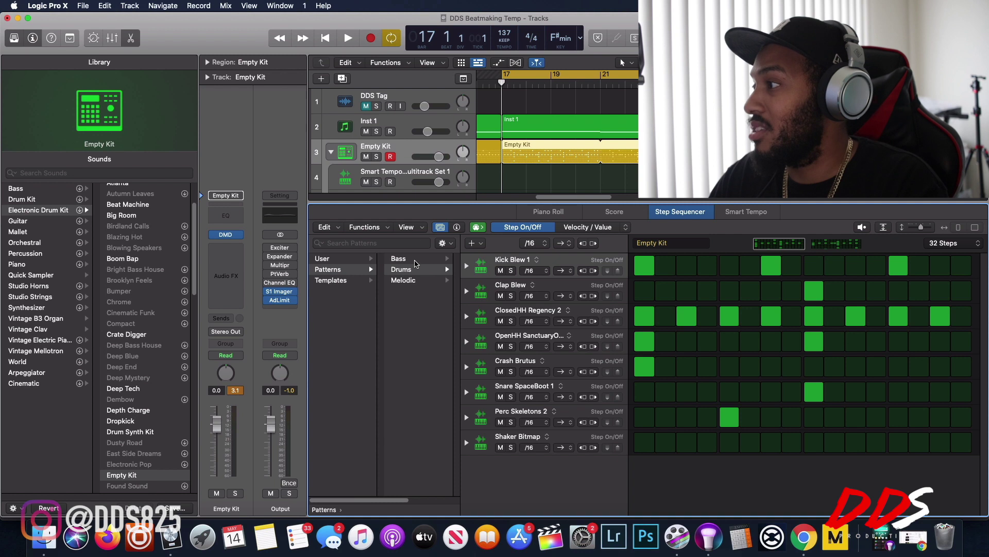
pyautogui.click(817, 244)
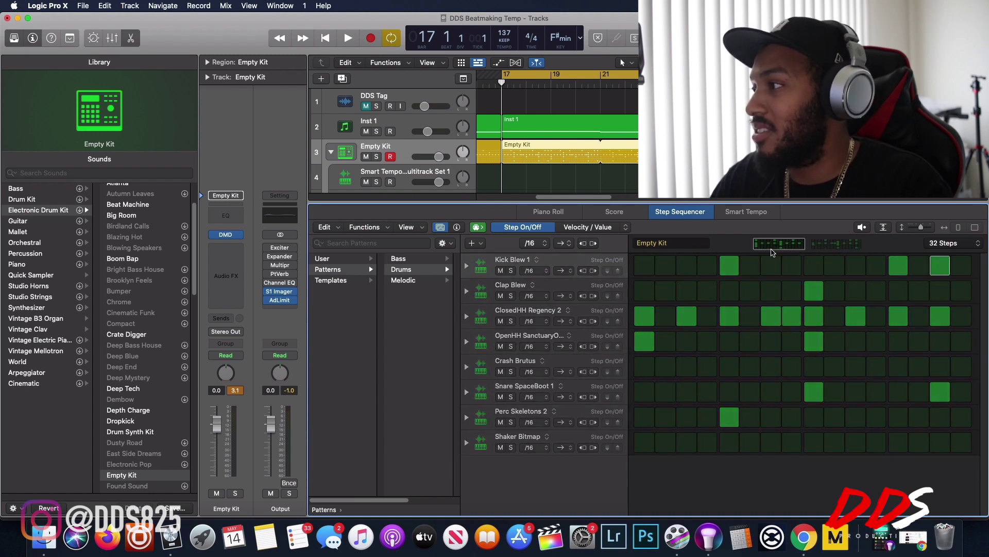
pyautogui.click(785, 242)
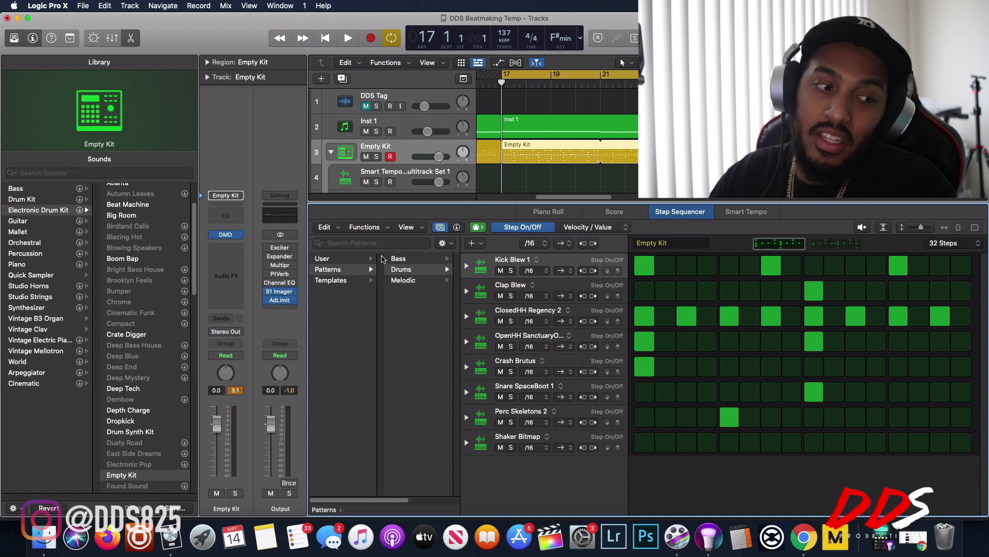
pyautogui.click(441, 227)
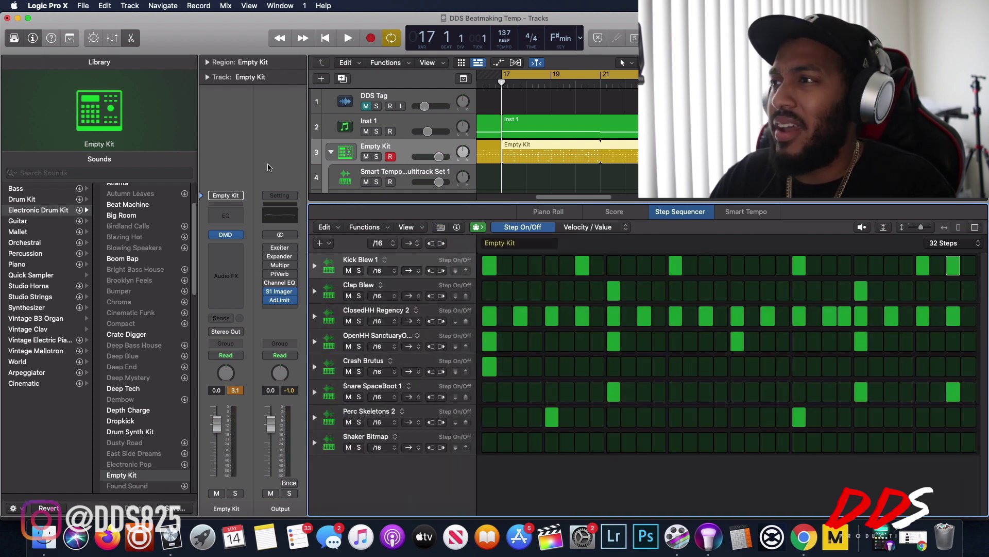
# Step: Collapse the Empty Kit track stack
pyautogui.click(331, 153)
pyautogui.scroll(-1, 382, 118)
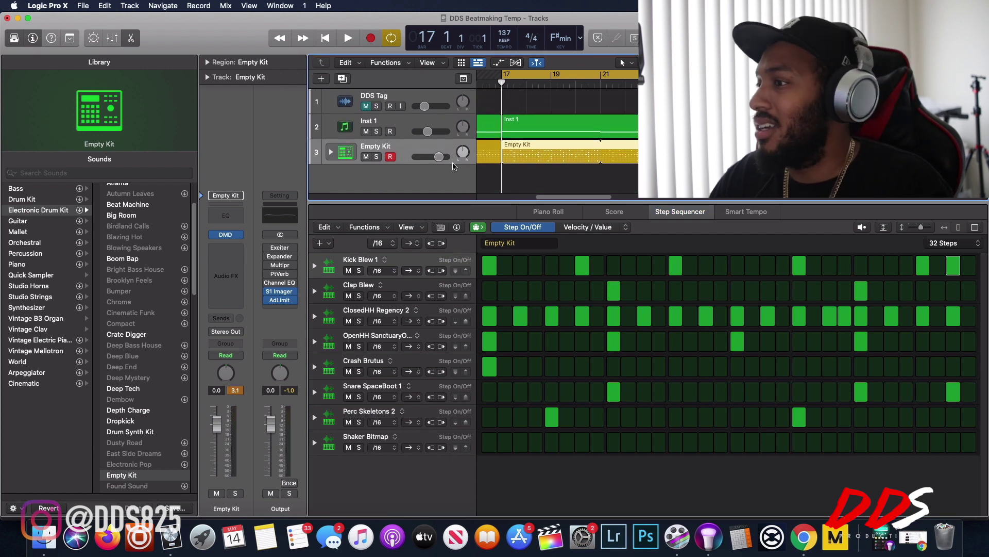
pyautogui.scroll(1, 446, 175)
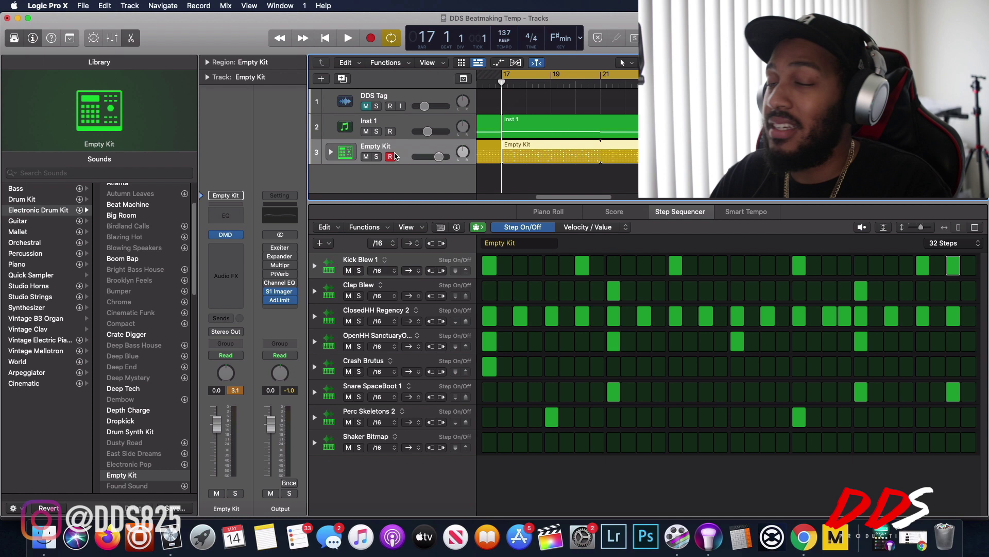
# Step: Start playback, add a software instrument track below Inst 1 and open its Komplete Kontrol plug-in
pyautogui.click(349, 38)
pyautogui.click(391, 123)
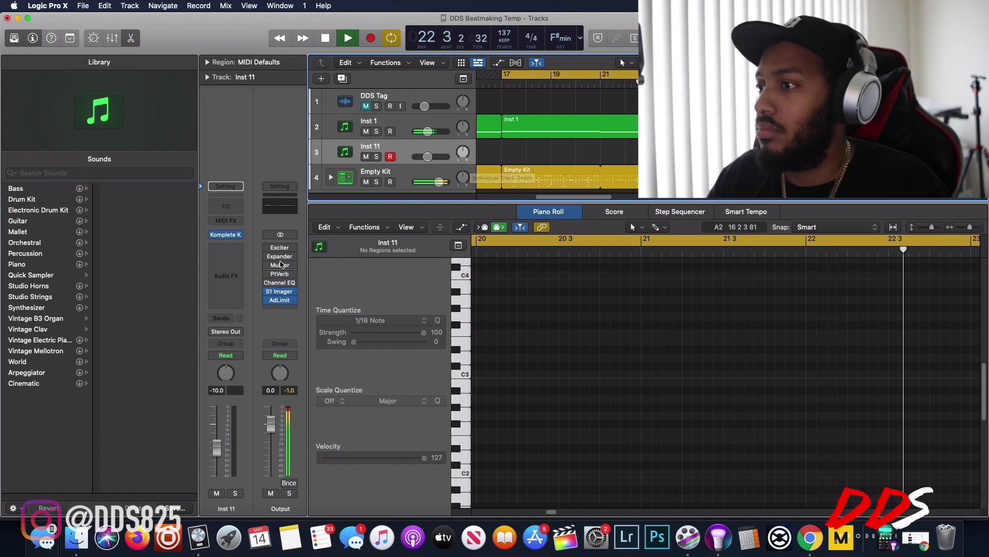
pyautogui.moveTo(226, 236)
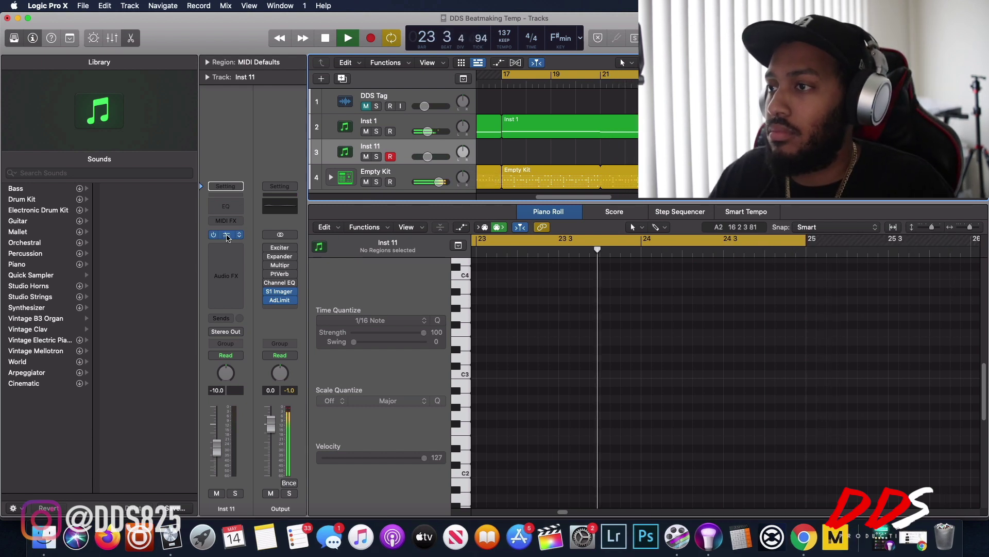
pyautogui.click(226, 239)
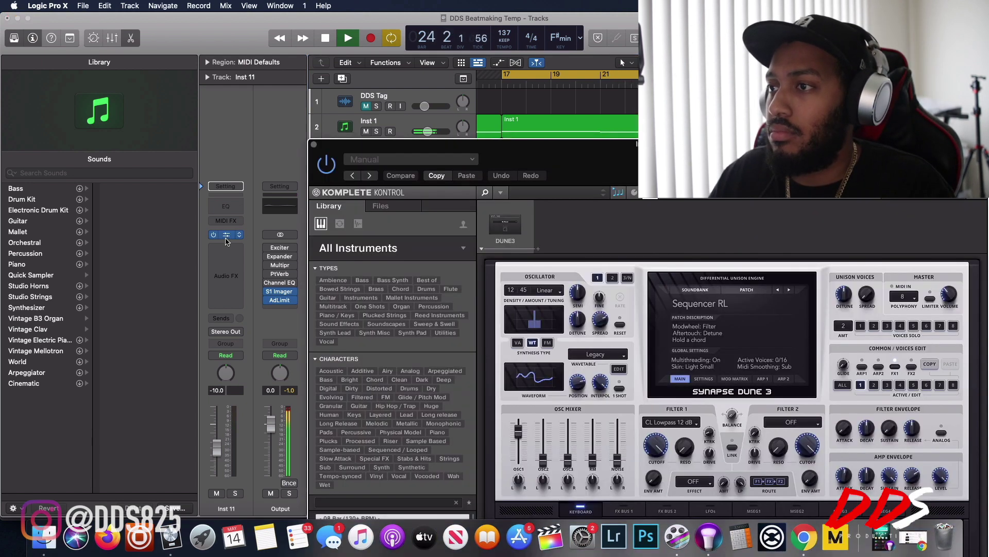
# Step: Filter the Komplete Kontrol instruments by the Bass type and load the Boss Sub preset
pyautogui.click(361, 280)
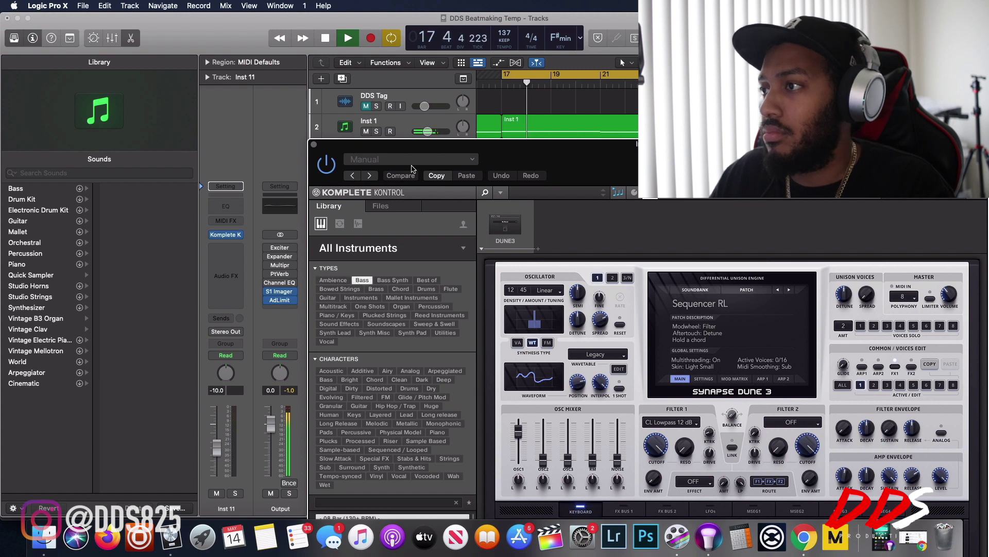
pyautogui.moveTo(409, 146); pyautogui.dragTo(332, 36)
pyautogui.scroll(-15, 299, 390)
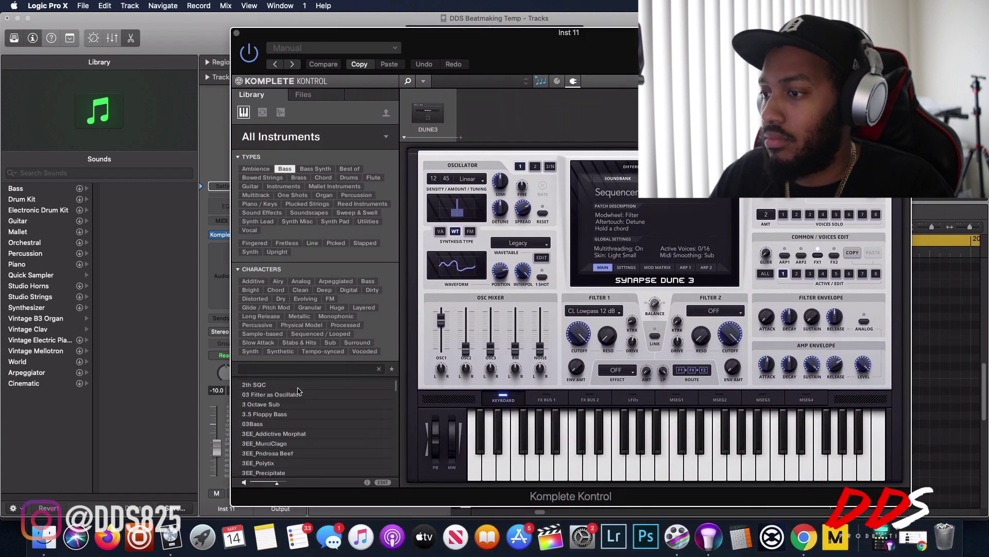
pyautogui.scroll(-5, 312, 438)
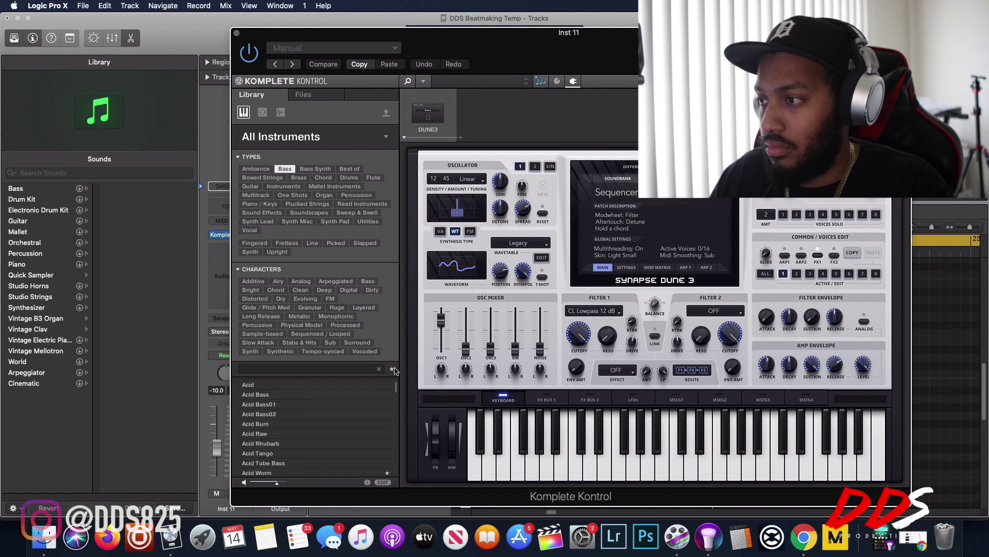
pyautogui.scroll(-10, 277, 423)
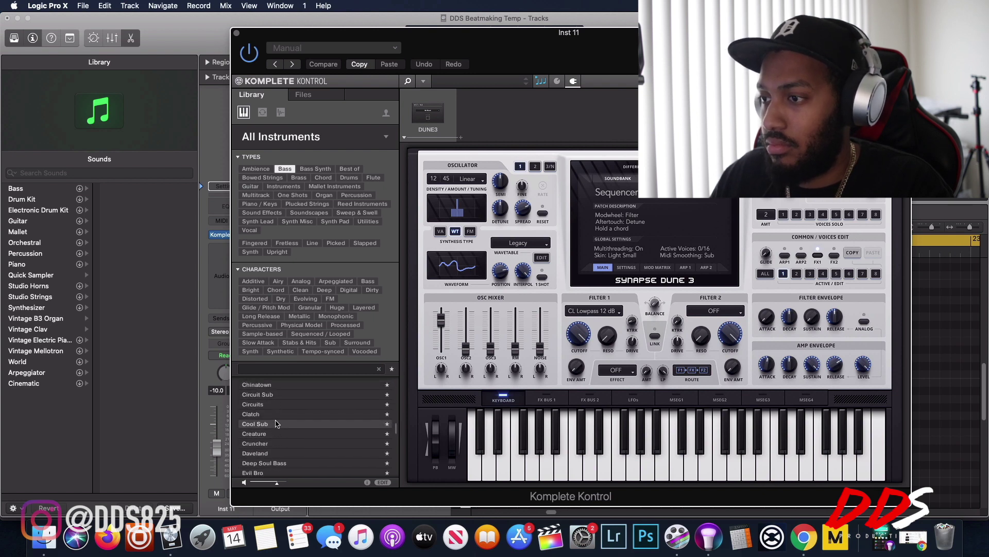
pyautogui.scroll(-8, 281, 433)
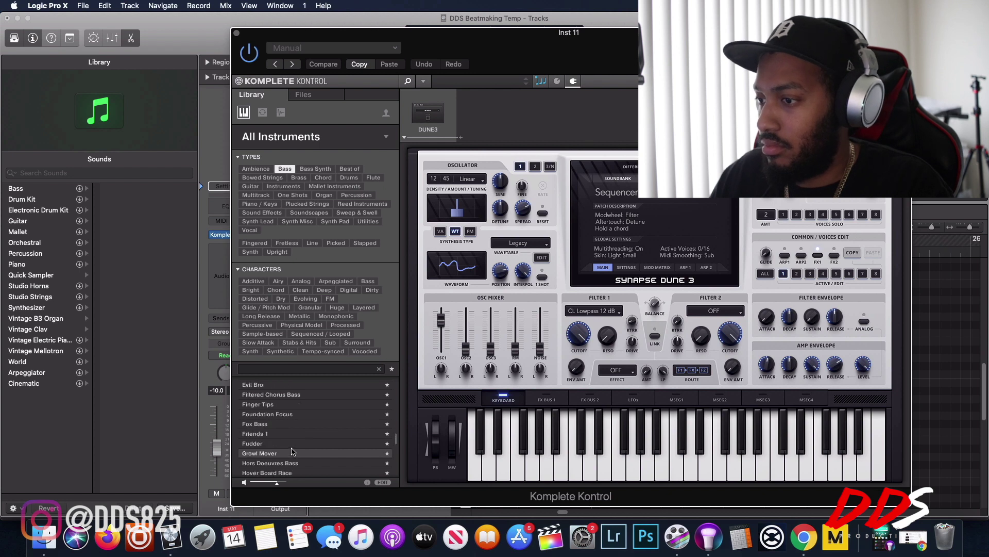
pyautogui.scroll(10, 286, 438)
pyautogui.click(278, 424)
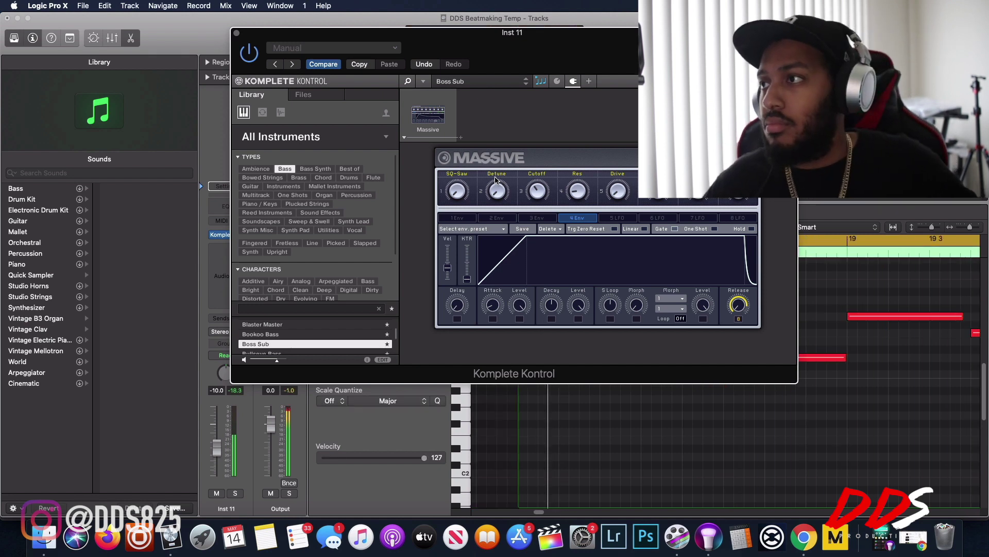
# Step: Hide the plug-in window and set the bass track's volume to 0 dB
pyautogui.press('v')
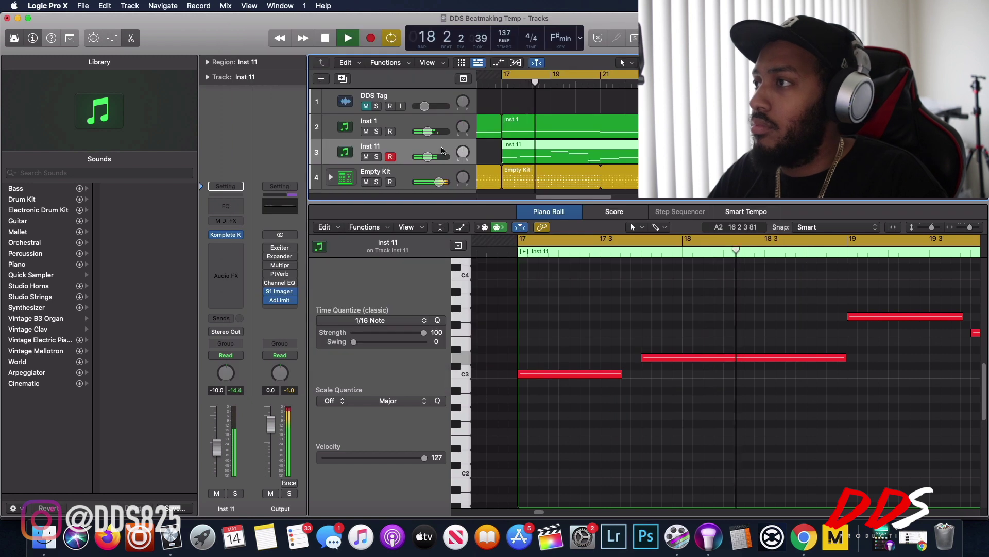
pyautogui.doubleClick(441, 152)
pyautogui.write('0')
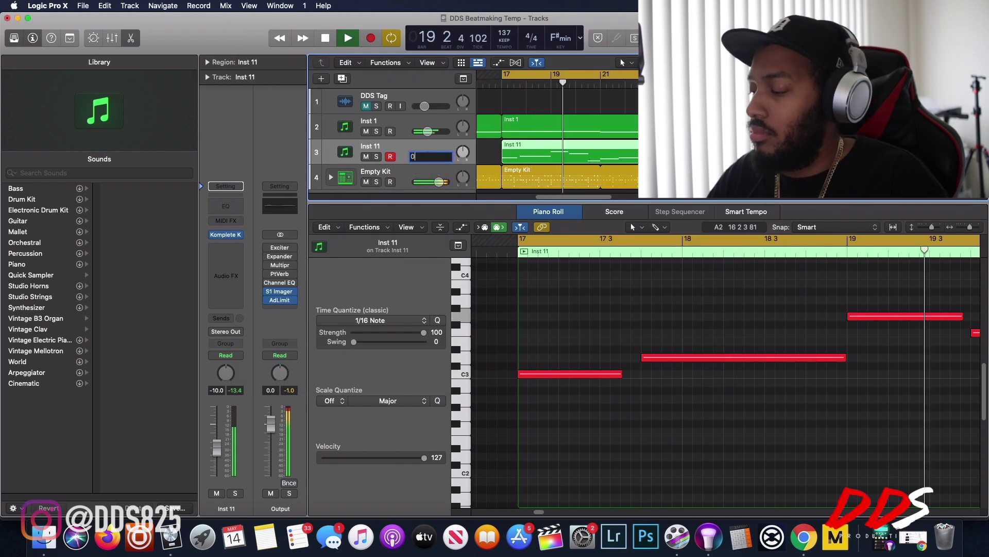
pyautogui.press('Return')
# Step: Stop playback and transpose all notes of the bass region down two octaves
pyautogui.press('space')
pyautogui.press('super+a')
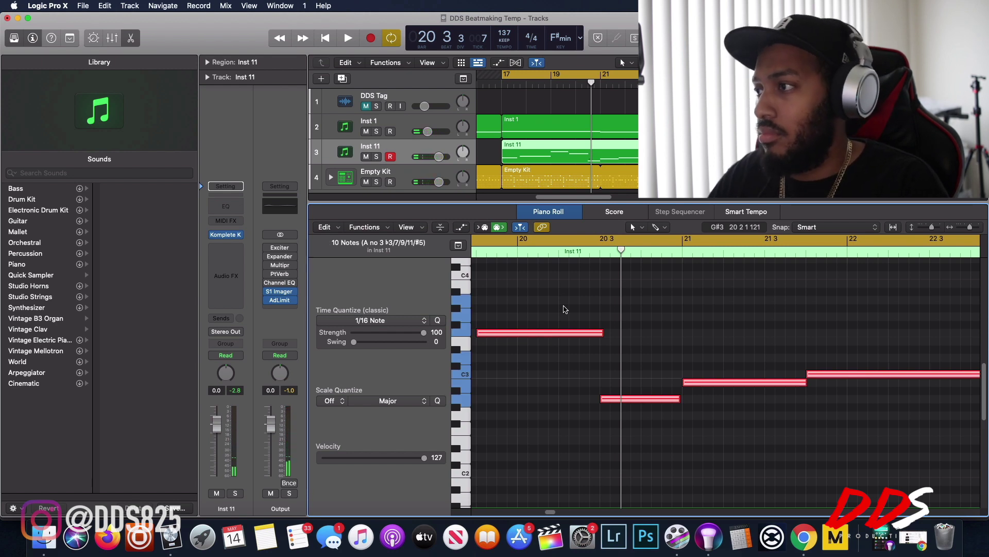
pyautogui.hotkey('shift', 'alt', 'Down')
pyautogui.hotkey('shift', 'alt', 'Down')
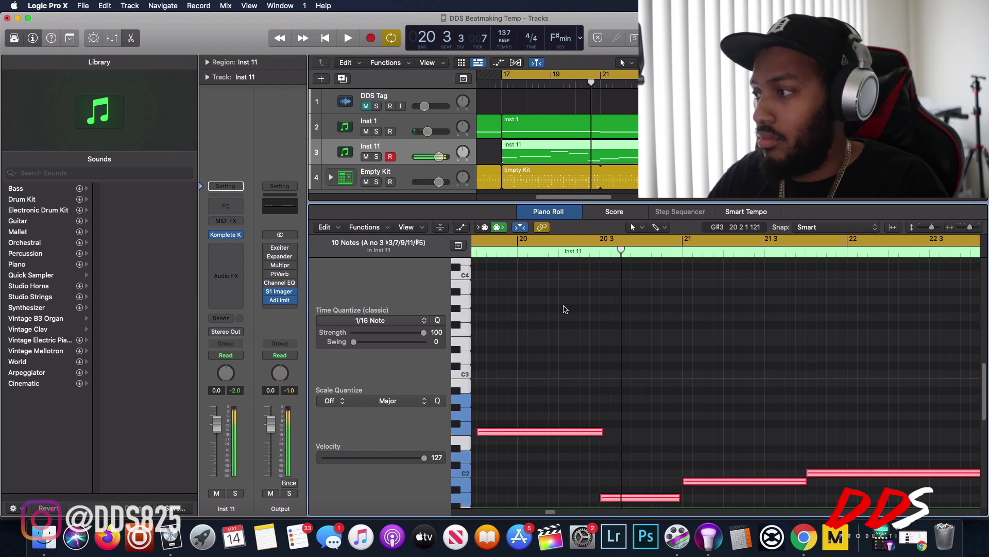
# Step: Play the lowered bass line from bar 17, check its notes in the Piano Roll, and return the playhead to bar 17
pyautogui.click(331, 44)
pyautogui.click(345, 42)
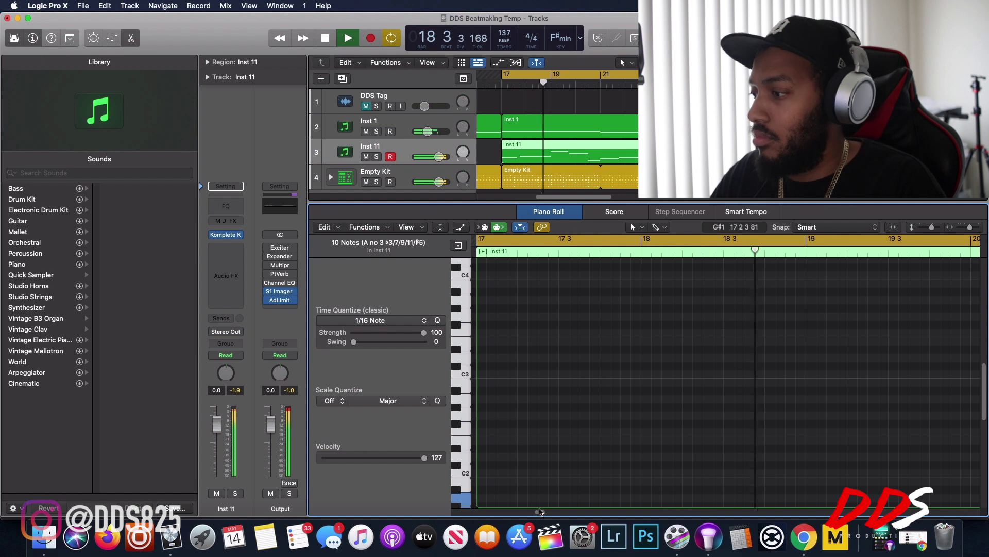
pyautogui.moveTo(540, 511); pyautogui.dragTo(536, 512)
pyautogui.scroll(-5, 591, 407)
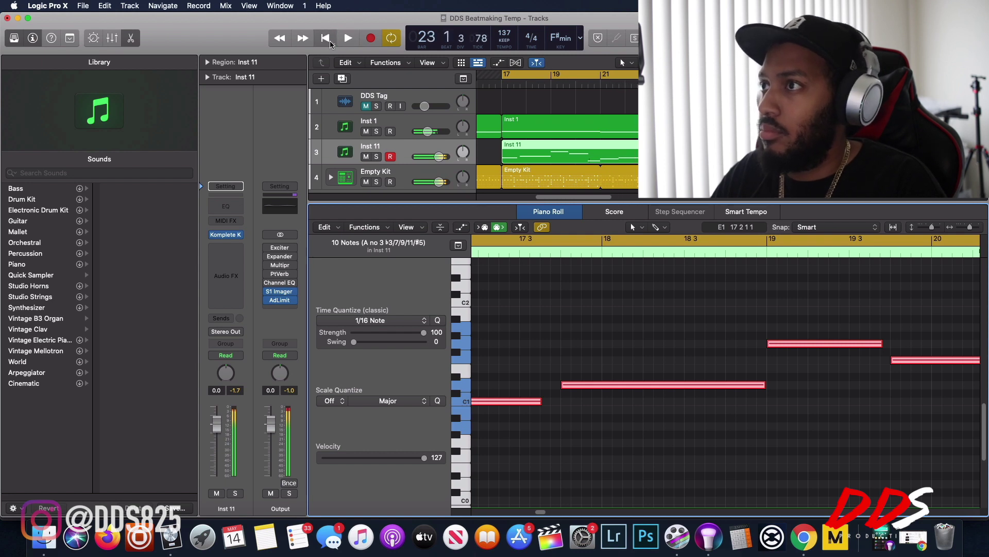
pyautogui.click(332, 41)
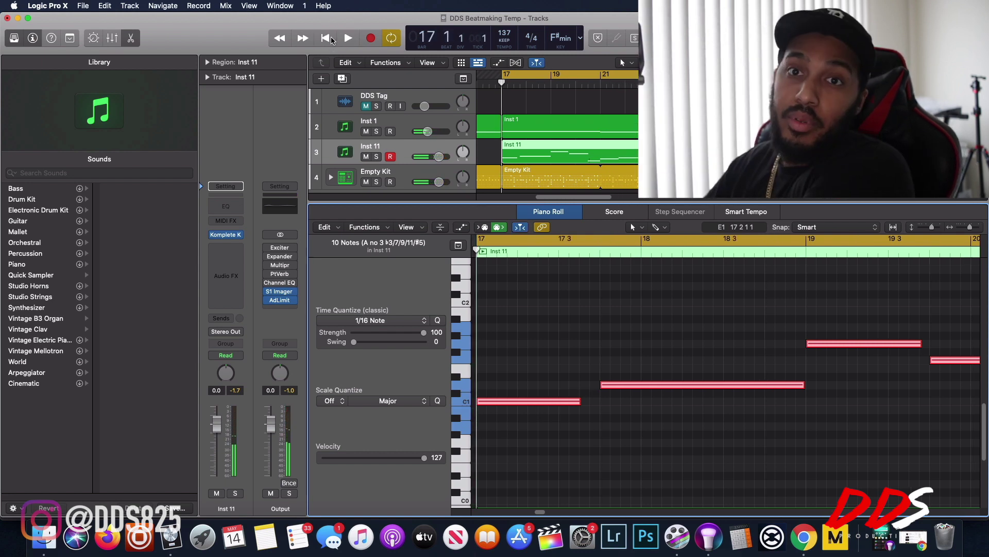